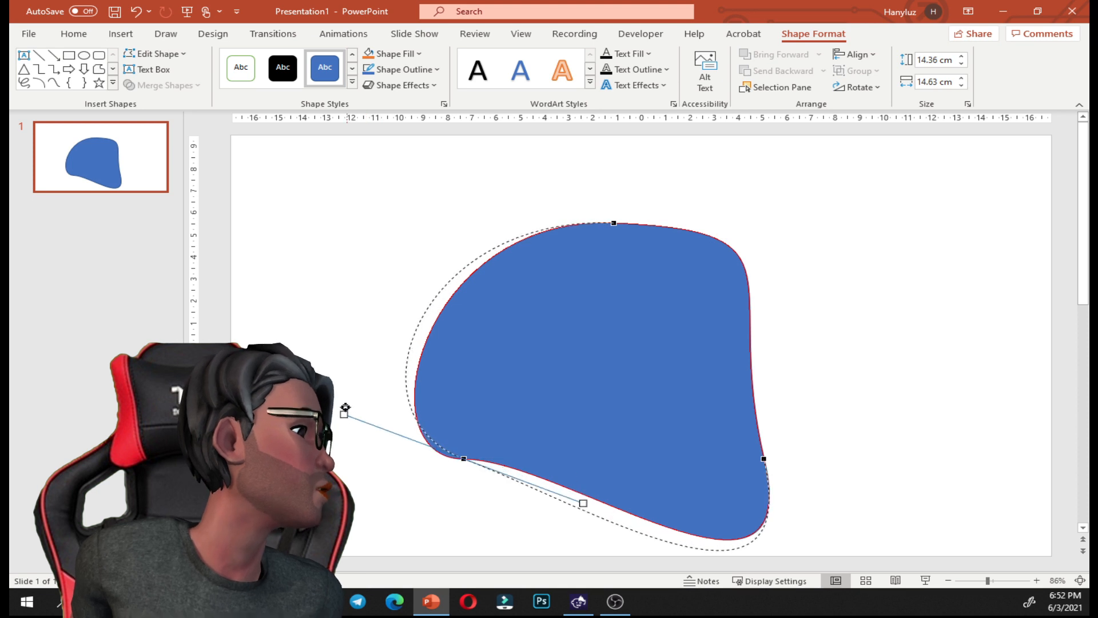
- Move the blob up and swing the curve handle of its lower-right point outward, making the right side concave and the blob about 14.62 × 15.69 cm
drag(701, 499, 692, 443)
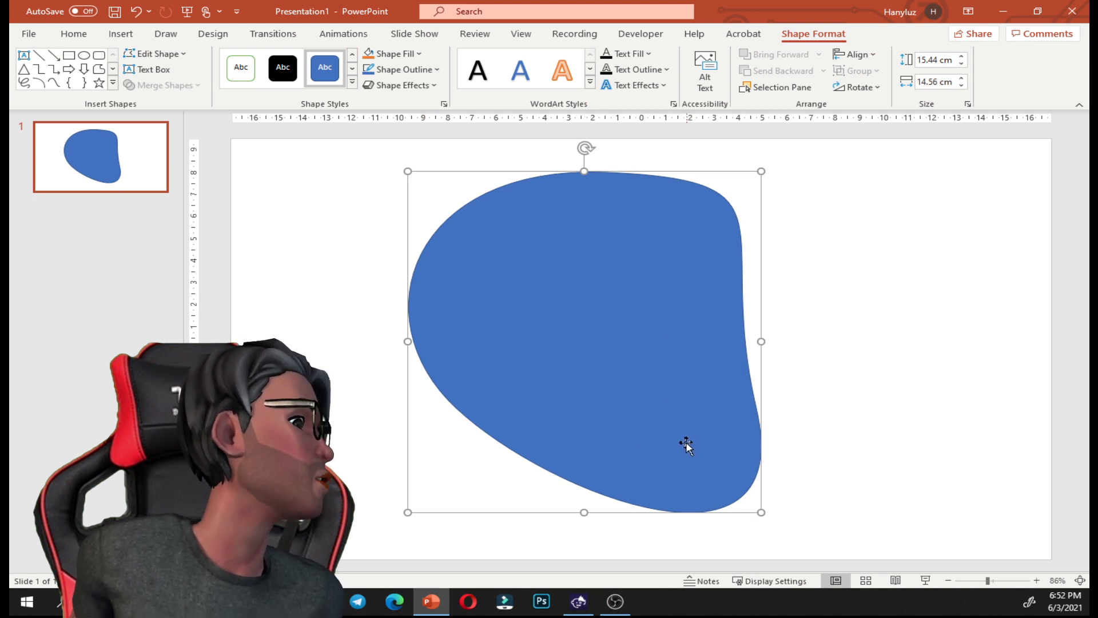
right_click(640, 372)
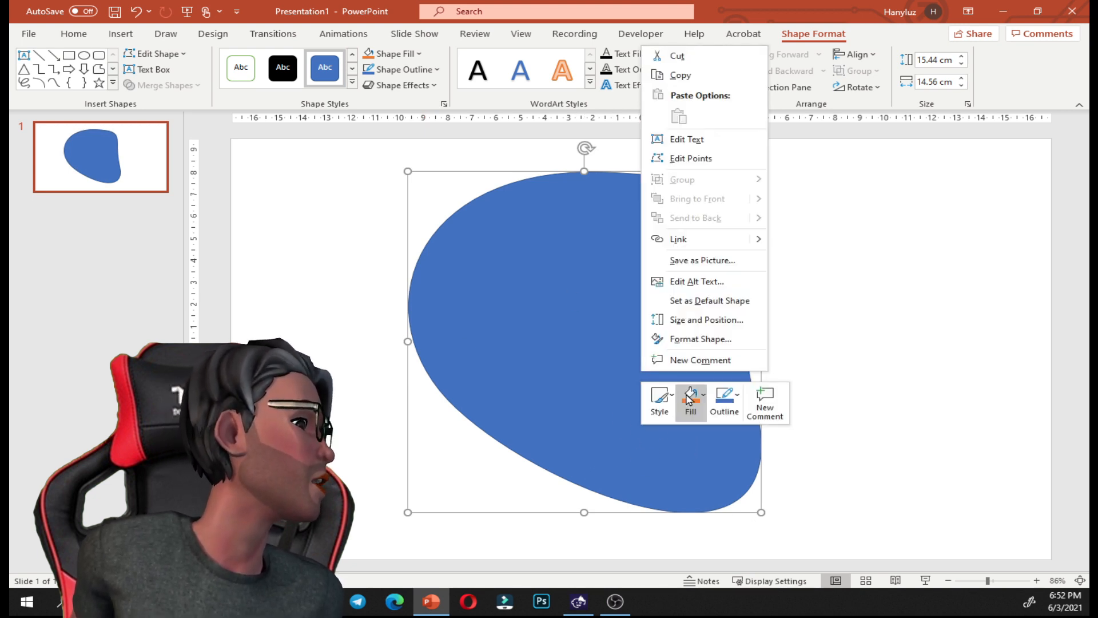
click(712, 164)
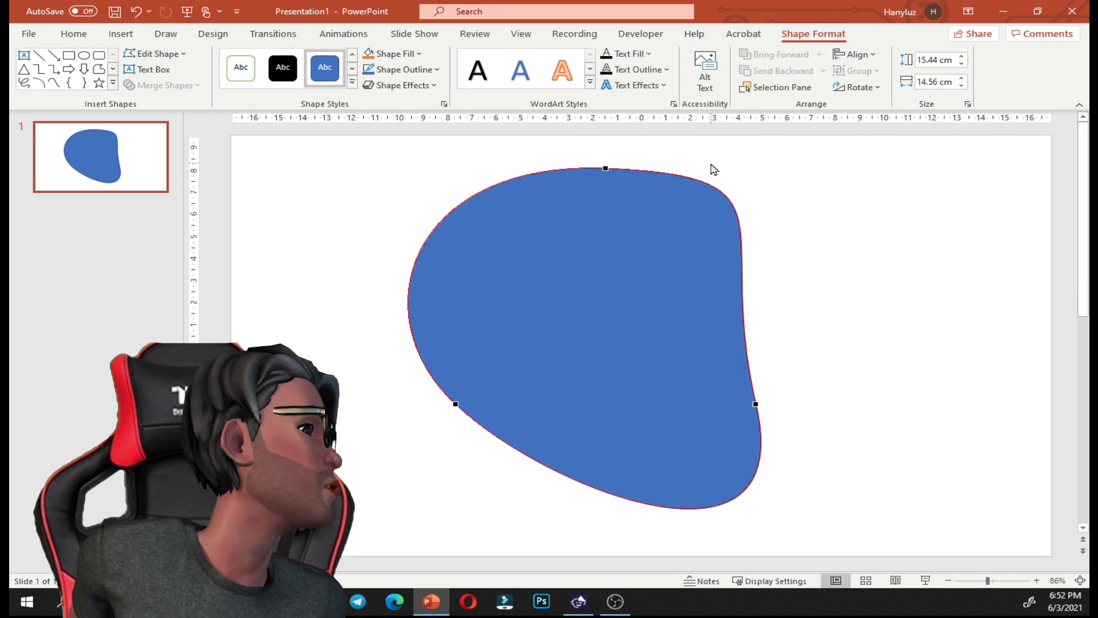
click(755, 404)
scroll(809, 517, down, 1)
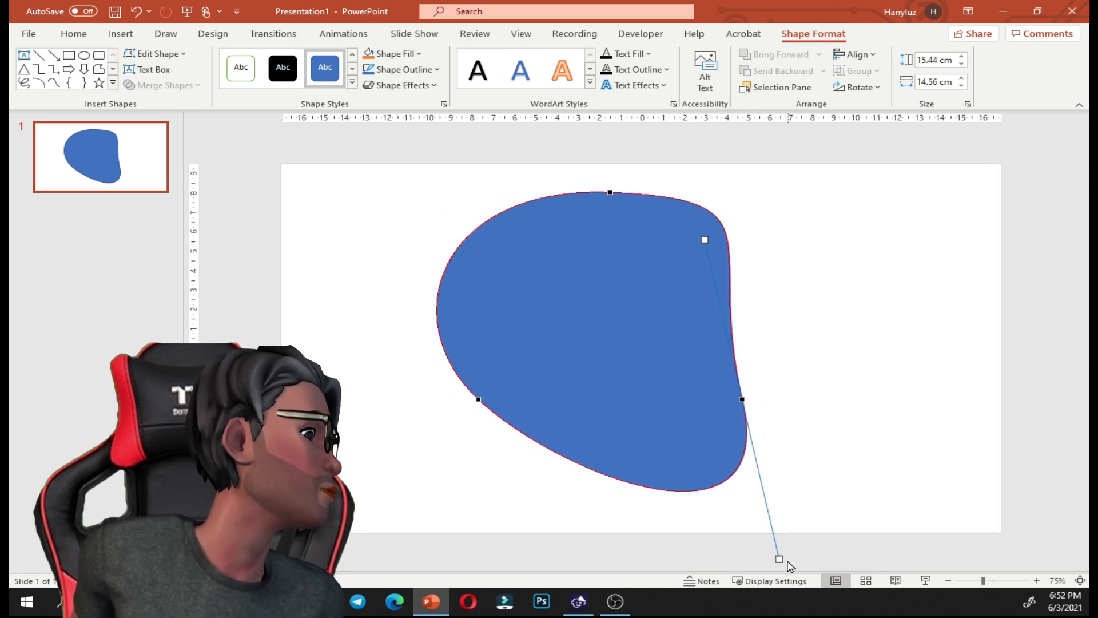
drag(780, 560, 862, 521)
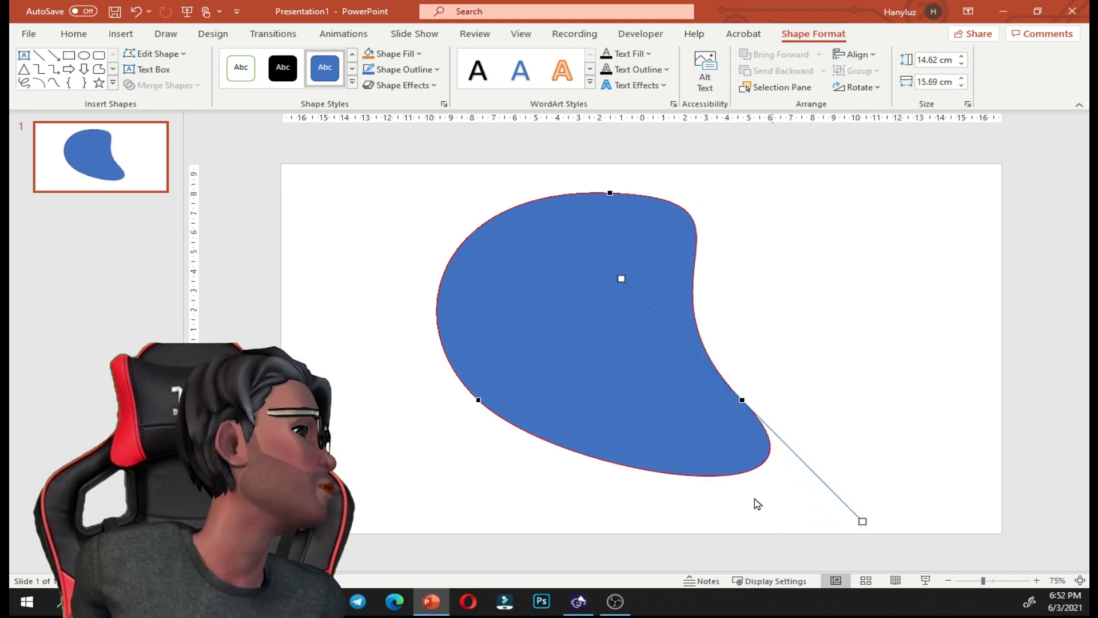
click(622, 444)
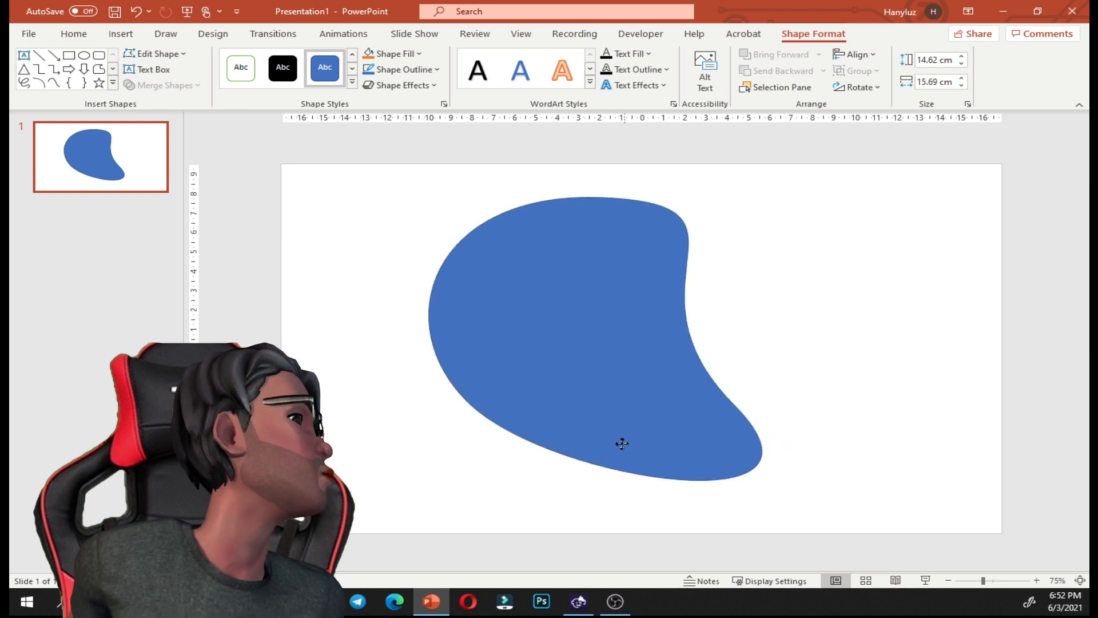
- Shrink the blob to about 10.36 cm high and 11.12 cm wide and position it just left of the slide's centre
drag(622, 444, 575, 456)
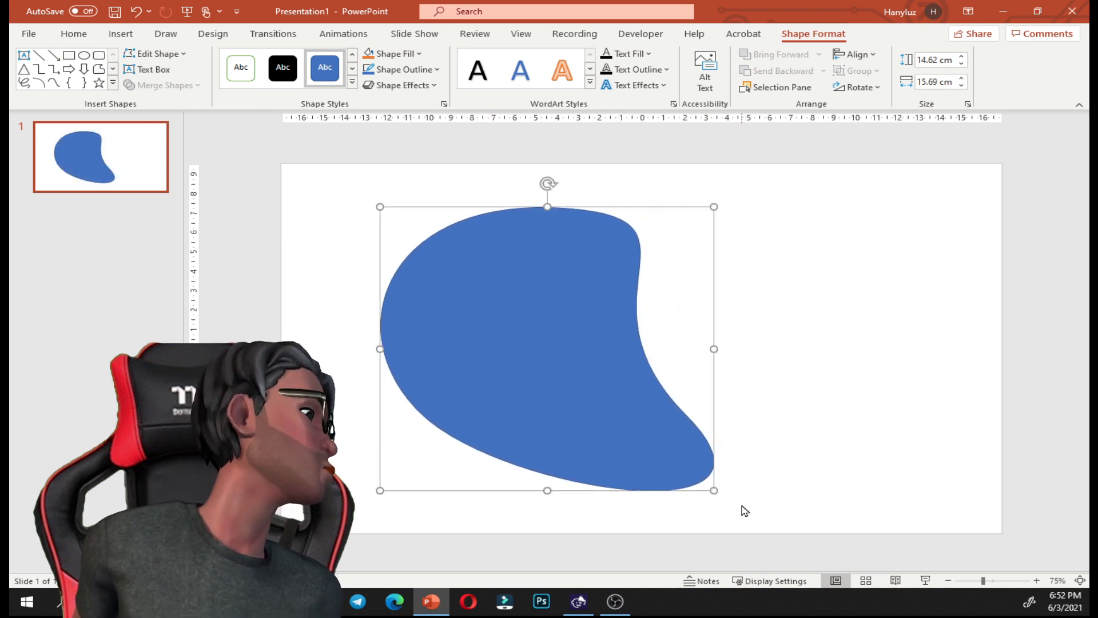
drag(713, 490, 617, 408)
drag(561, 373, 606, 420)
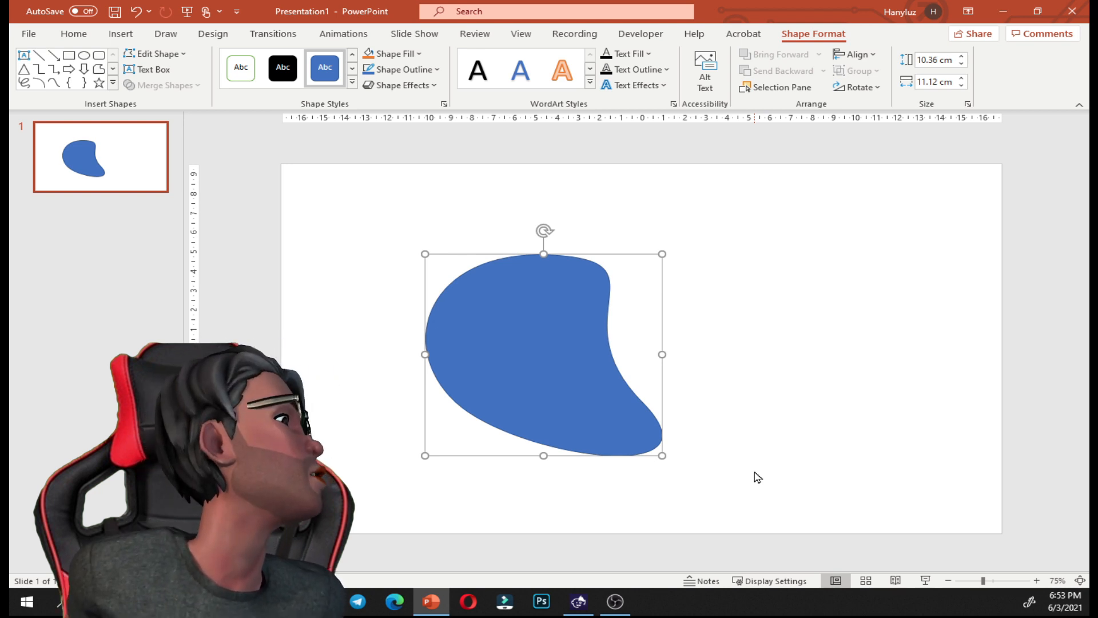
- Draw a rectangle about 50 cm wide and 6 cm high just above the slide, and place a copy against the slide's bottom edge
scroll(720, 528, down, 1)
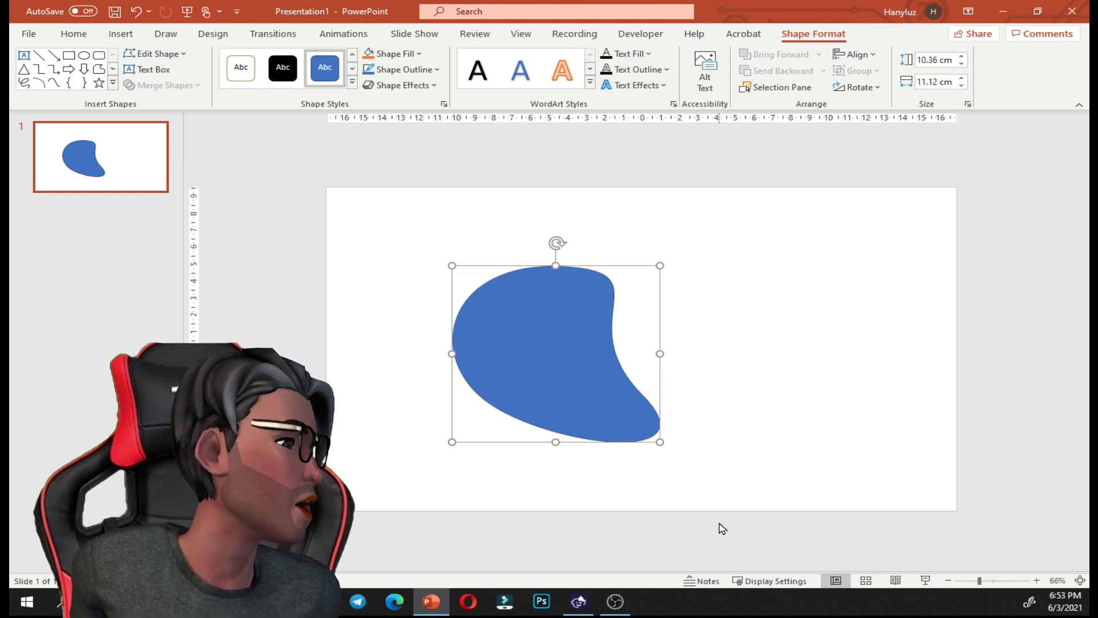
scroll(722, 529, down, 1)
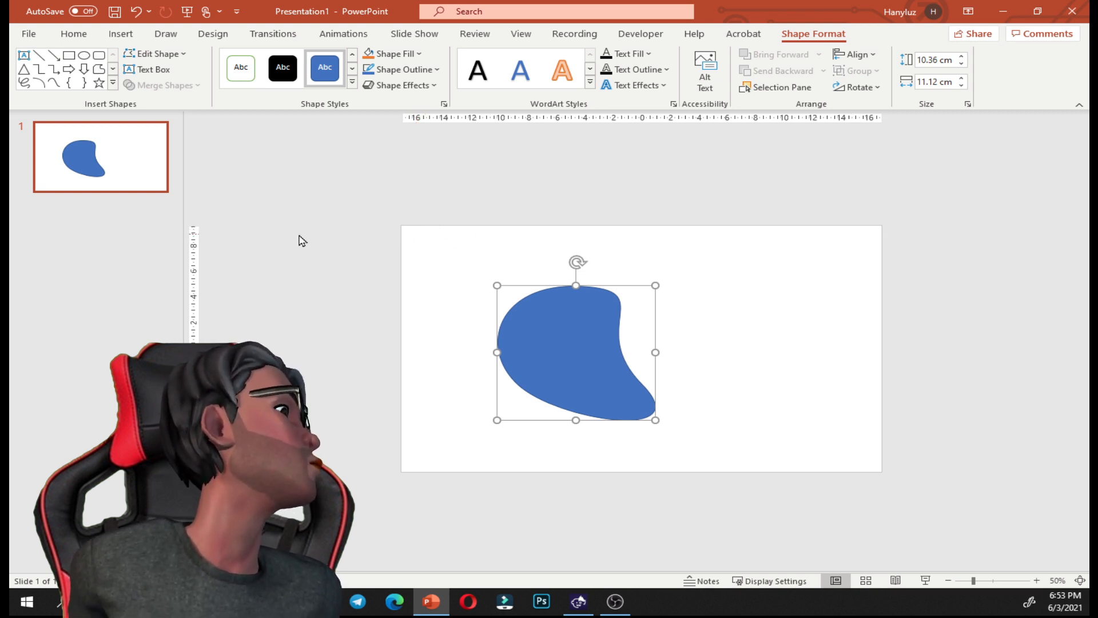
click(68, 54)
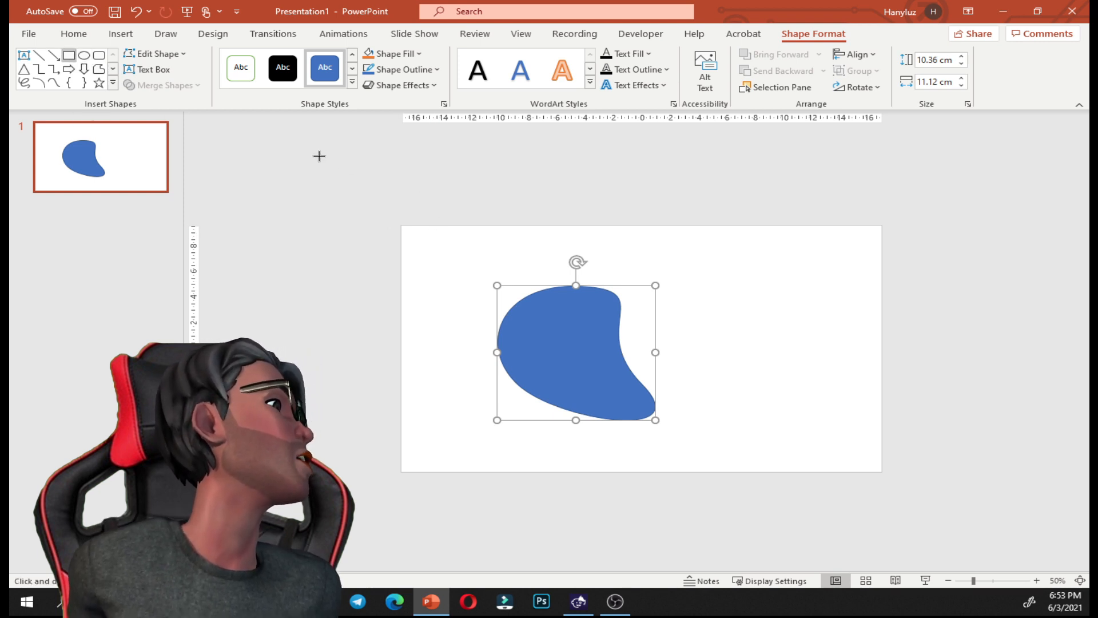
drag(279, 149, 989, 227)
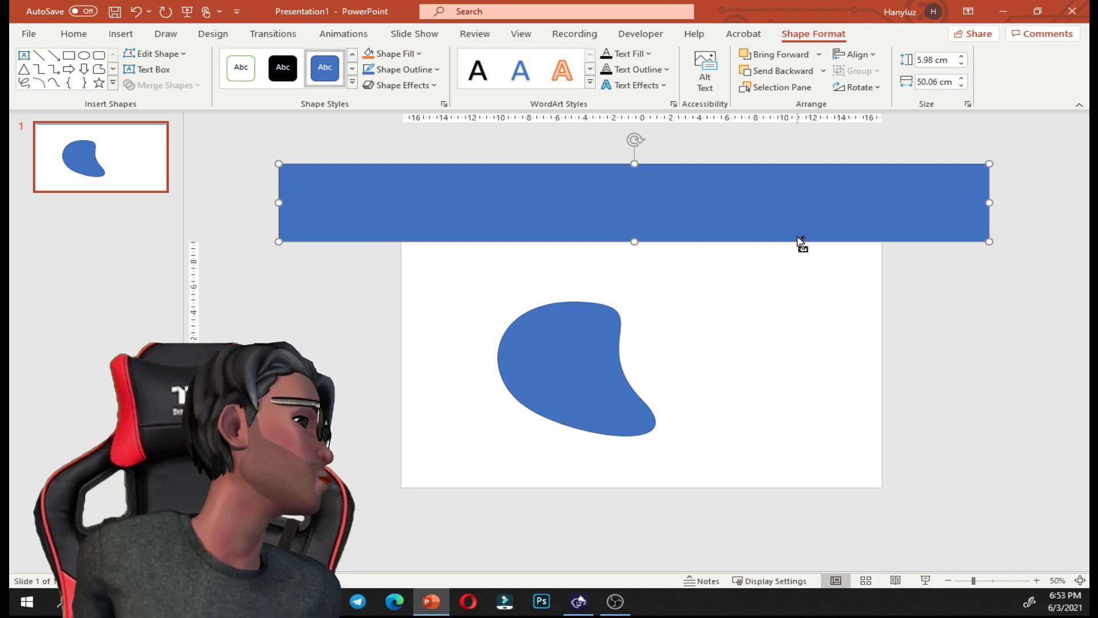
click(799, 270)
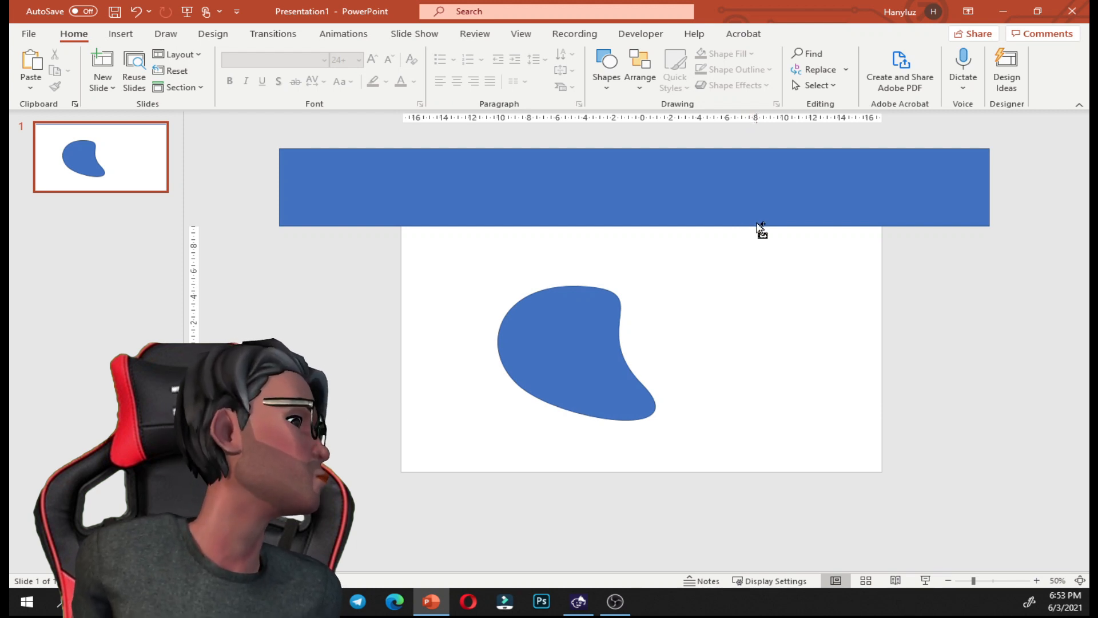
drag(757, 223, 763, 546)
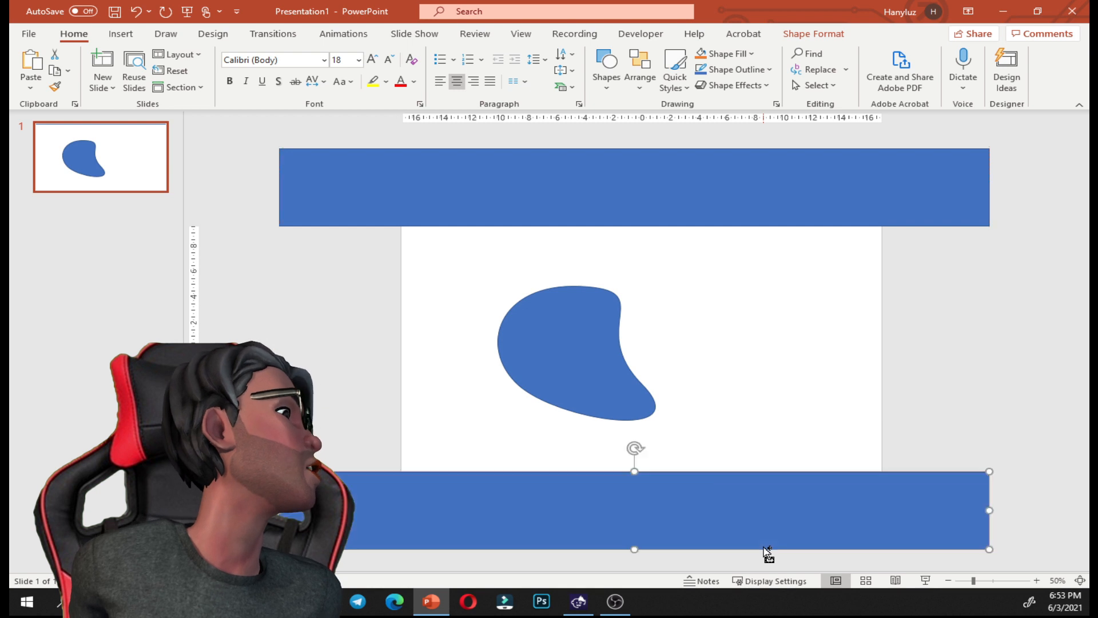
click(945, 430)
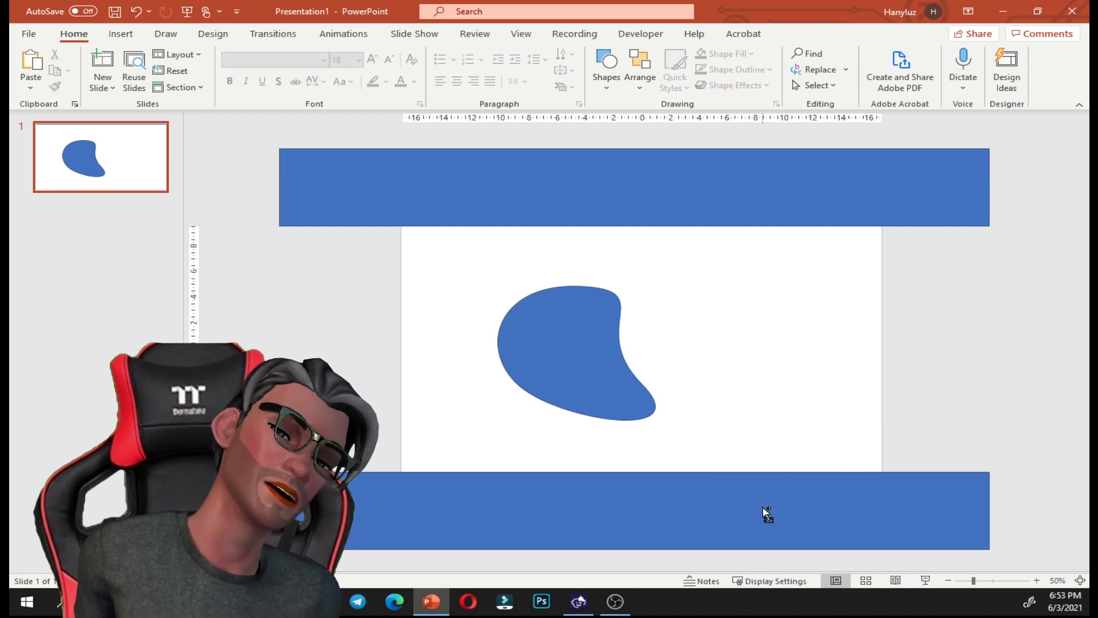
- Place two vertical copies of the bar just outside the slide, against its left and right edges
drag(763, 506, 767, 402)
drag(647, 343, 950, 413)
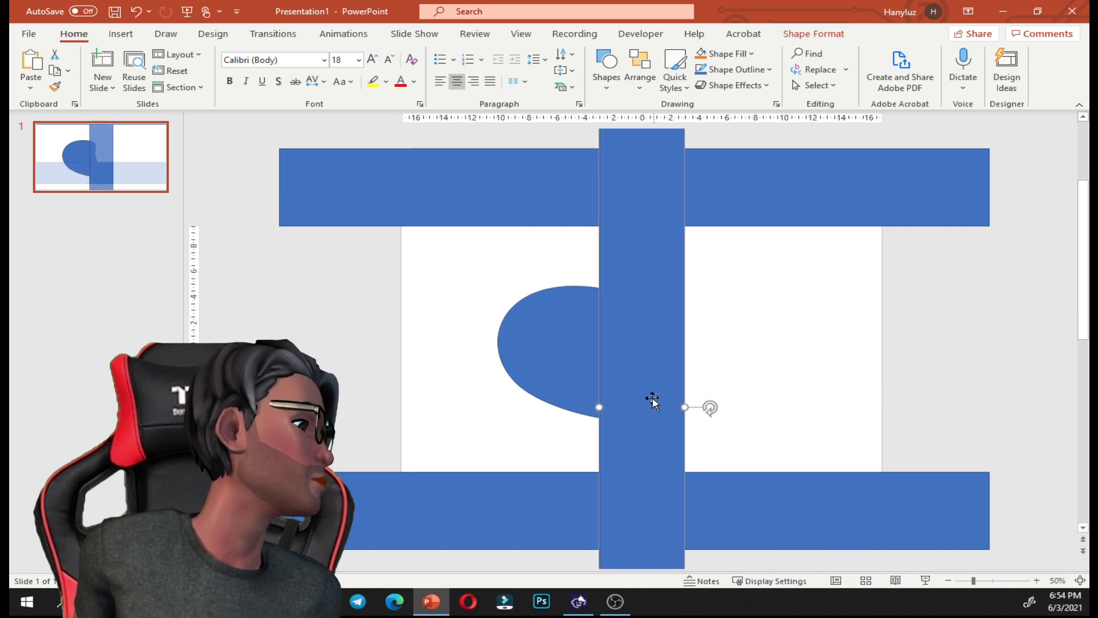
drag(652, 397, 934, 421)
click(1026, 430)
scroll(663, 395, down, 3)
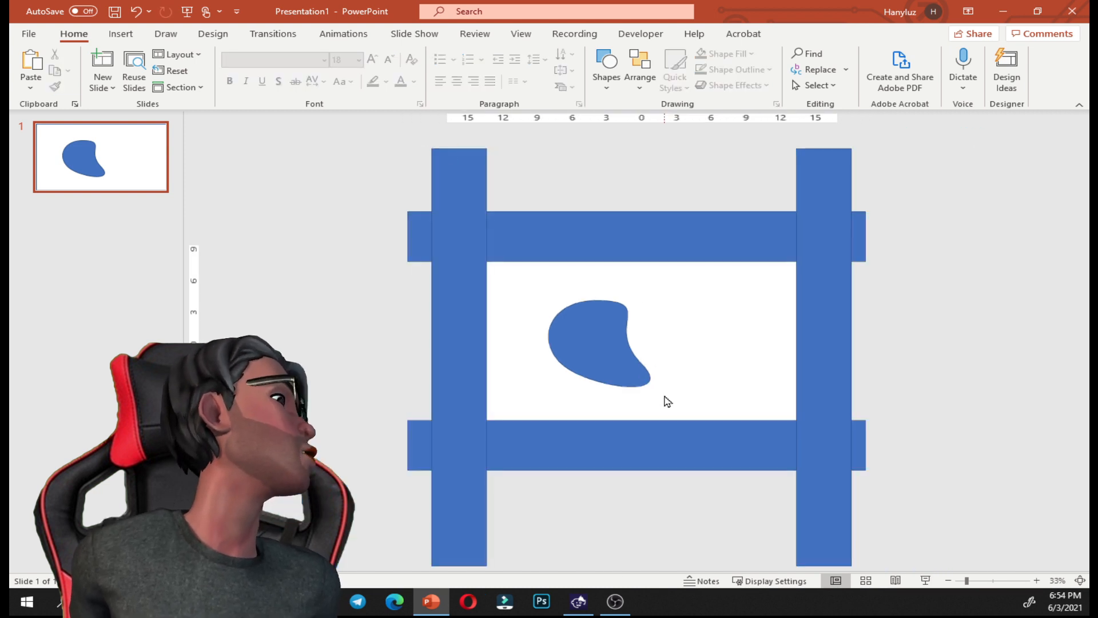
- Shorten both vertical bars so their ends line up with the outer edges of the horizontal bars
click(489, 522)
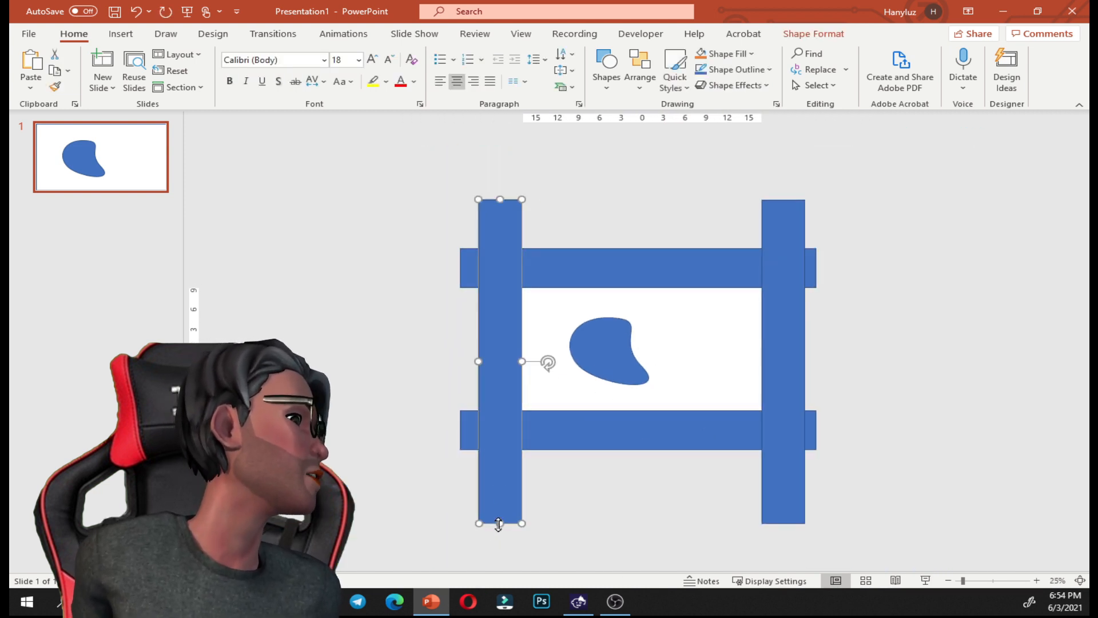
drag(497, 522, 506, 451)
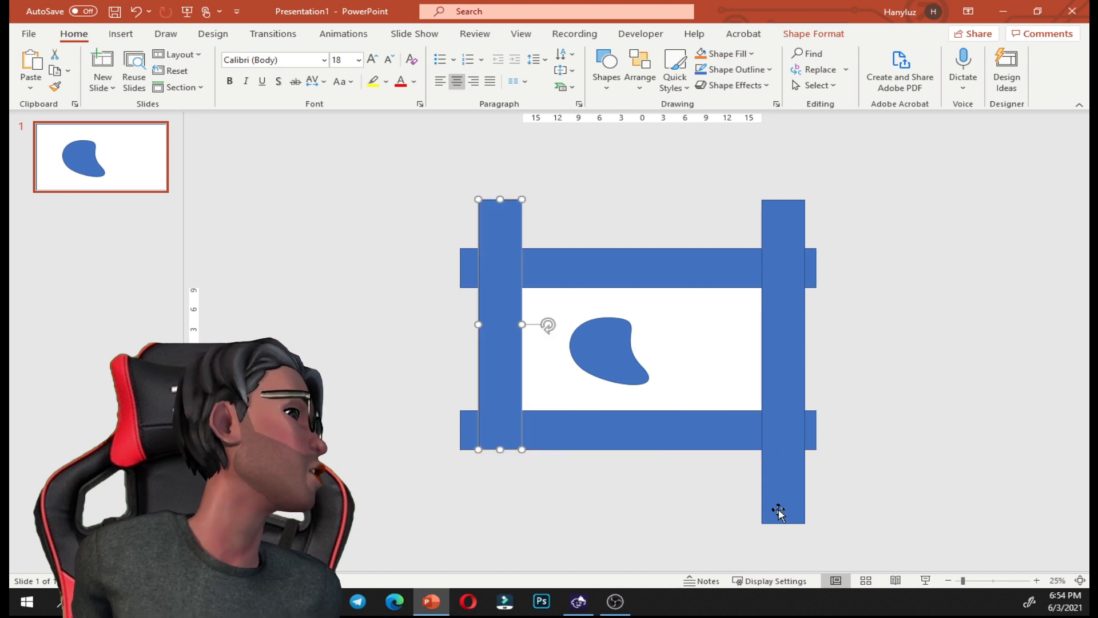
click(777, 510)
drag(784, 525, 788, 450)
drag(784, 199, 784, 248)
click(511, 225)
drag(504, 196, 478, 267)
- Shorten the top and bottom bars at both ends so they end flush with the outer edges of the vertical bars
click(471, 261)
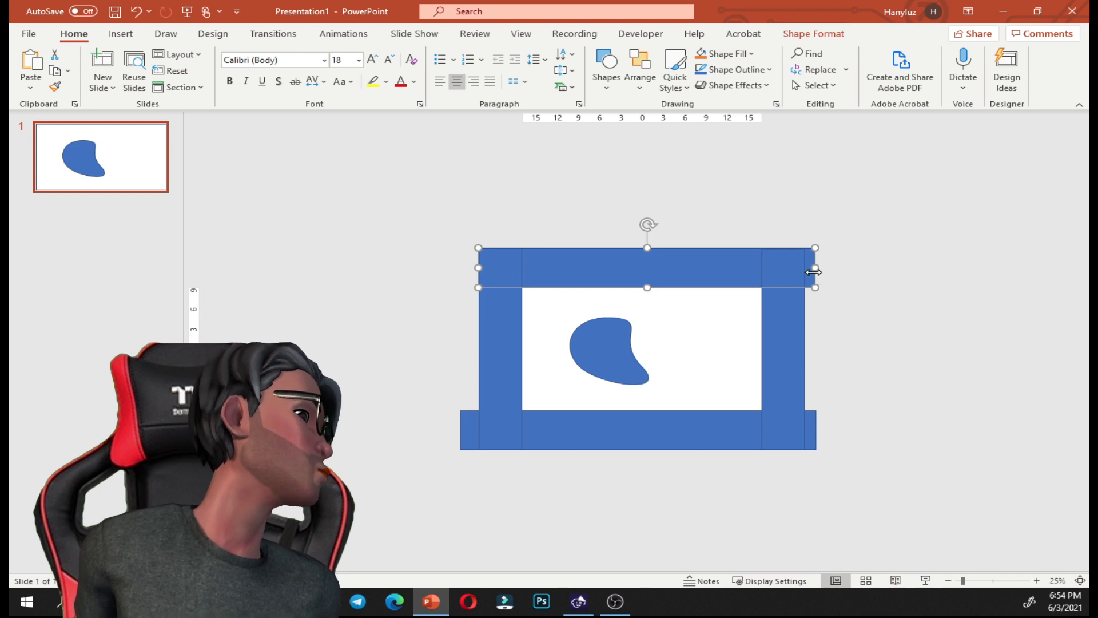
drag(812, 267, 804, 268)
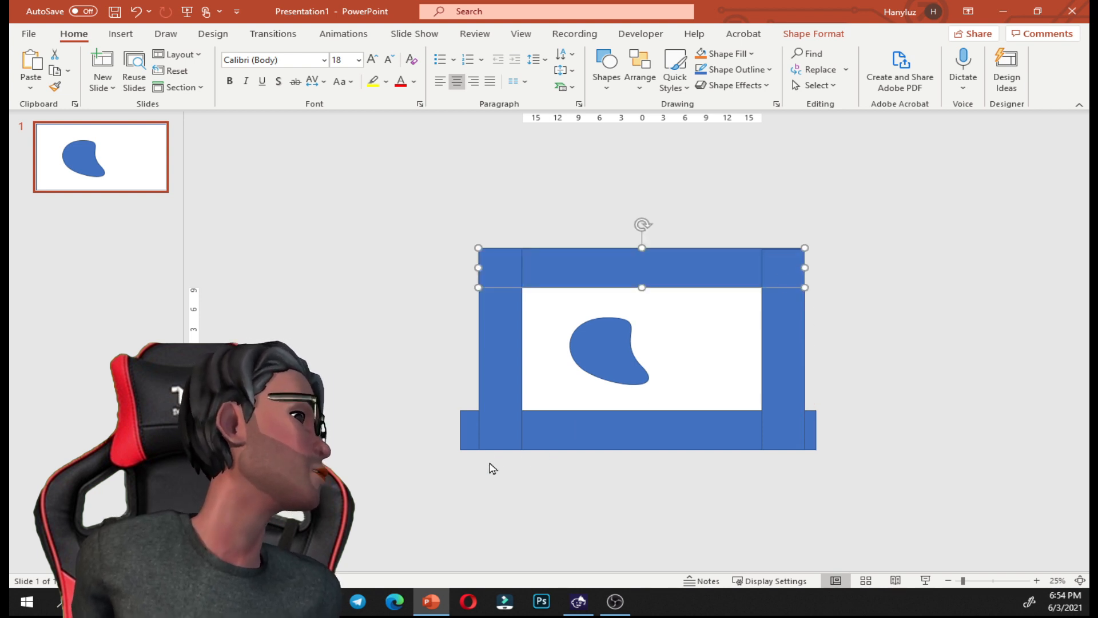
click(462, 431)
drag(462, 430, 478, 430)
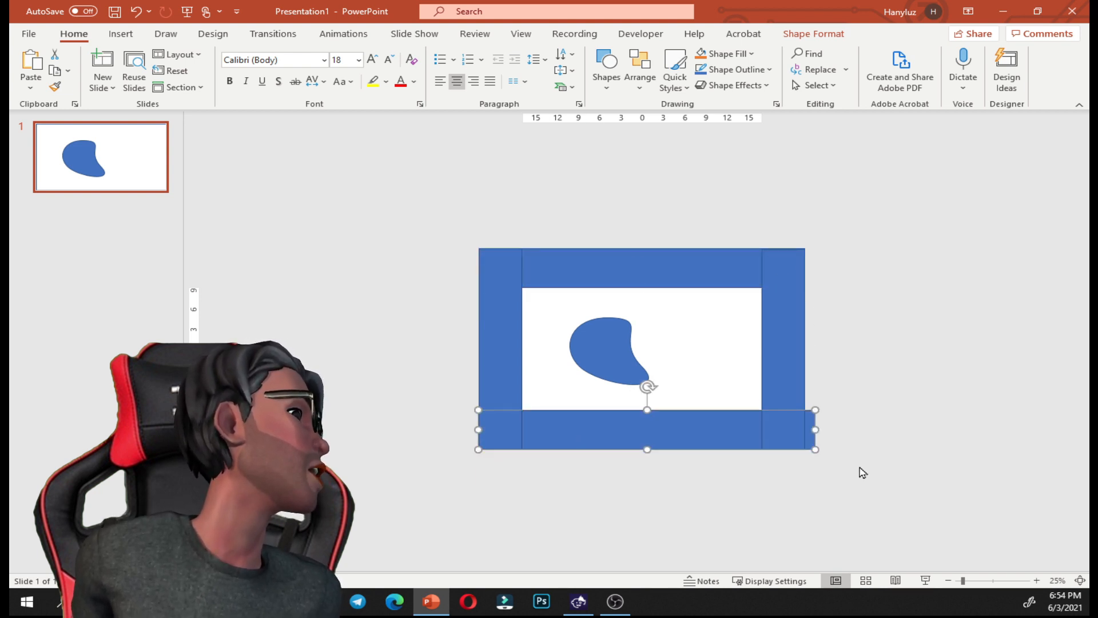
drag(814, 431, 804, 431)
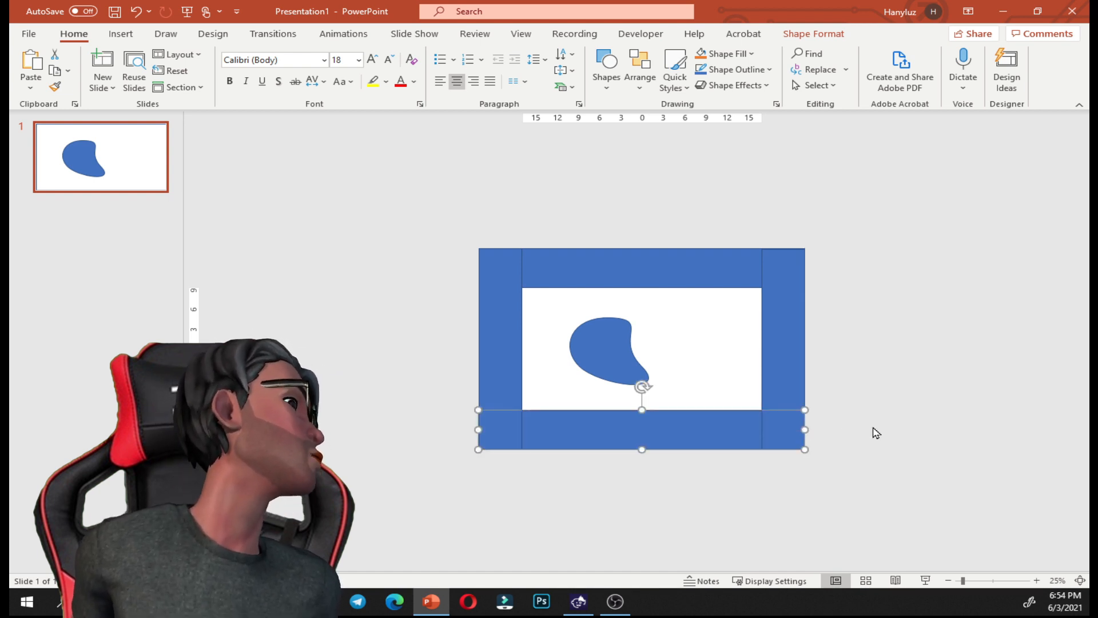
click(932, 409)
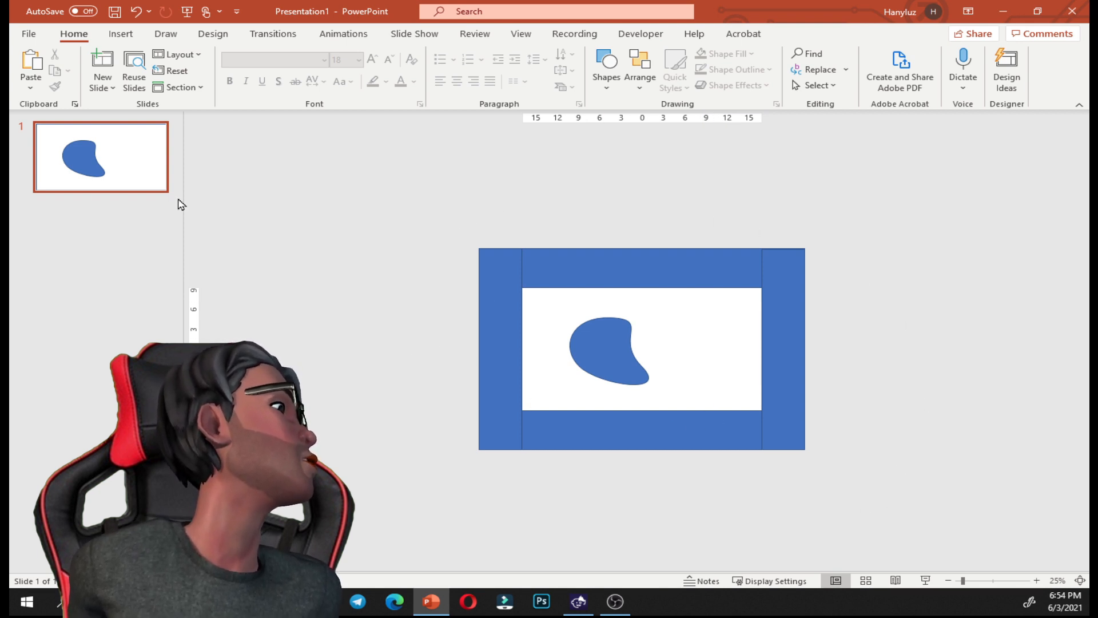
- Draw a circle about 132 cm in diameter and move it so it surrounds the framed slide
click(132, 43)
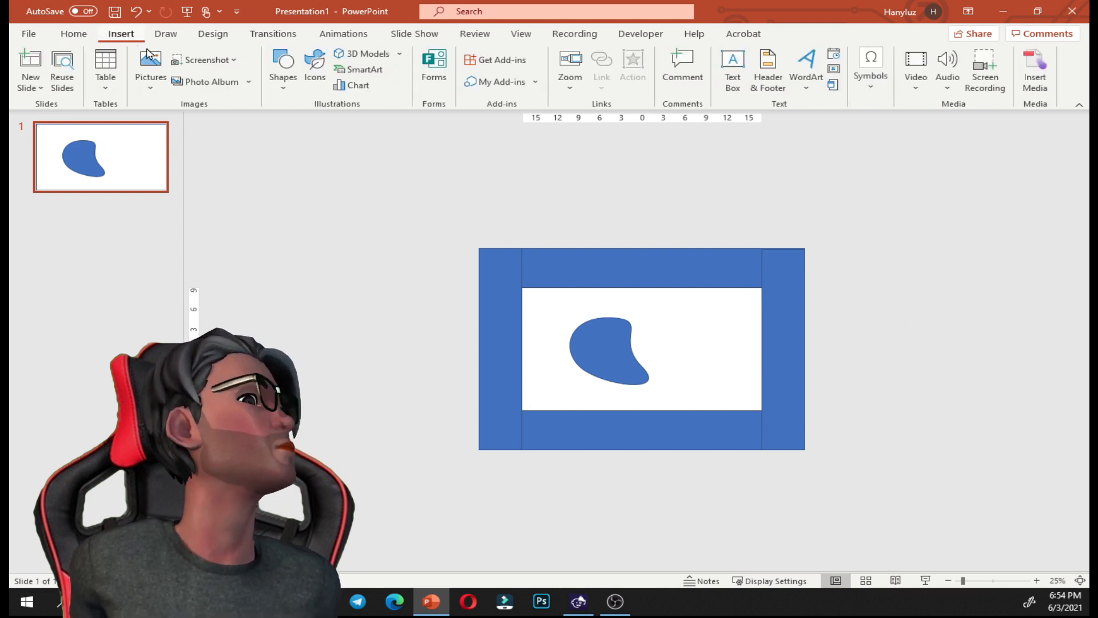
click(283, 67)
click(344, 124)
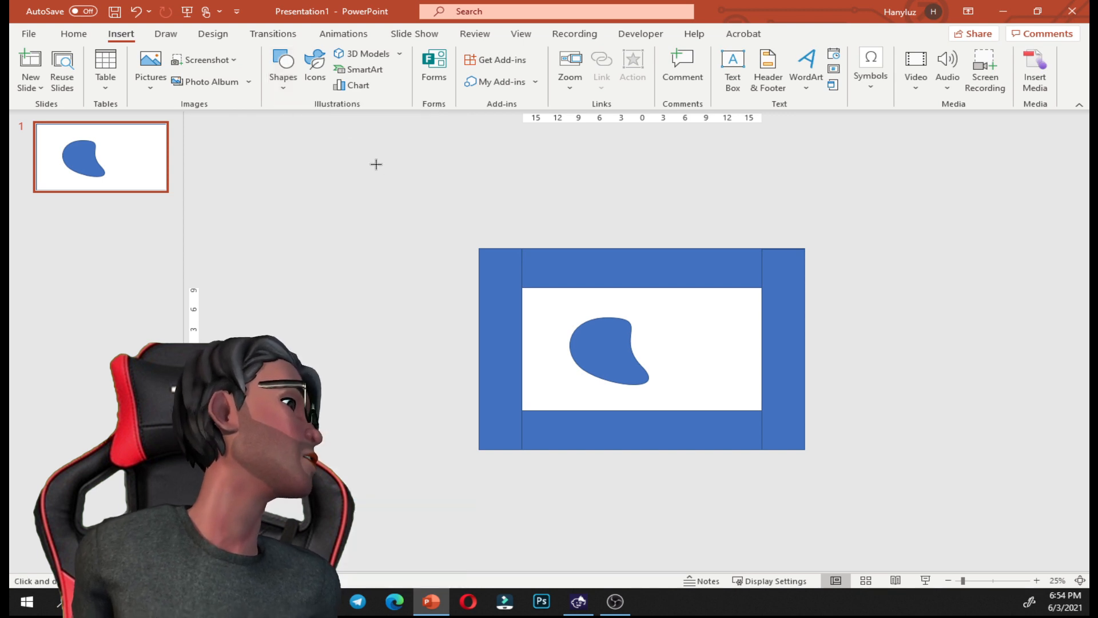
scroll(365, 193, down, 2)
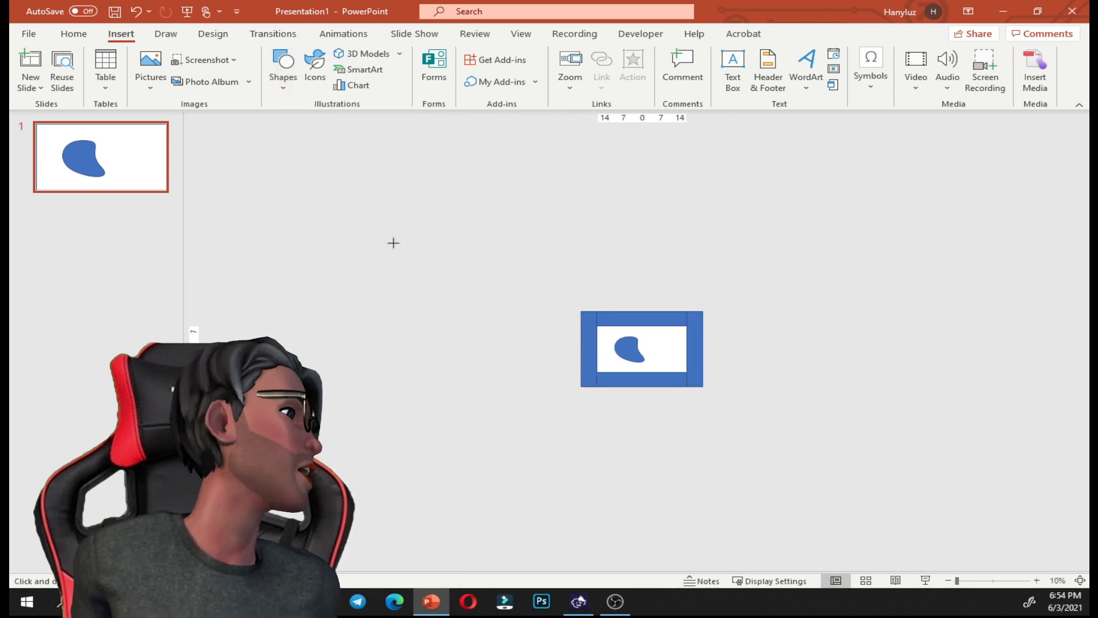
mouse_move(467, 215)
mouse_down()
mouse_move(759, 436)
mouse_move(809, 526)
mouse_move(755, 476)
mouse_move(822, 534)
mouse_move(757, 434)
mouse_move(819, 518)
mouse_up()
drag(704, 417, 703, 384)
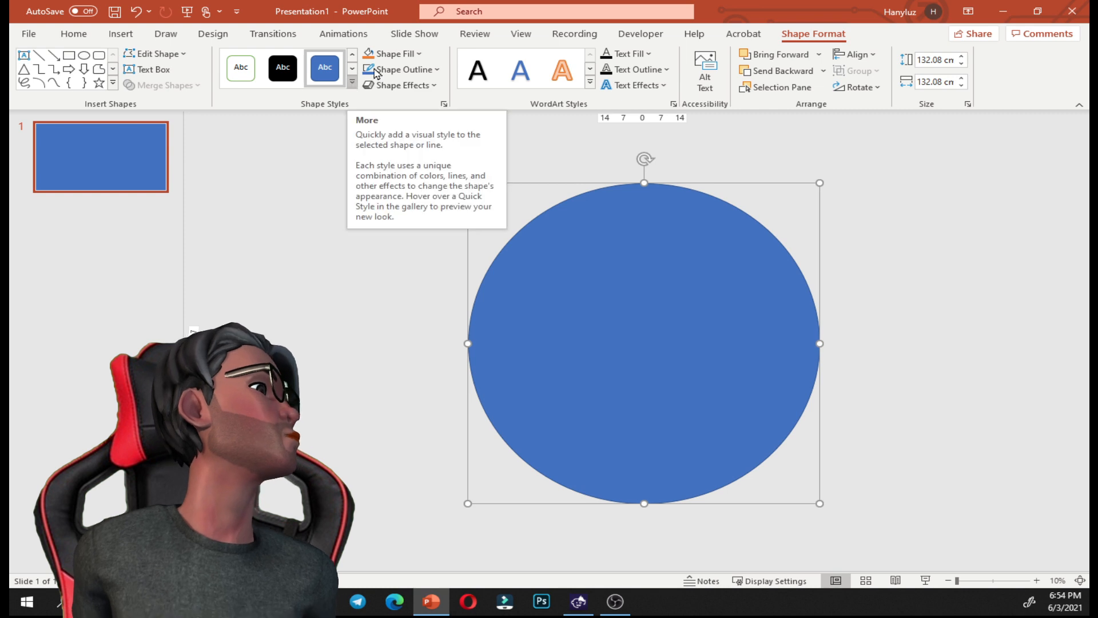
- Set the large circle's fill to No Fill, leaving only its outline
click(410, 54)
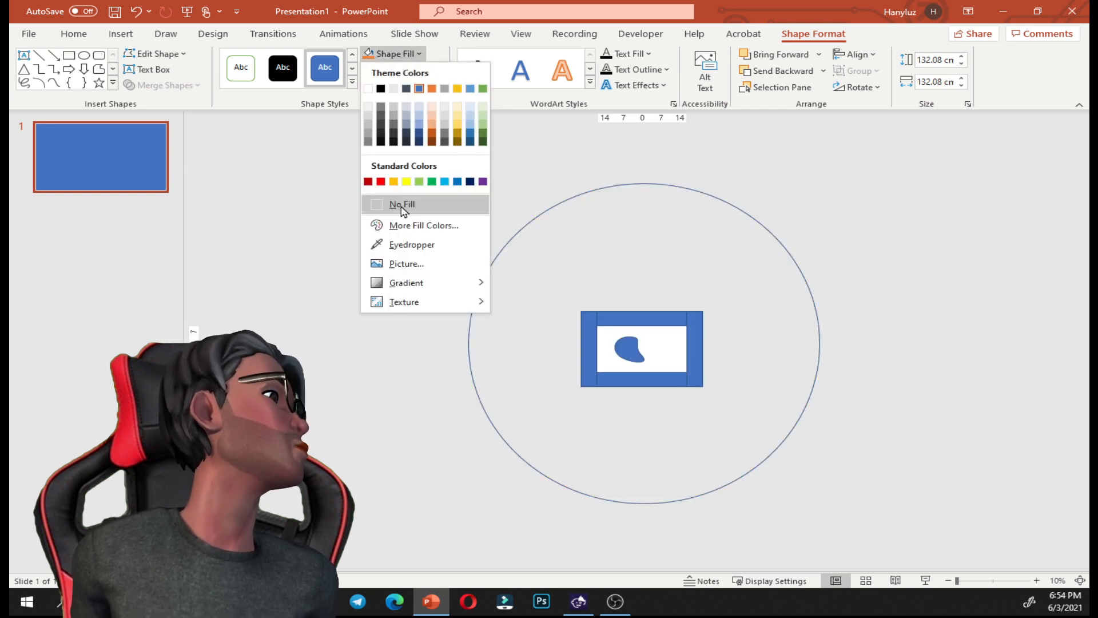
click(400, 204)
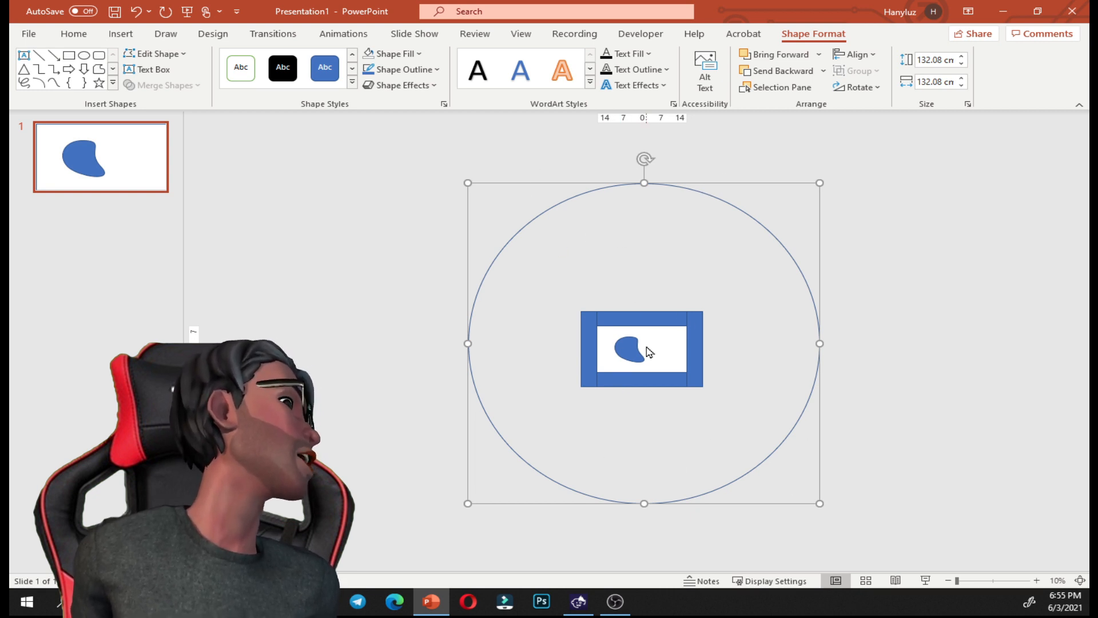
click(927, 326)
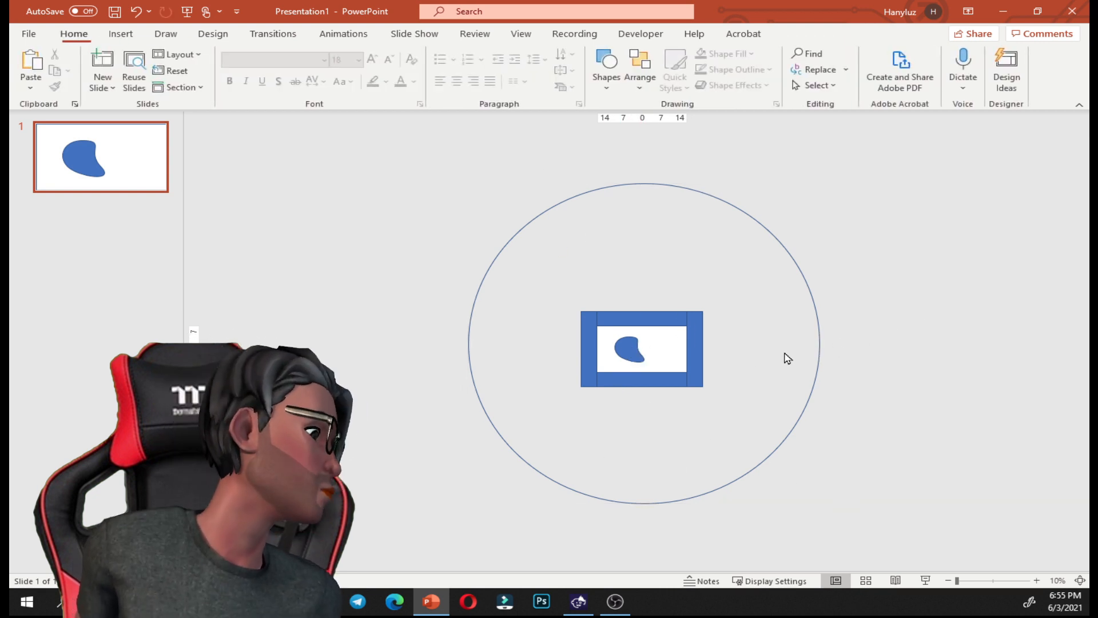
- Select the large circle together with the blob and apply Align Center to them
click(714, 197)
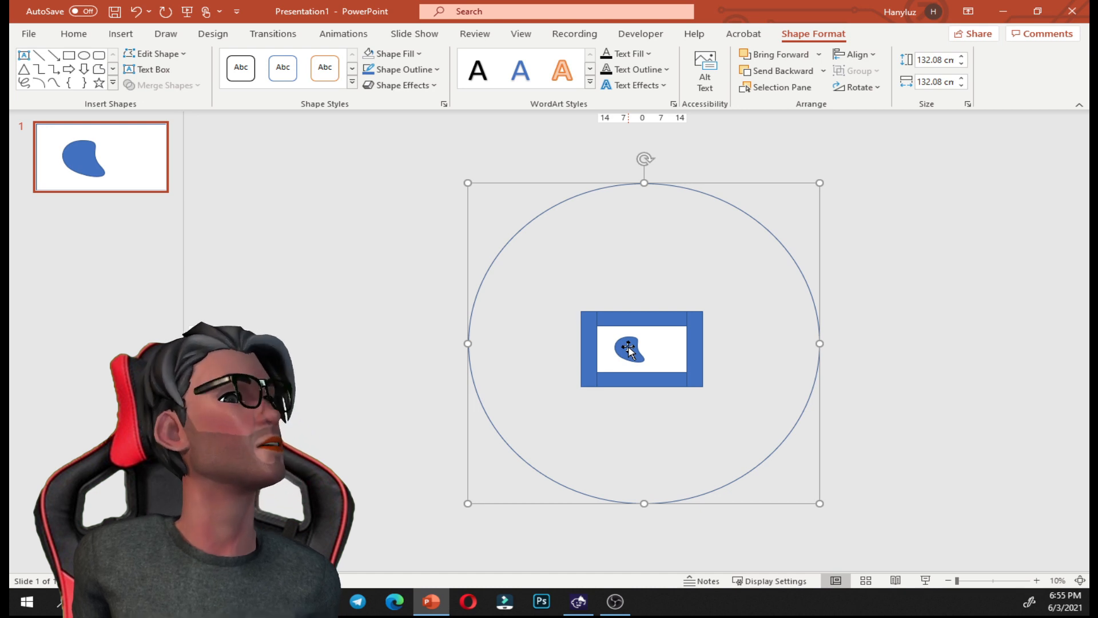
shift+click(628, 348)
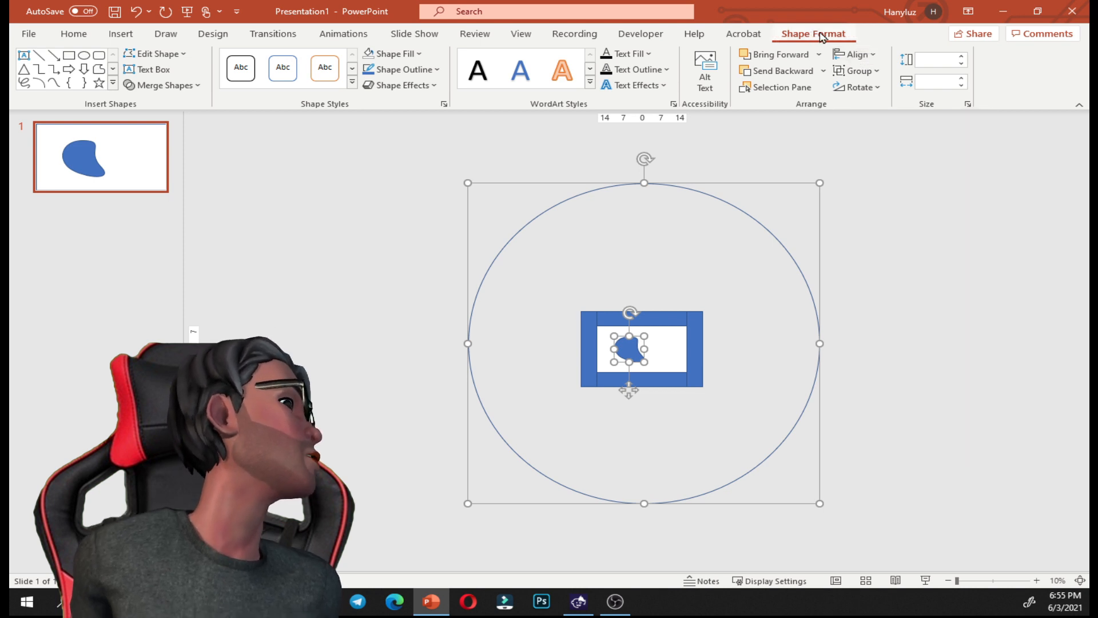
click(867, 59)
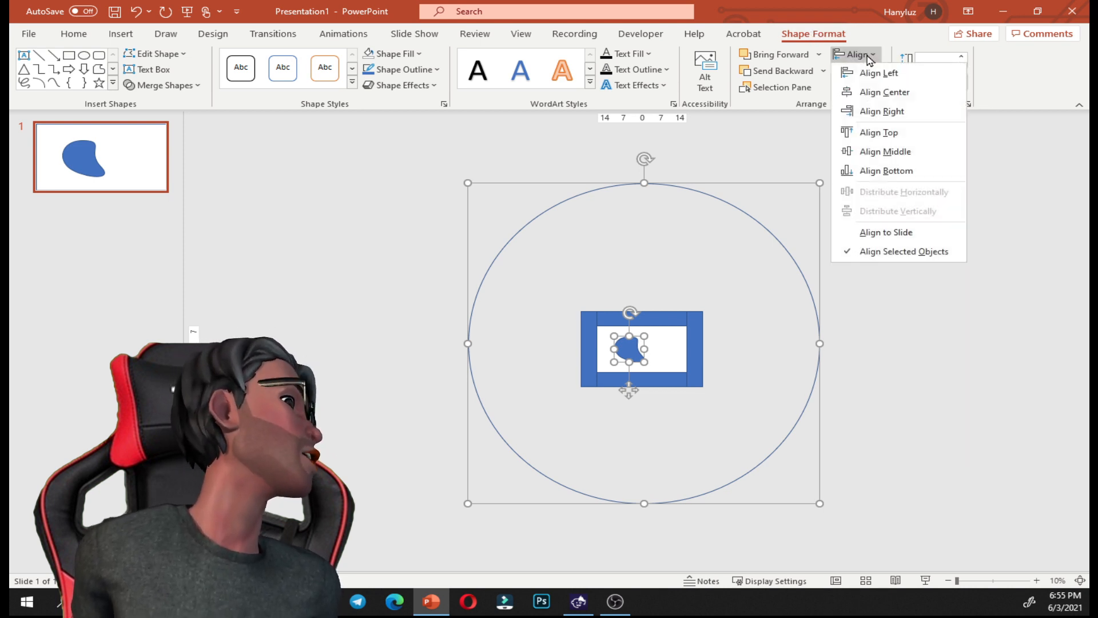
click(900, 98)
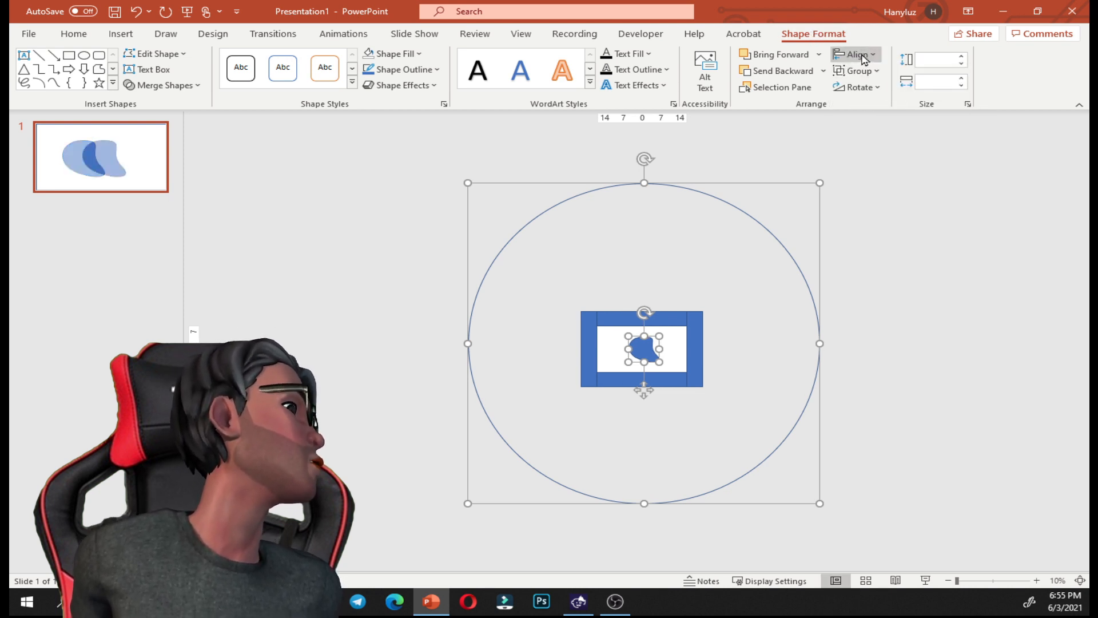
- Apply Align Middle to the large circle and the blob, and move both together so the blob sits at the slide's centre
click(862, 55)
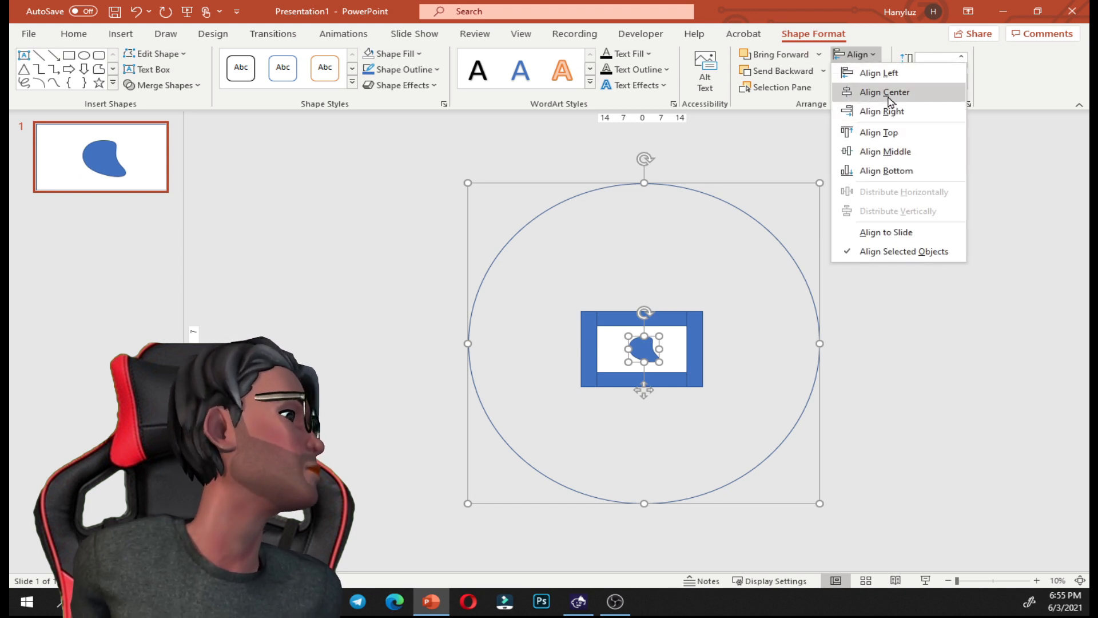
click(886, 151)
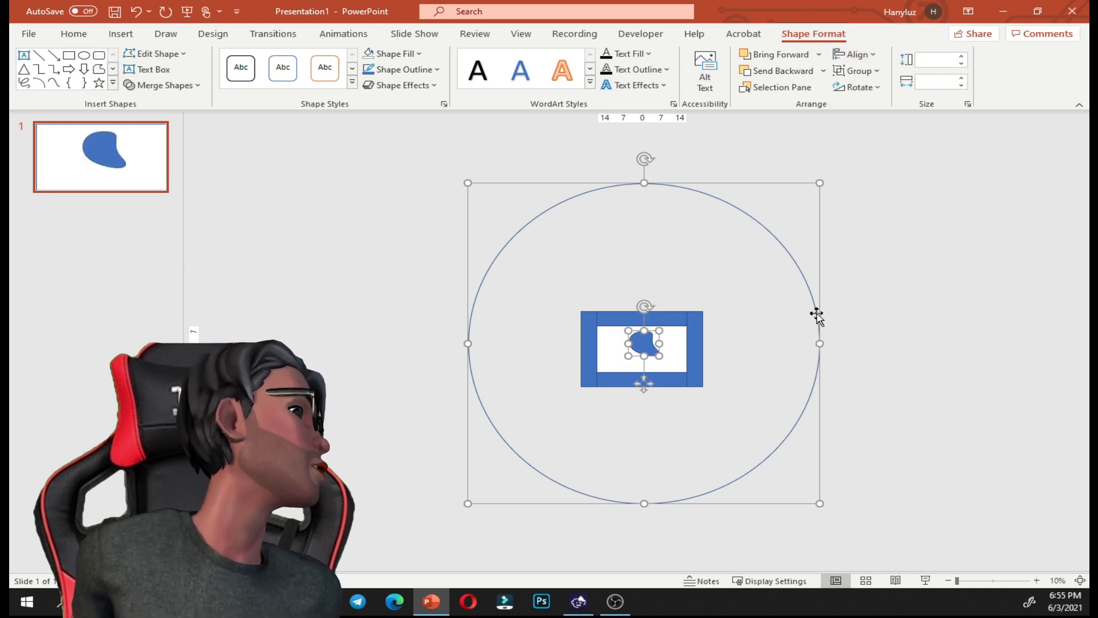
mouse_move(816, 314)
mouse_down()
mouse_move(809, 307)
mouse_move(812, 329)
mouse_up()
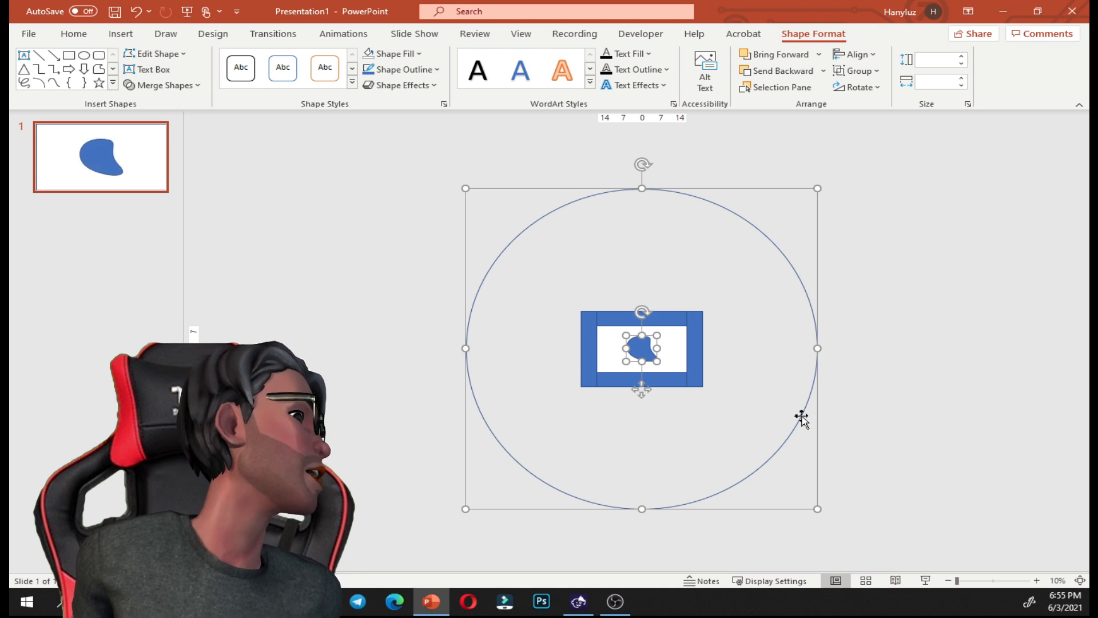
click(697, 432)
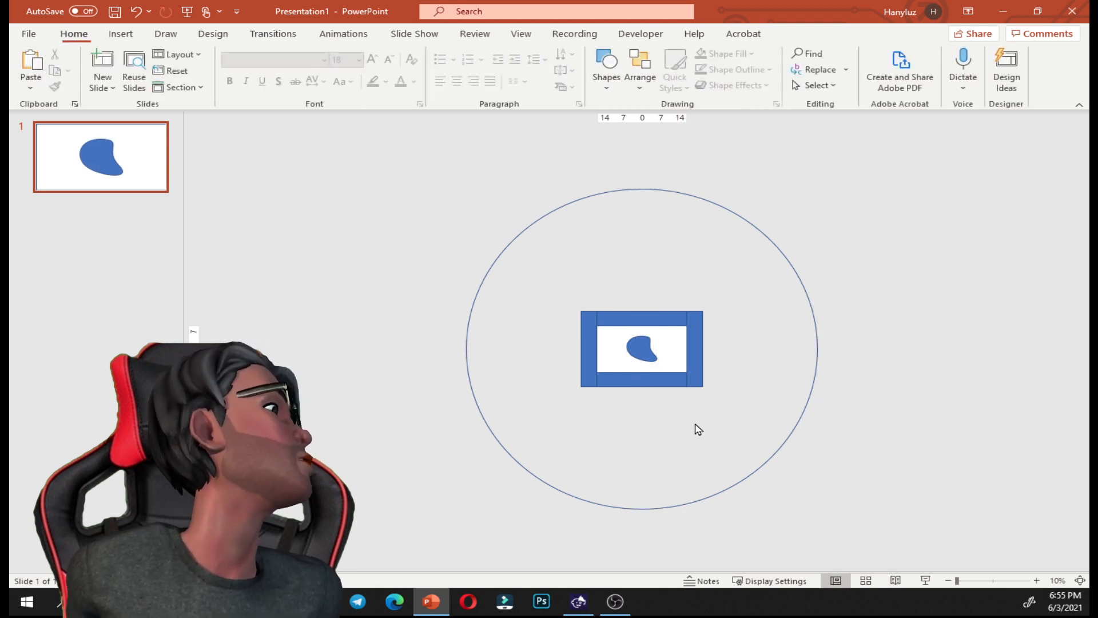
- Select the large circle first and the blob second, and merge them with Subtract to cut the blob out of the circle
click(775, 283)
shift+click(644, 347)
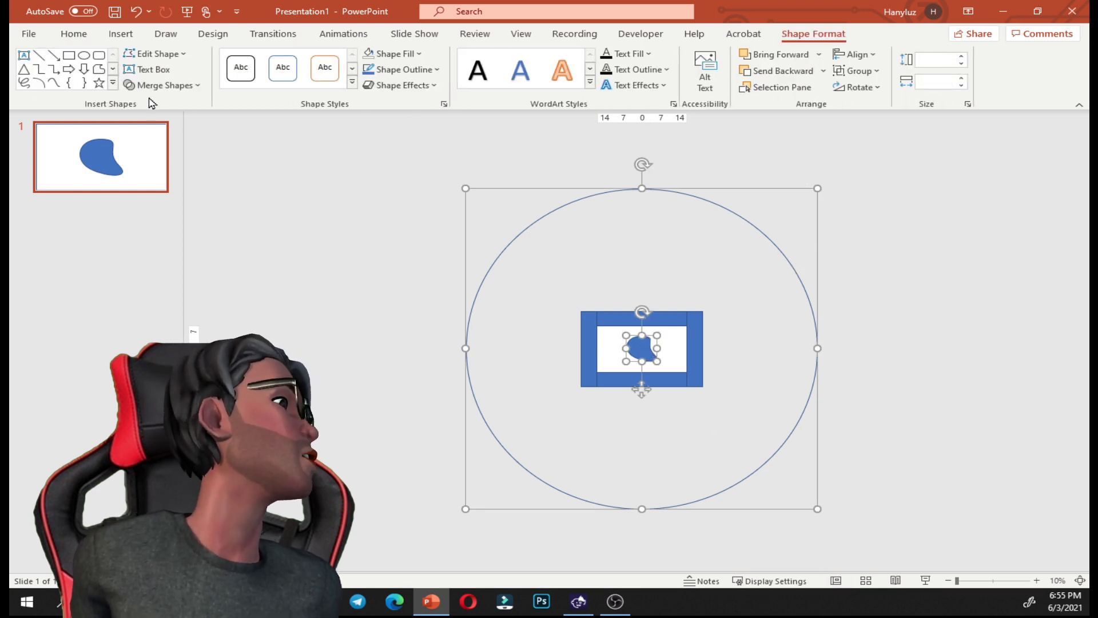
click(1035, 292)
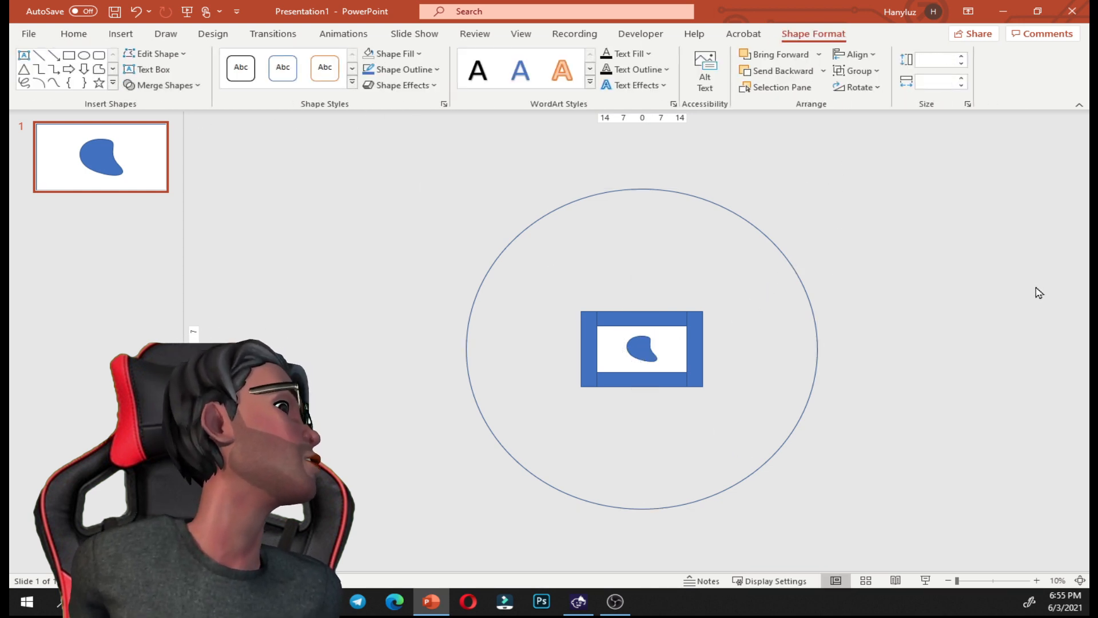
click(810, 300)
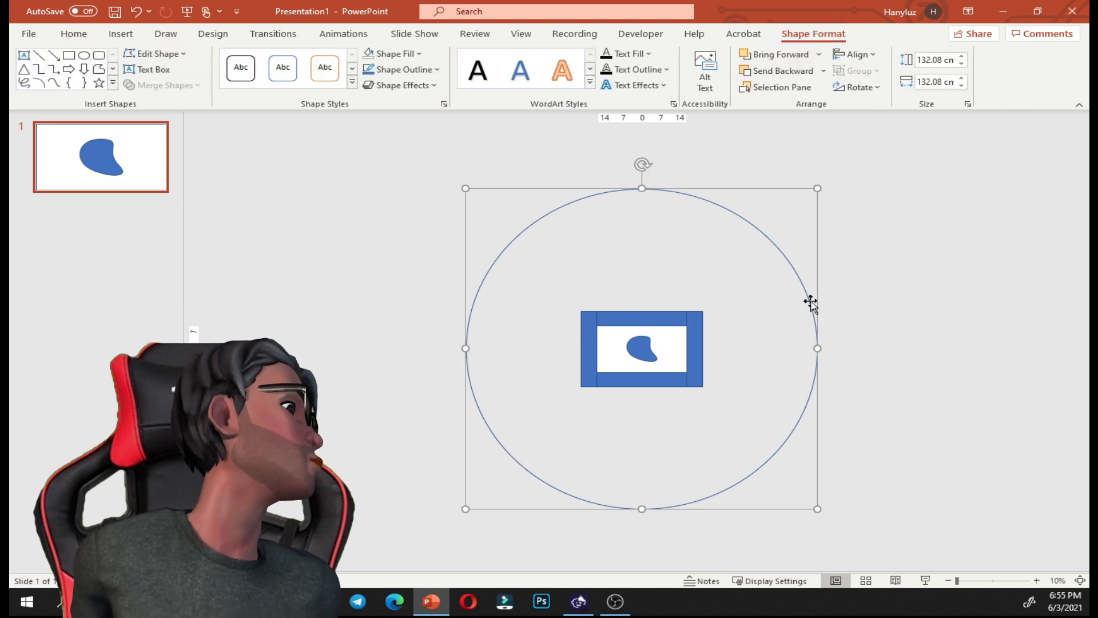
shift+click(648, 349)
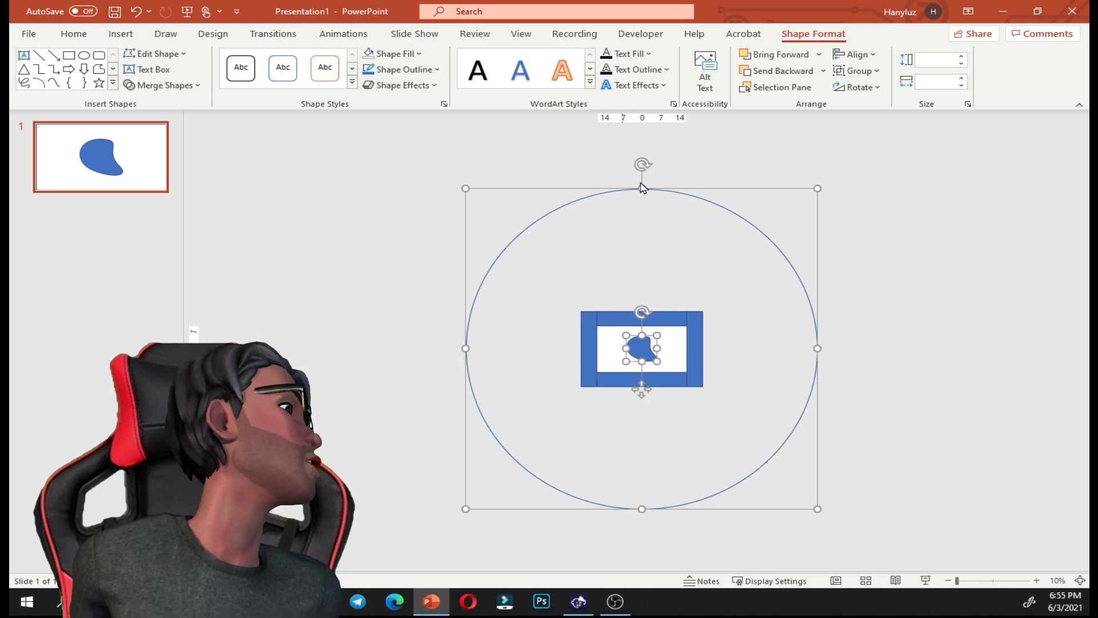
click(806, 294)
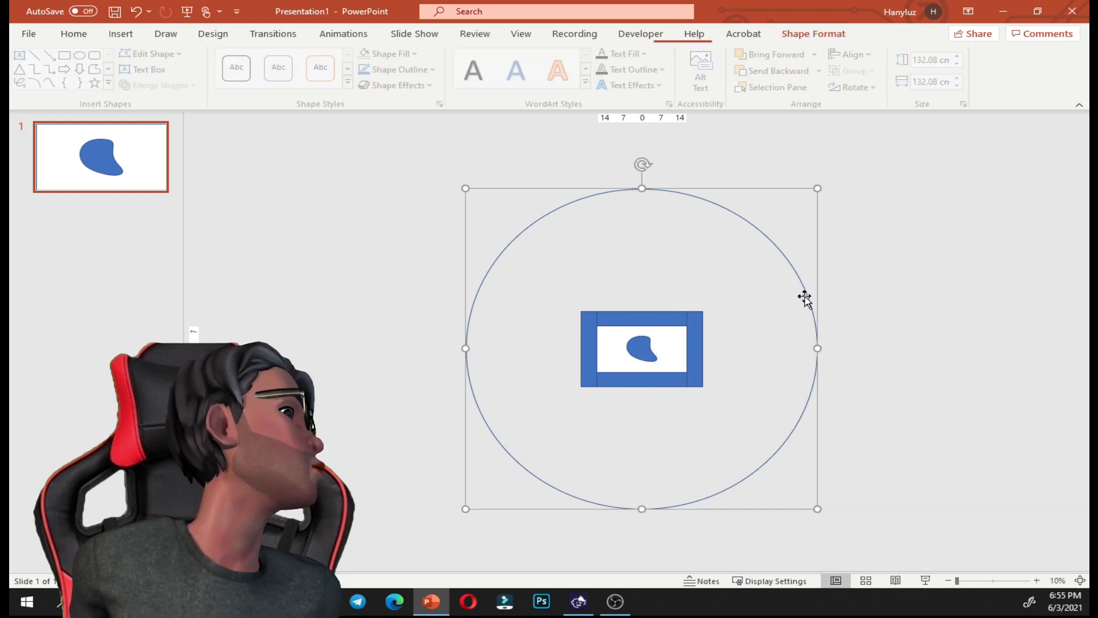
shift+click(648, 352)
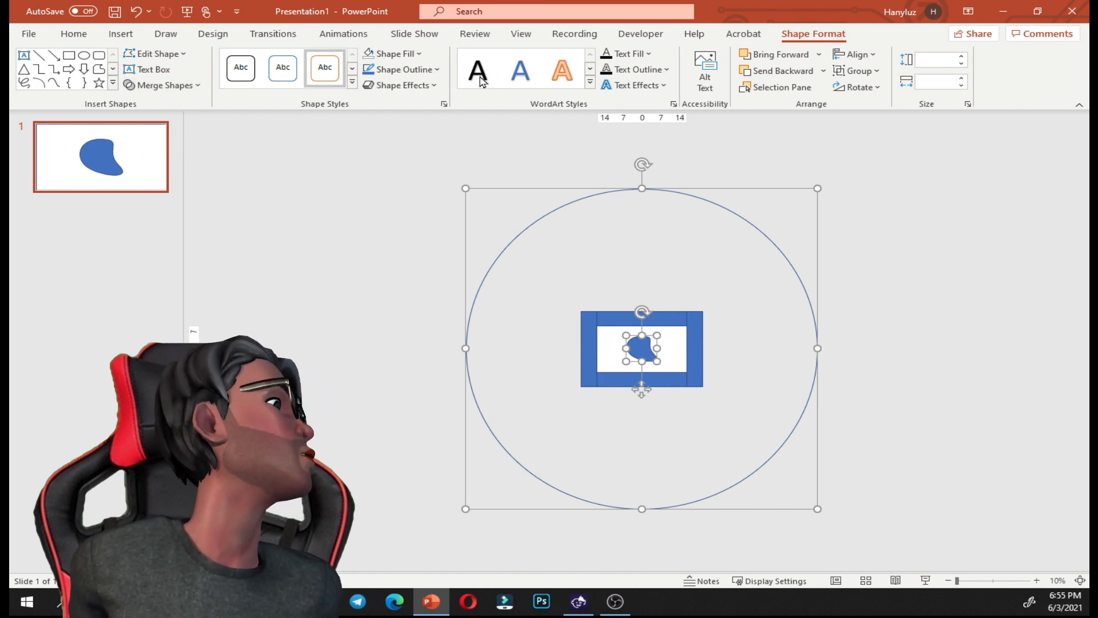
click(199, 89)
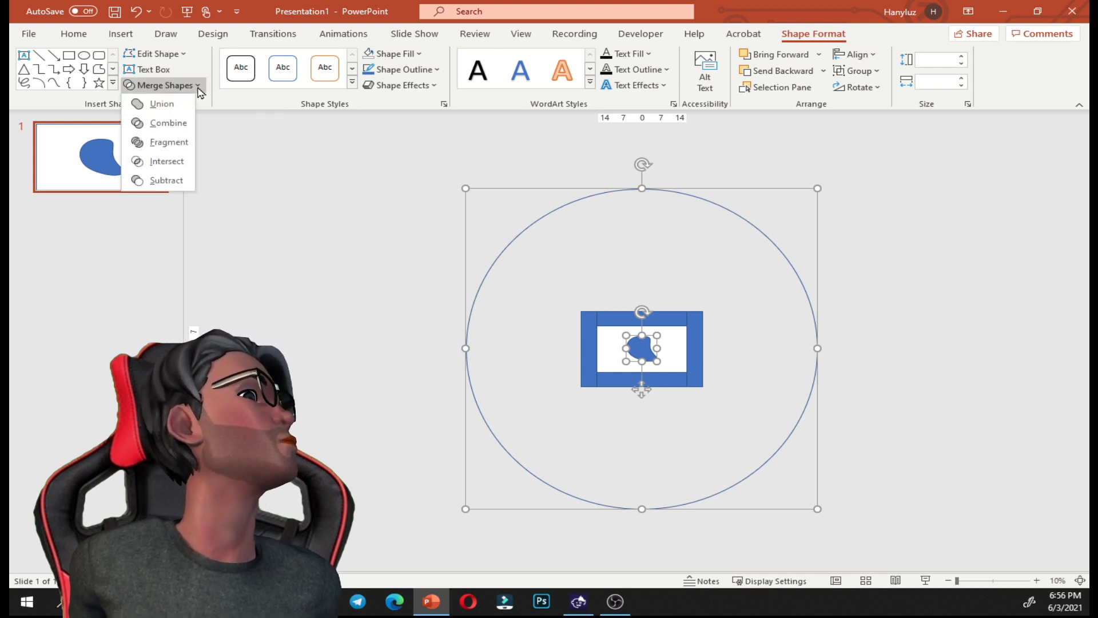
click(166, 181)
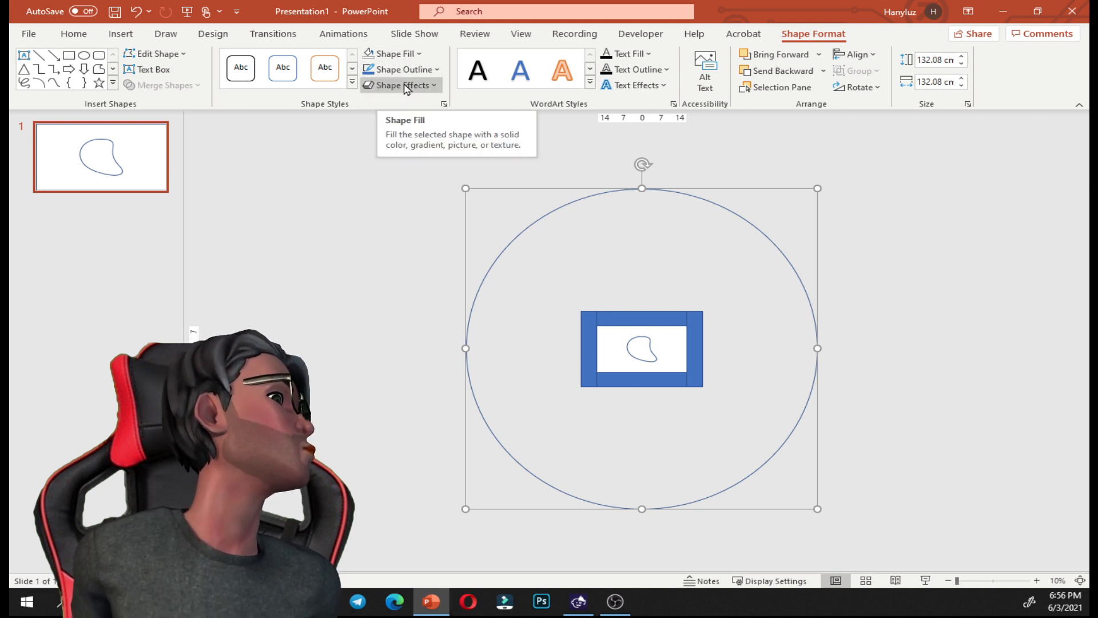
- Fill the large circle with white and send it behind the blue frame bars
click(407, 56)
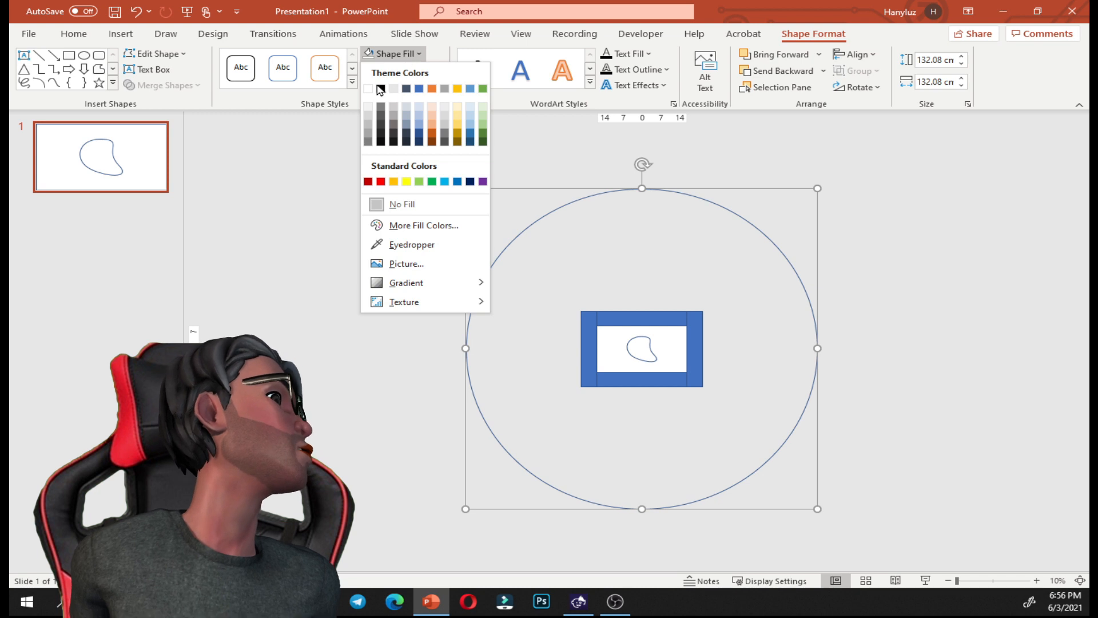
click(368, 89)
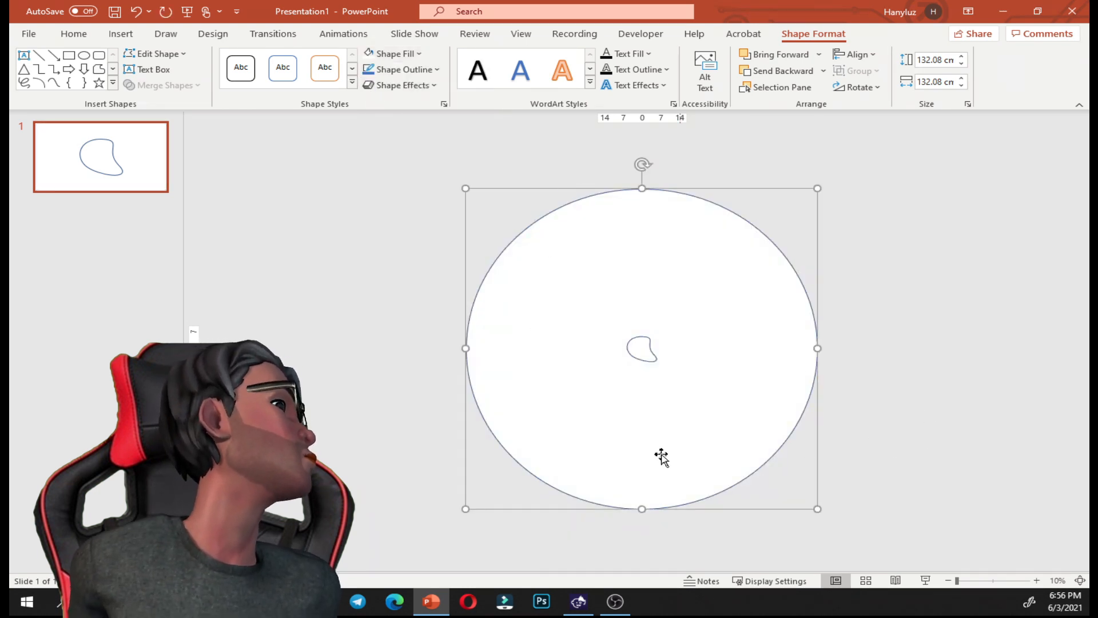
right_click(710, 280)
click(783, 431)
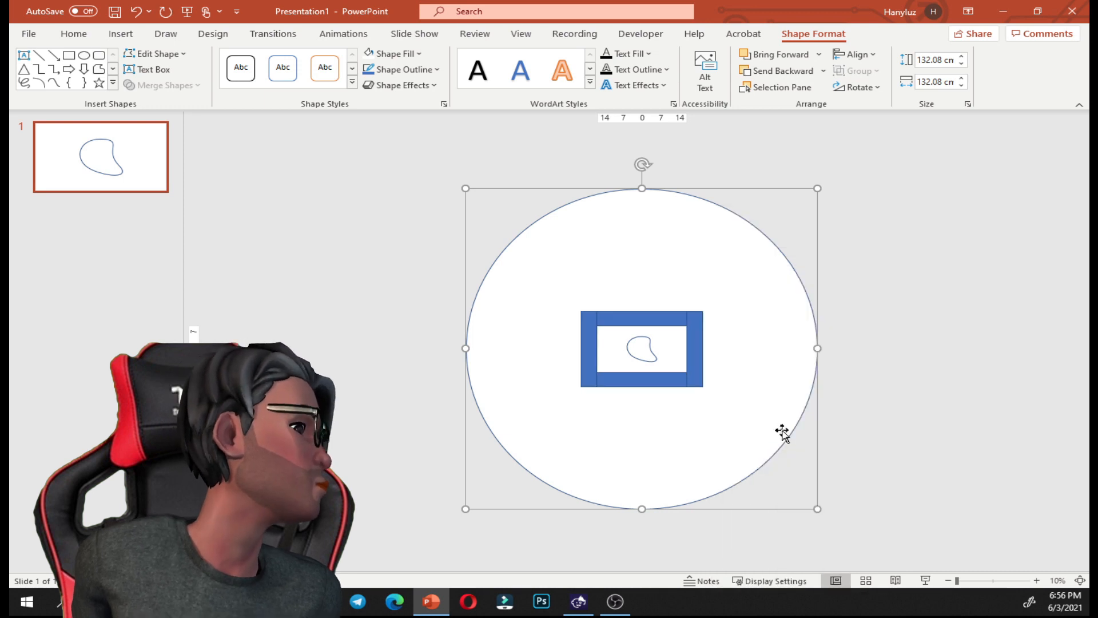
click(910, 407)
- Move the white circle sideways so its blob cutout lies in the left half of the slide
scroll(904, 448, up, 4)
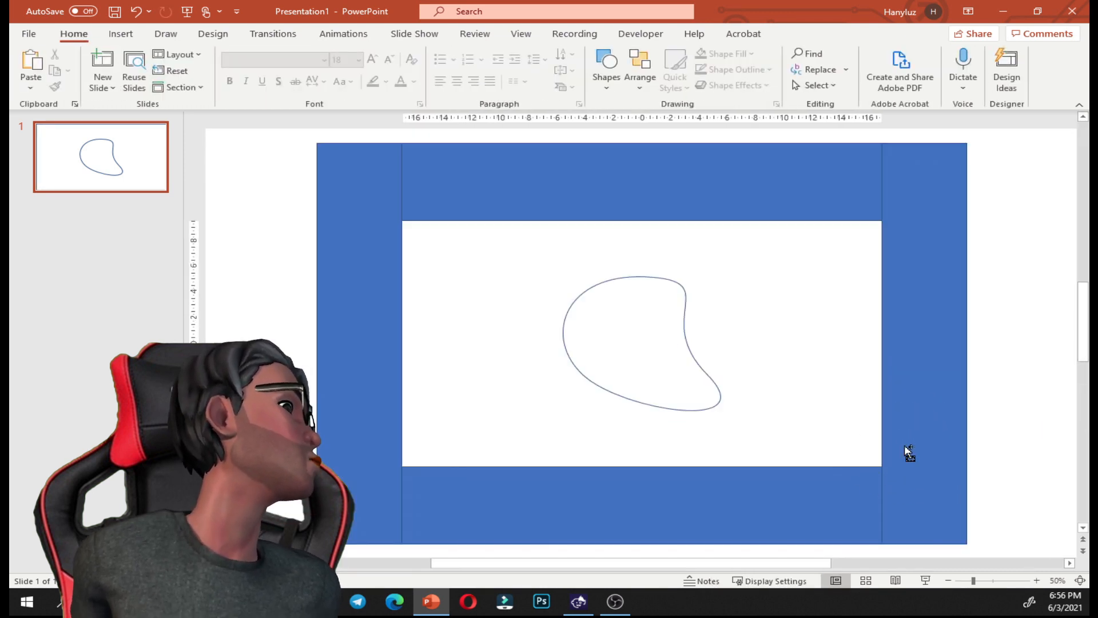
scroll(904, 444, down, 4)
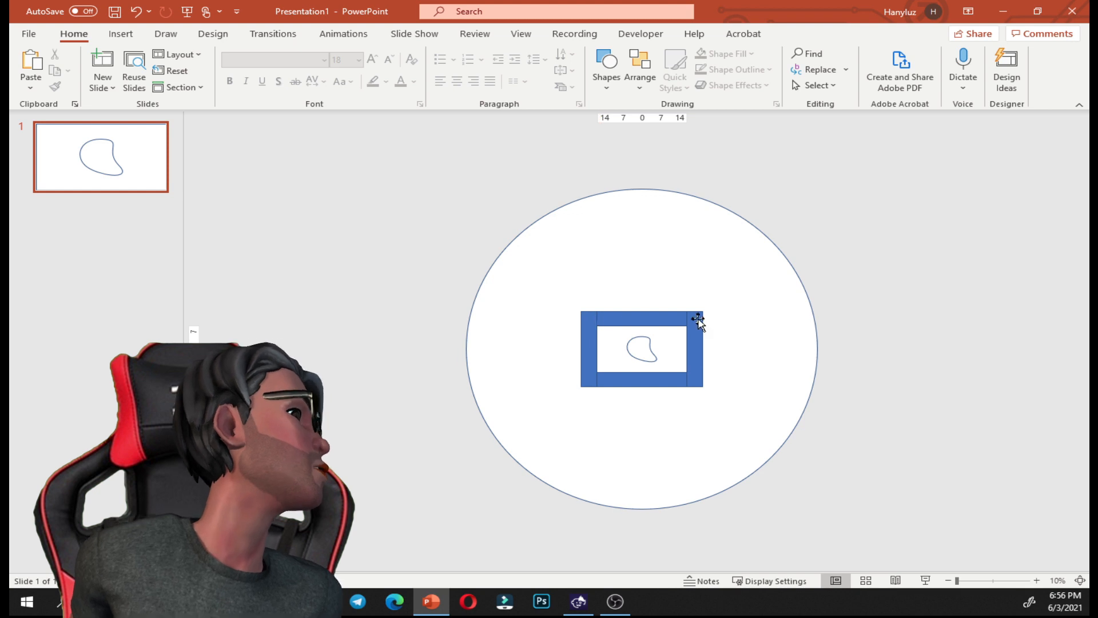
scroll(883, 432, up, 3)
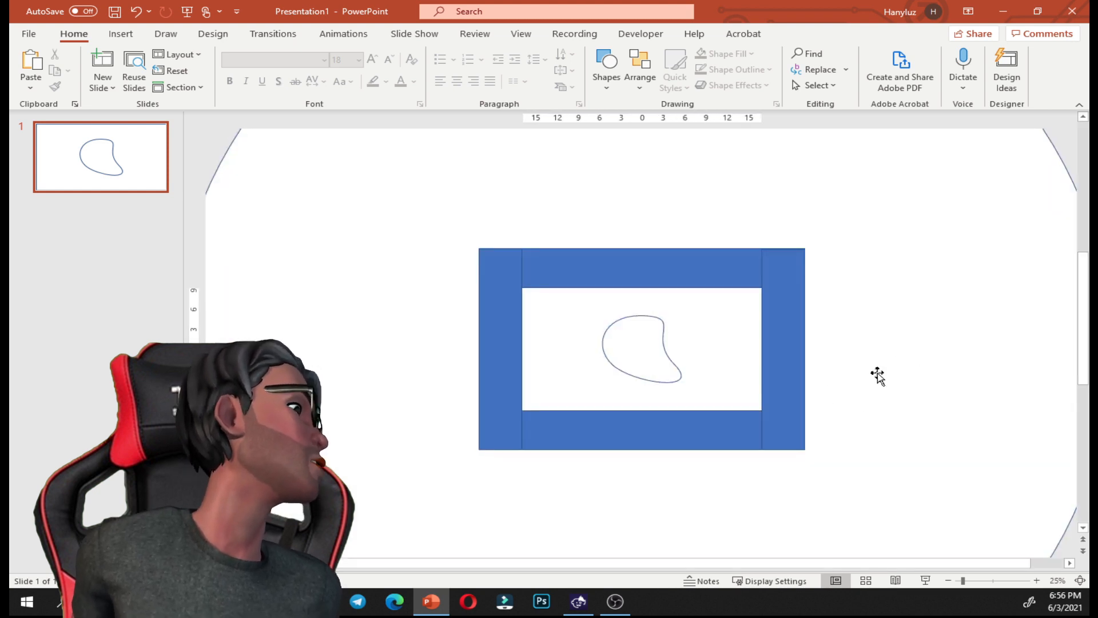
click(926, 383)
mouse_move(912, 386)
mouse_down()
mouse_move(897, 387)
mouse_move(911, 371)
mouse_move(898, 372)
mouse_up()
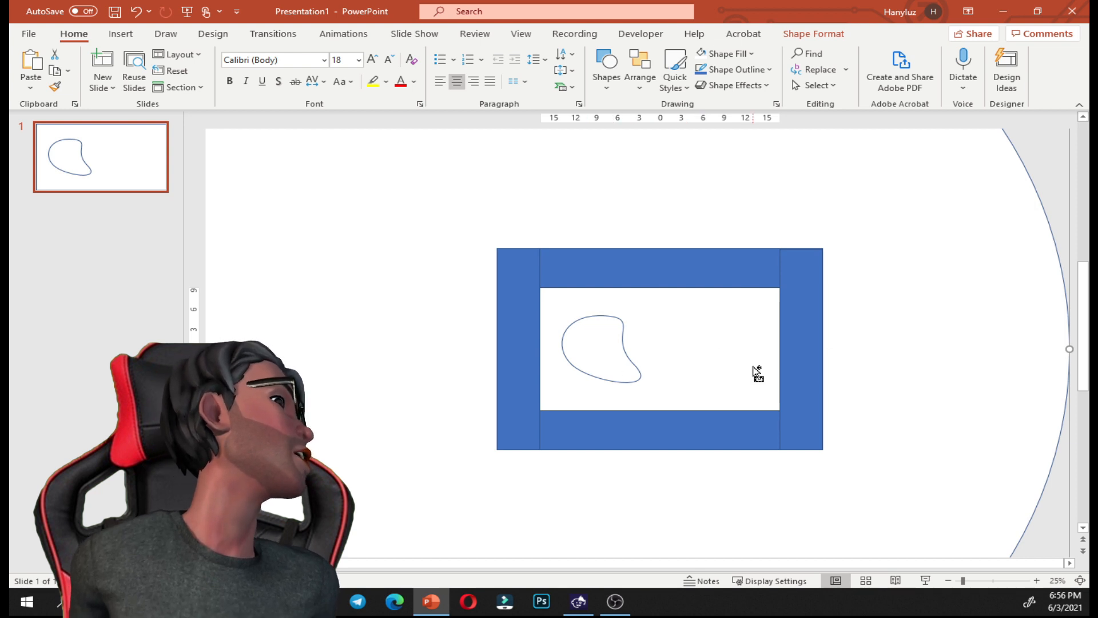
- Shrink the white circle slightly around its centre, keeping the framed slide inside it
scroll(758, 372, down, 2)
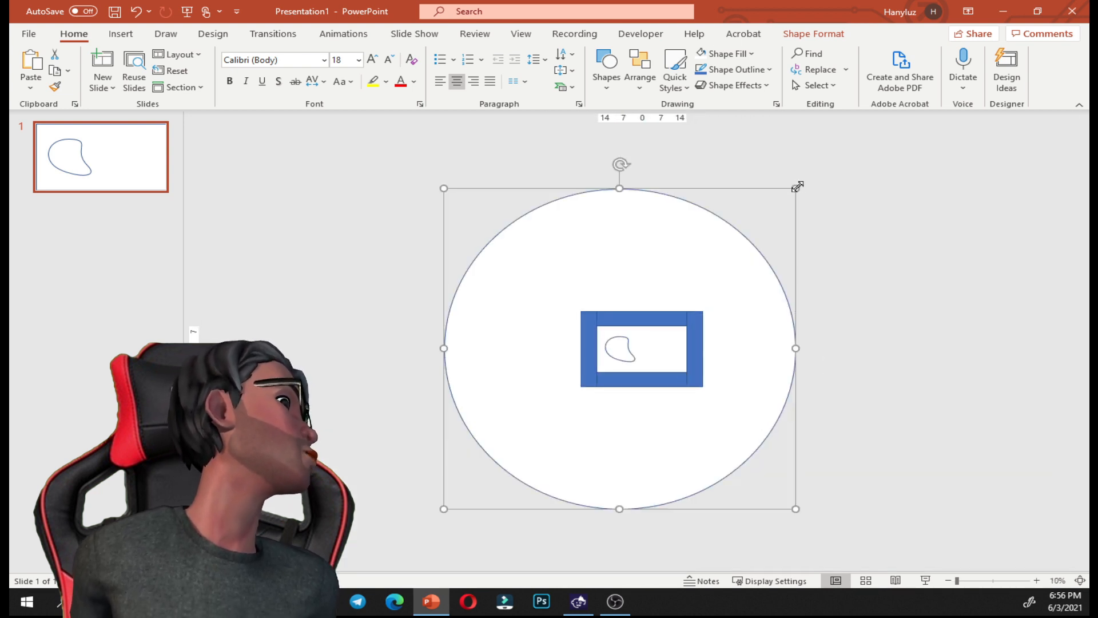
drag(797, 186, 762, 227)
drag(714, 296, 732, 284)
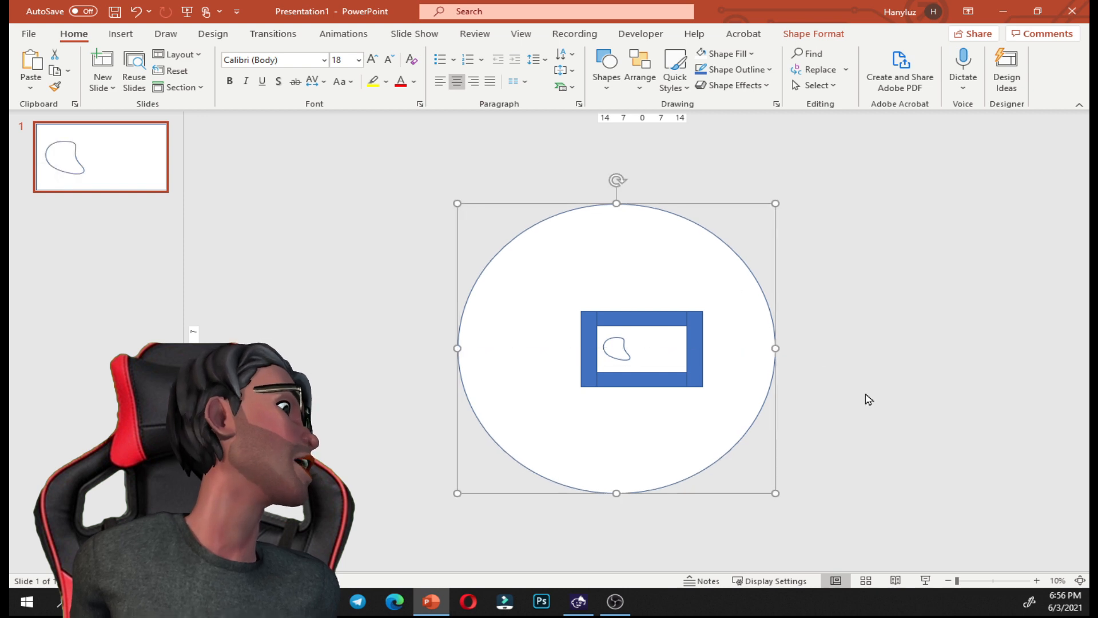
- Move the circle's blob cutout off the slide and back into the slide's left half, just below mid-height
scroll(865, 397, up, 3)
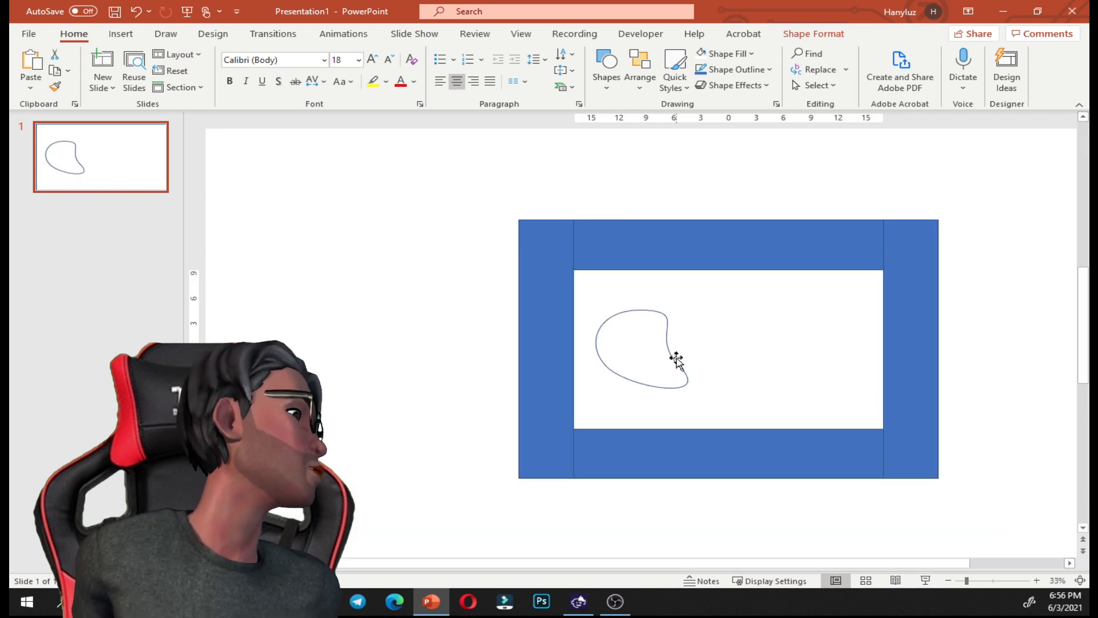
drag(676, 359, 681, 359)
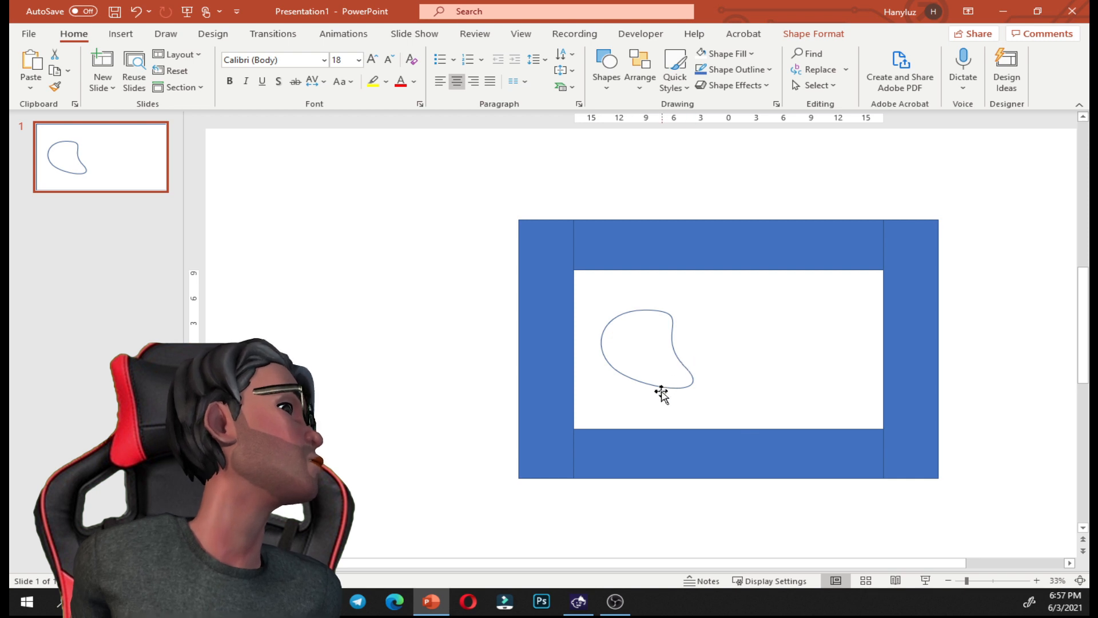
drag(670, 388, 489, 384)
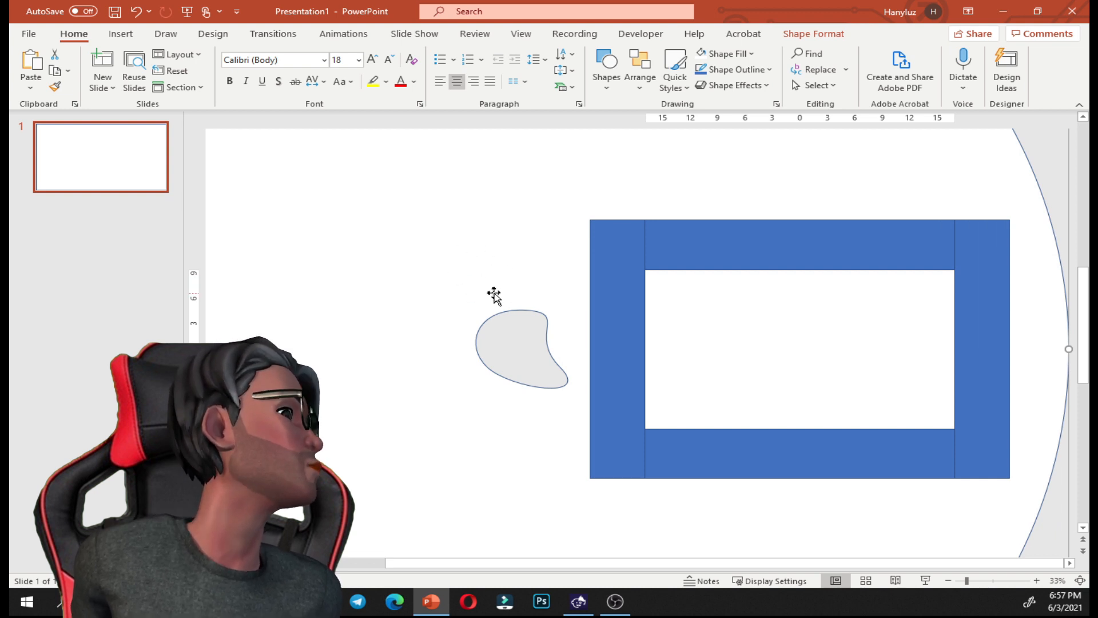
drag(490, 403, 686, 410)
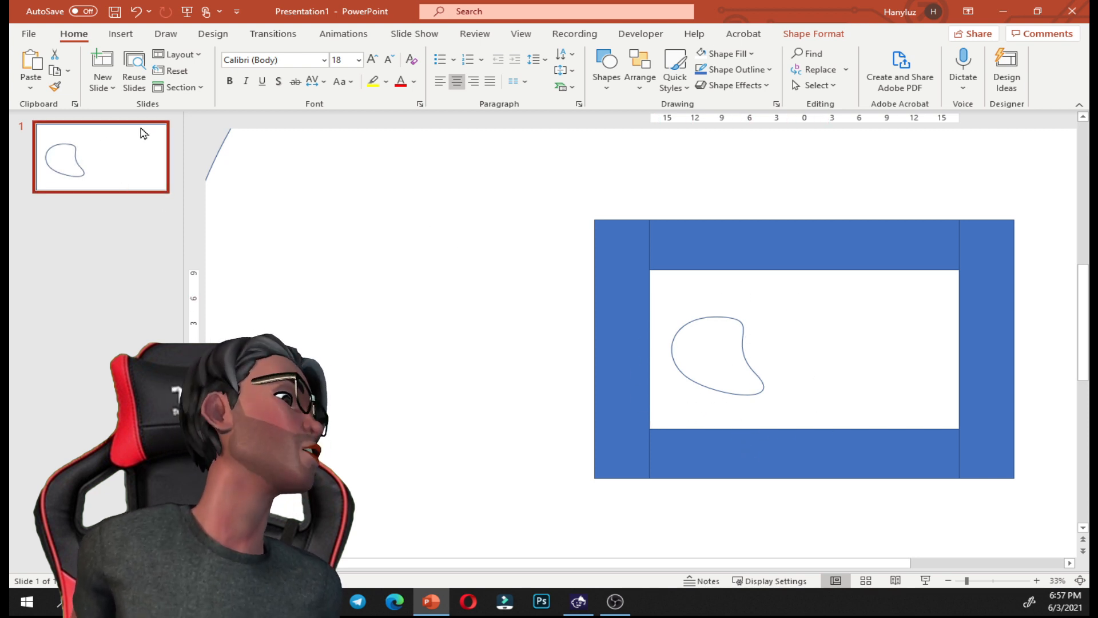
- Insert the picture "banner (1) (1)" from the device's Downloads folder onto the slide
click(120, 34)
click(152, 86)
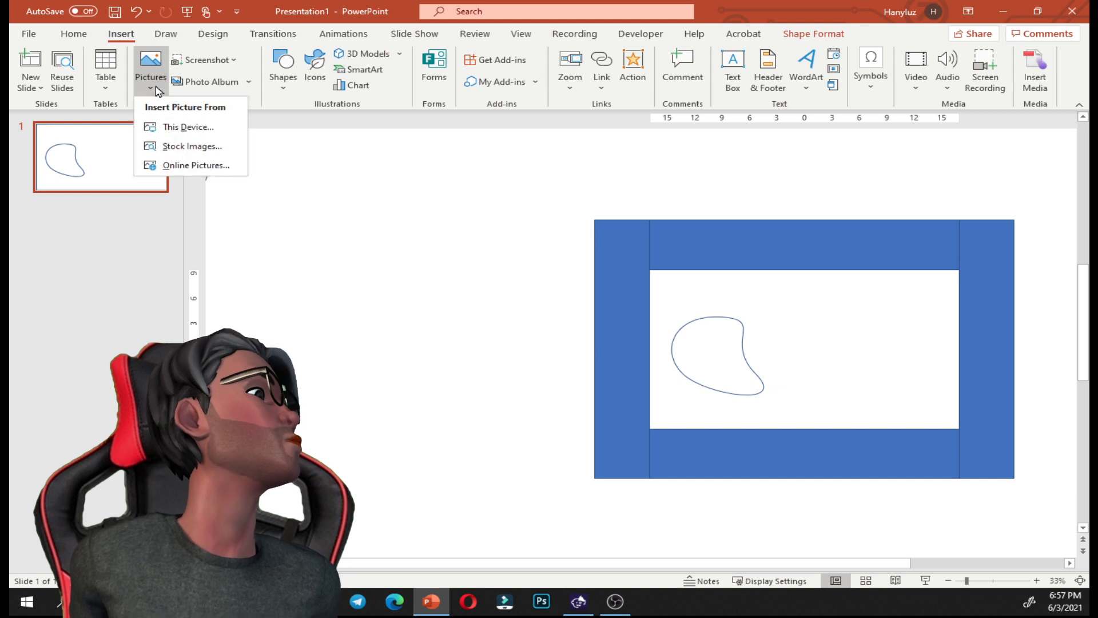
click(207, 147)
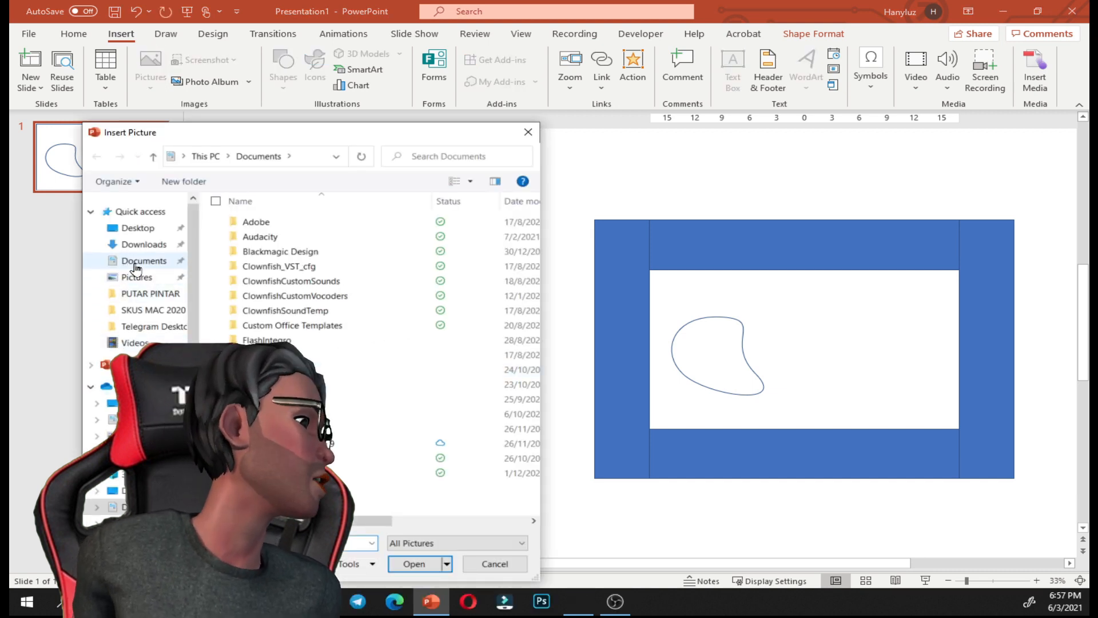
click(144, 245)
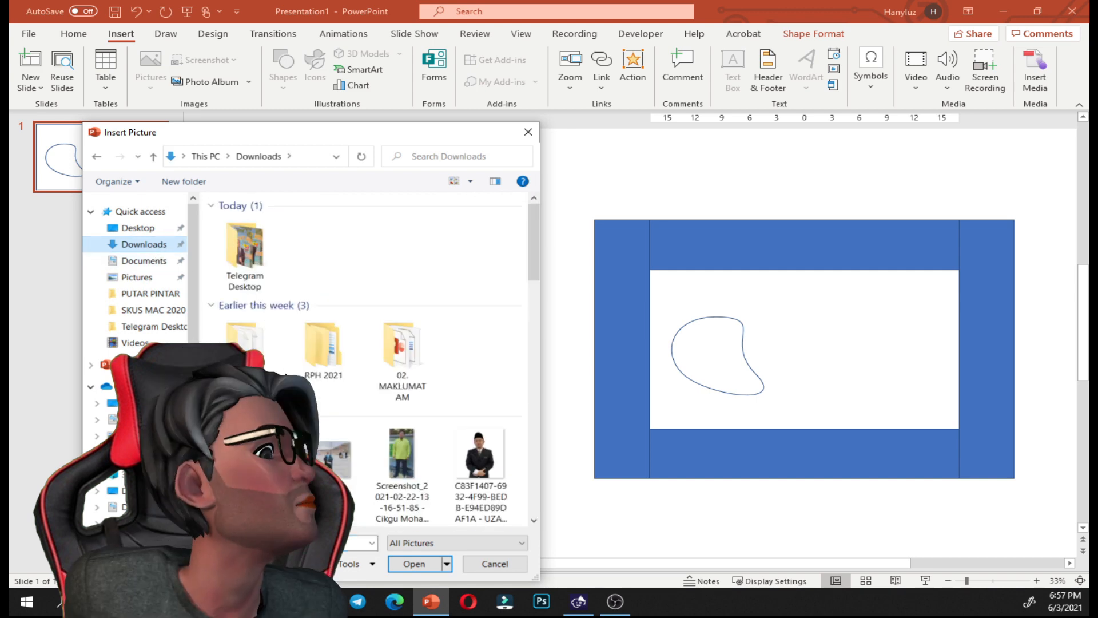
scroll(361, 366, down, 10)
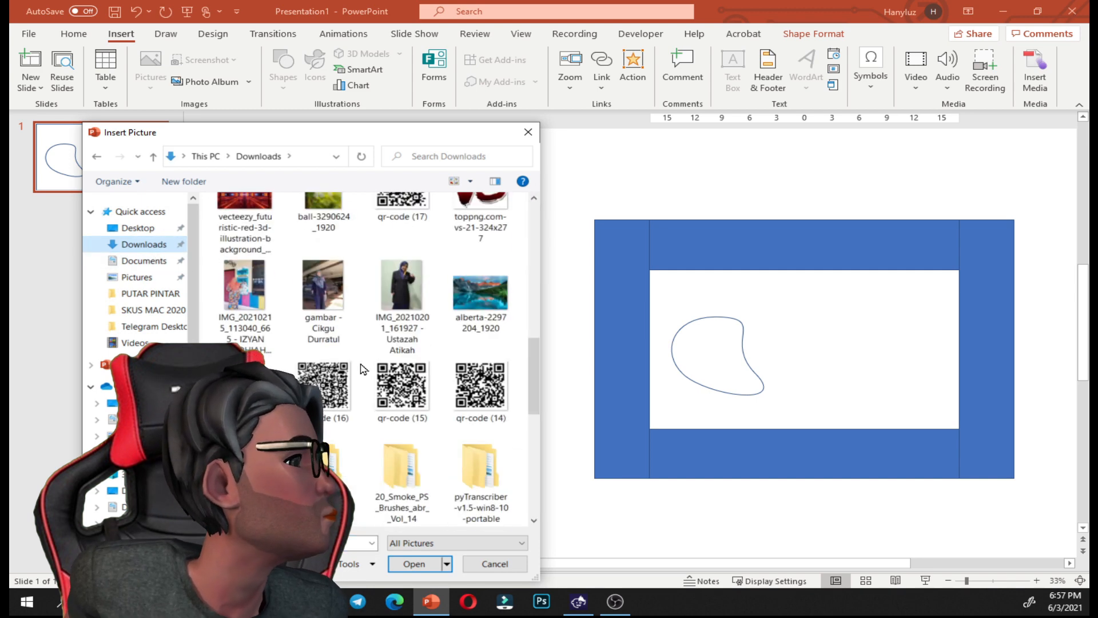
click(245, 279)
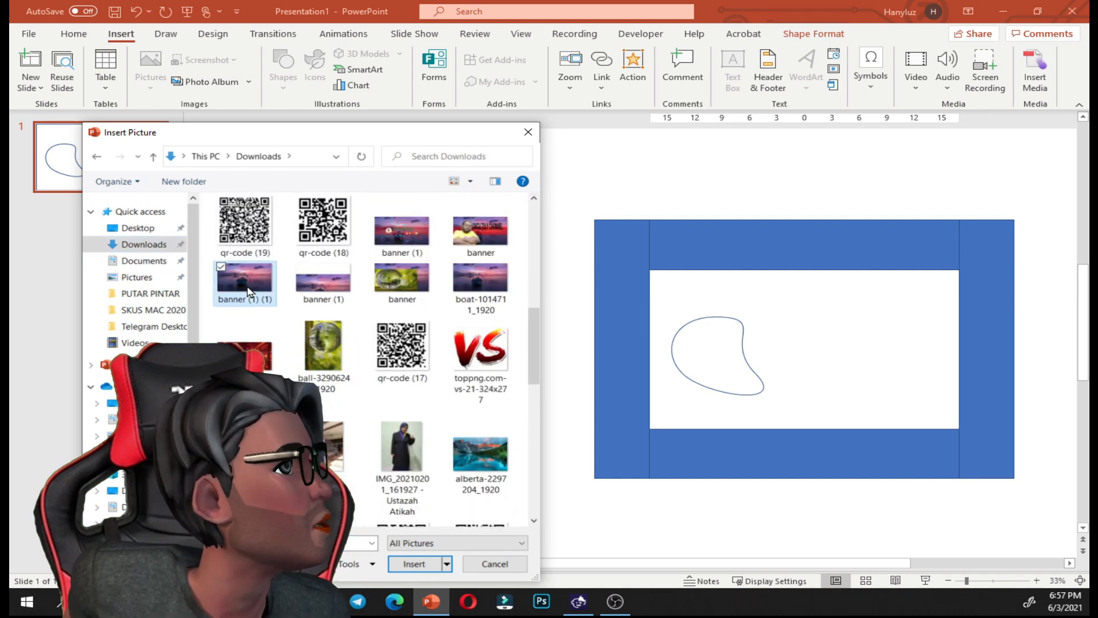
click(429, 566)
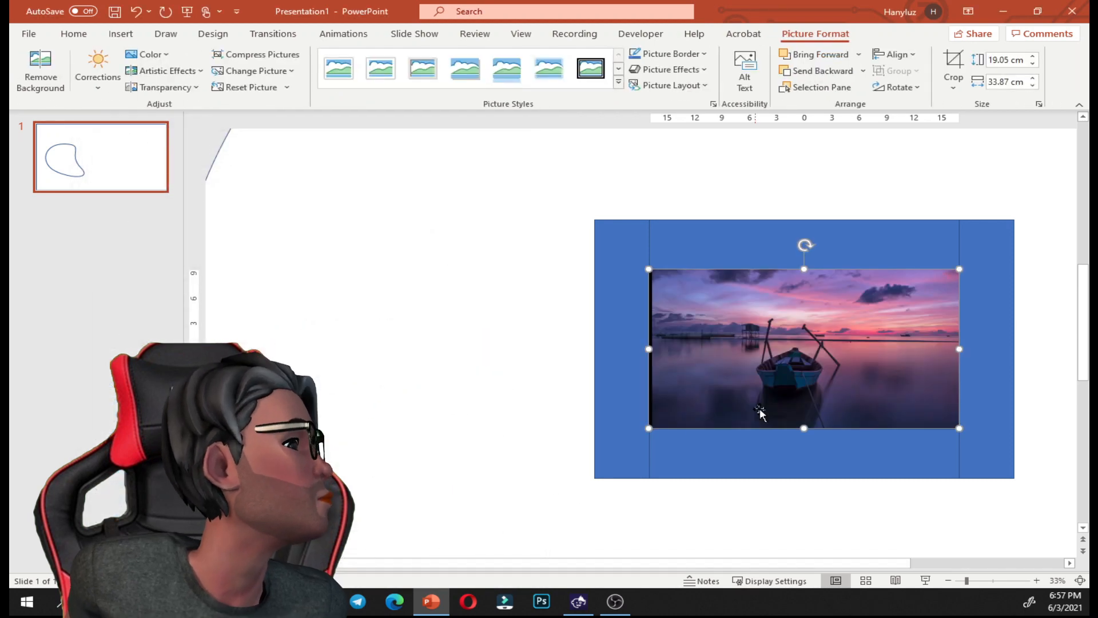
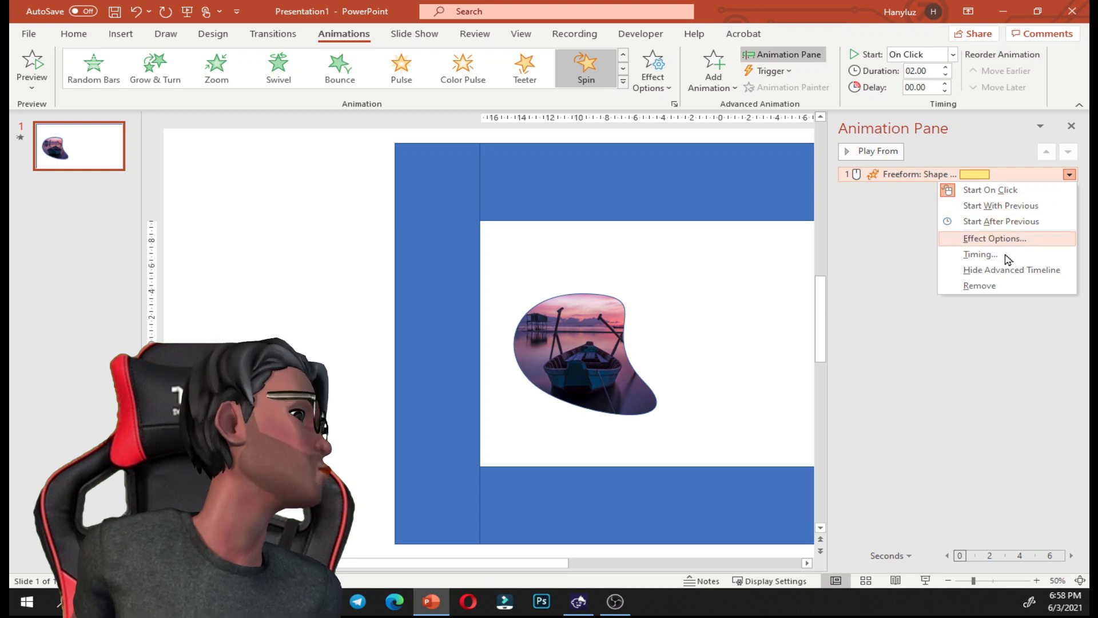
- Set the circle's Spin animation to a duration of 20 seconds (Extremely Slow) and make it start with previous
click(1006, 173)
right_click(1006, 174)
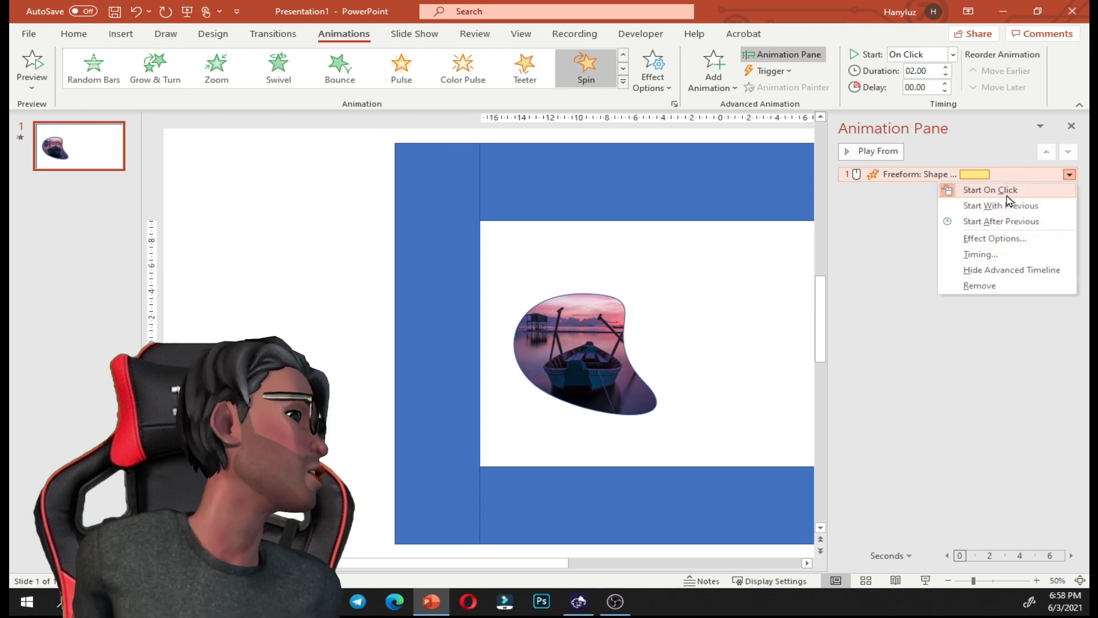
click(946, 251)
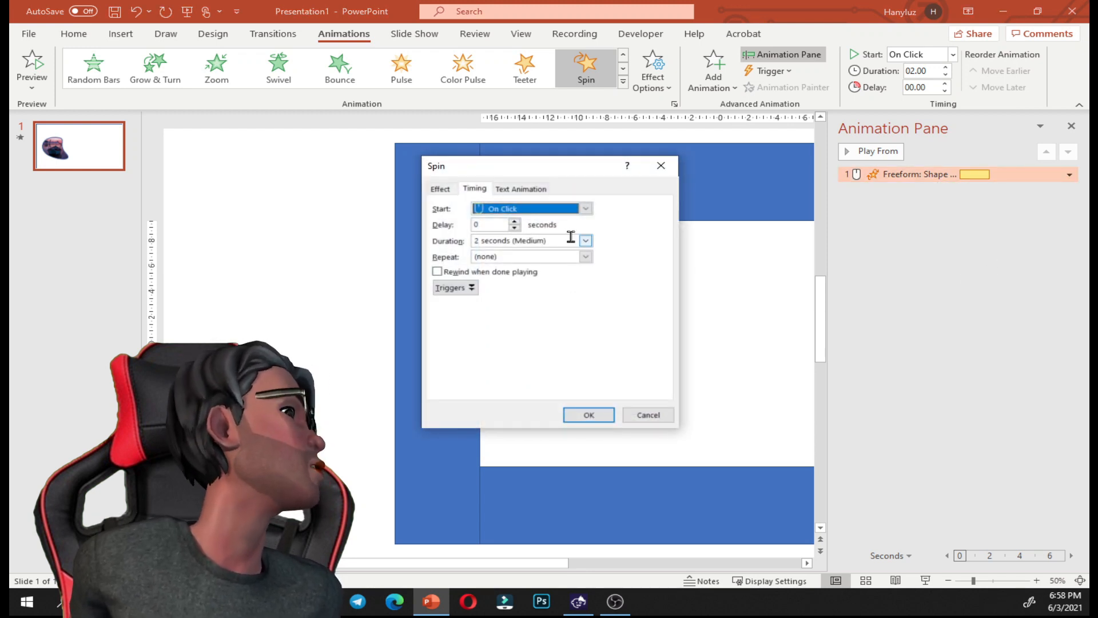
click(585, 241)
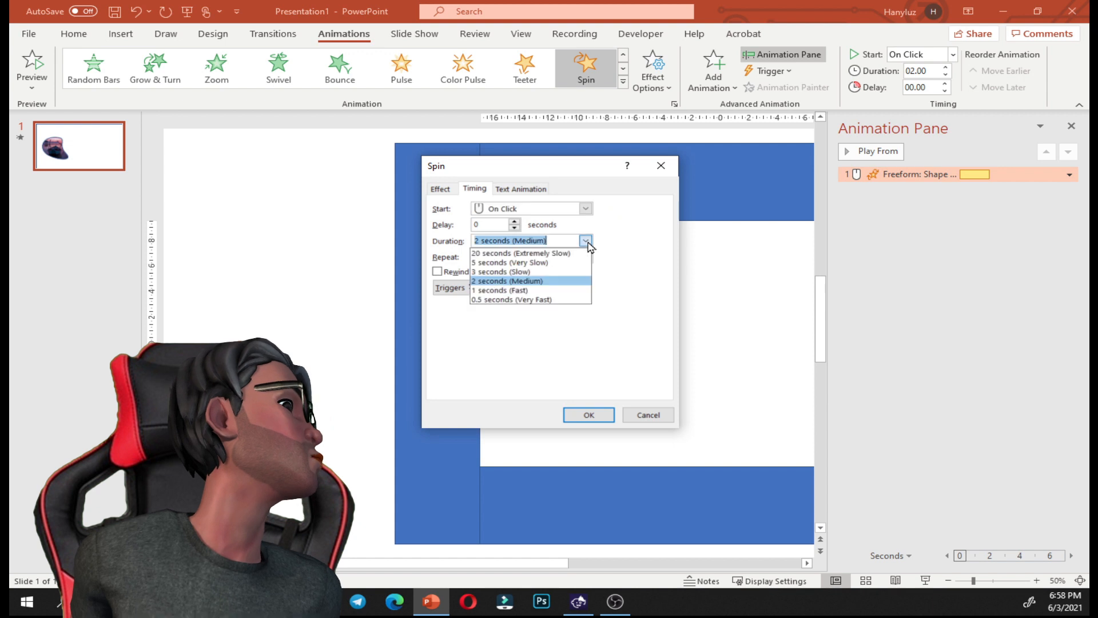
click(558, 251)
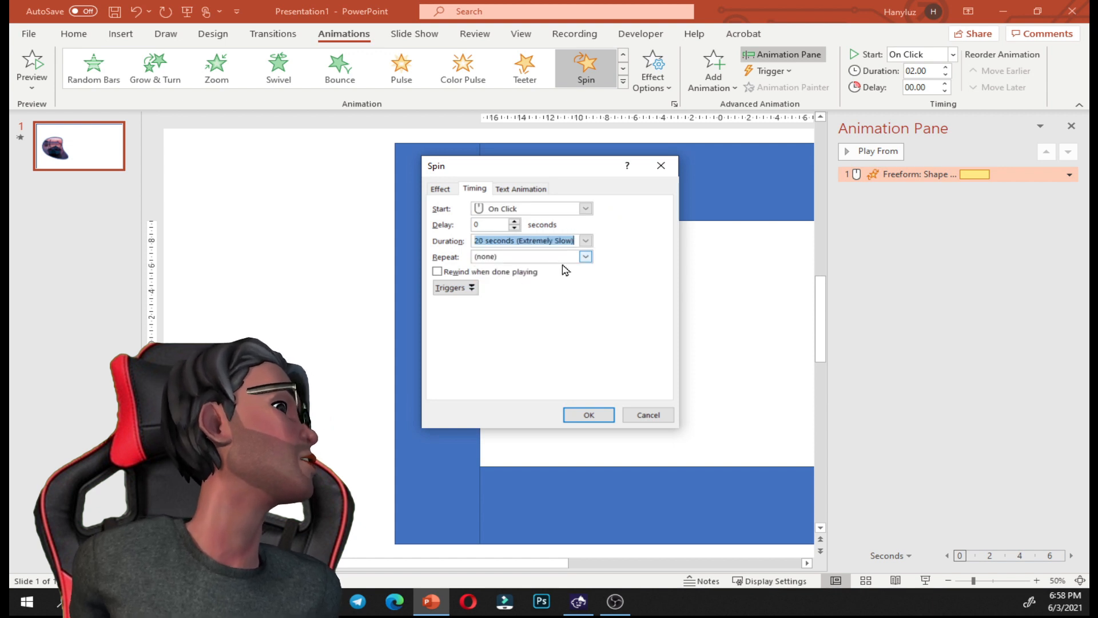
click(586, 420)
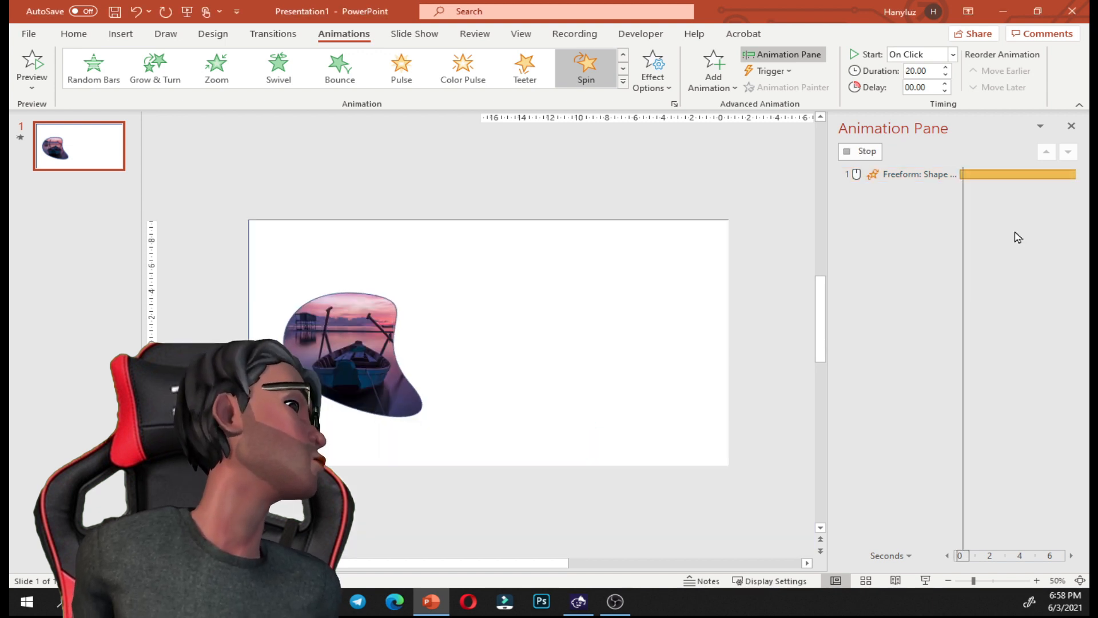
click(1069, 175)
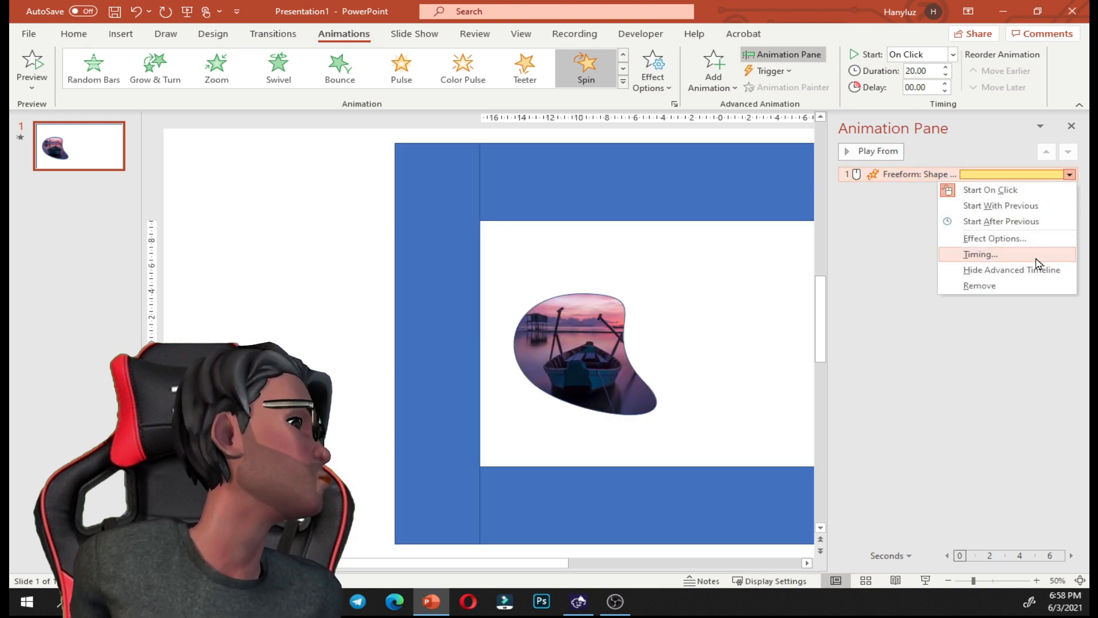
click(1030, 206)
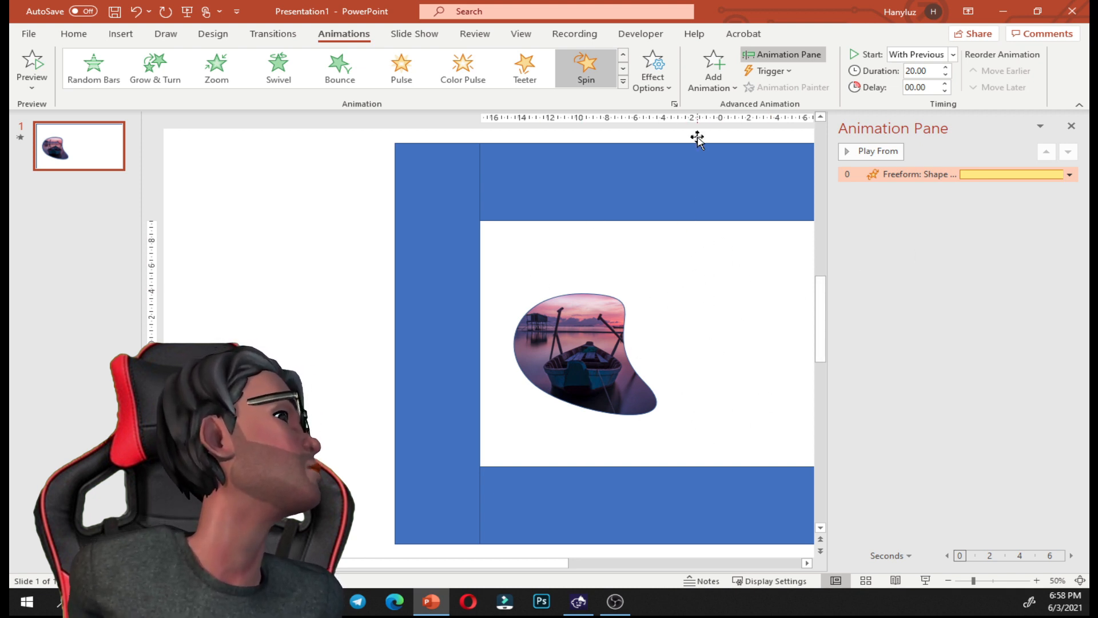
- Add a Grow/Shrink emphasis animation to the same shape with Vertical direction, starting with previous
click(714, 68)
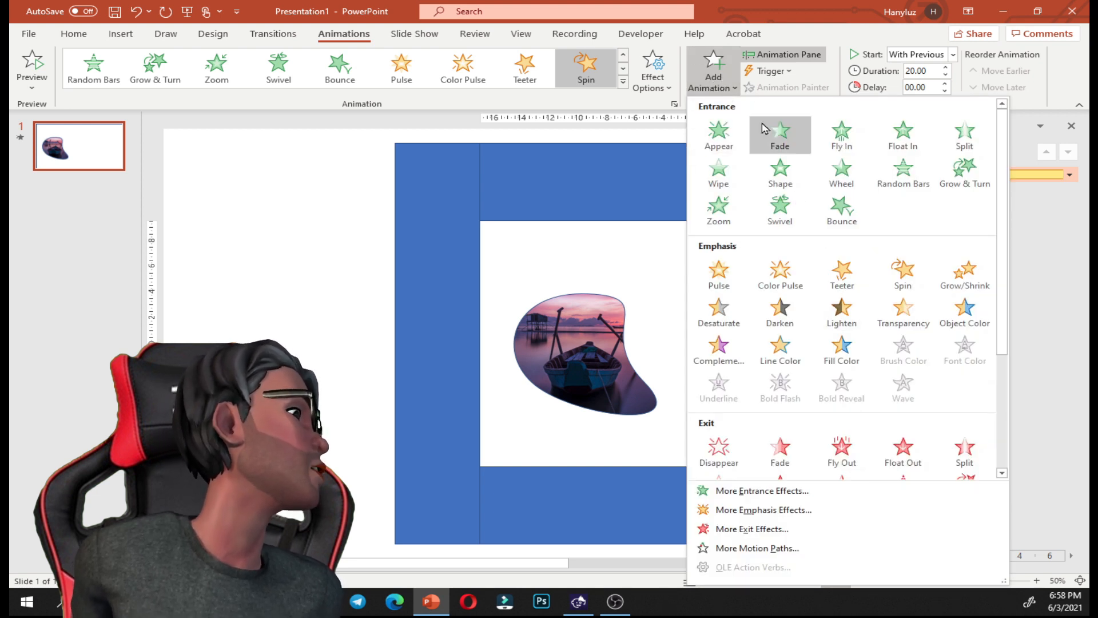
click(972, 276)
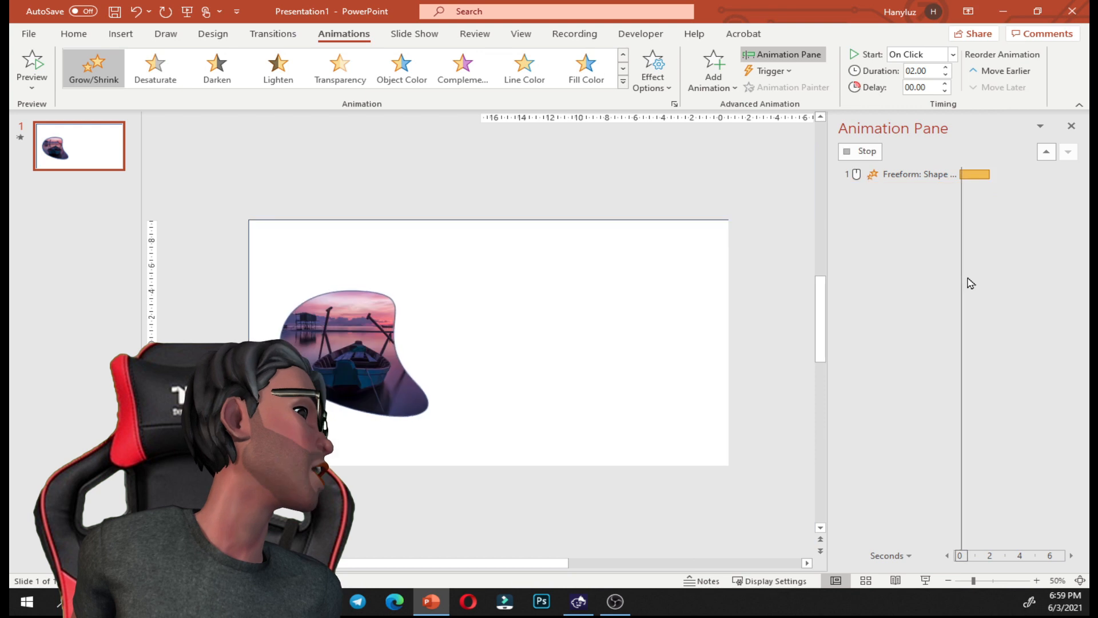
click(658, 90)
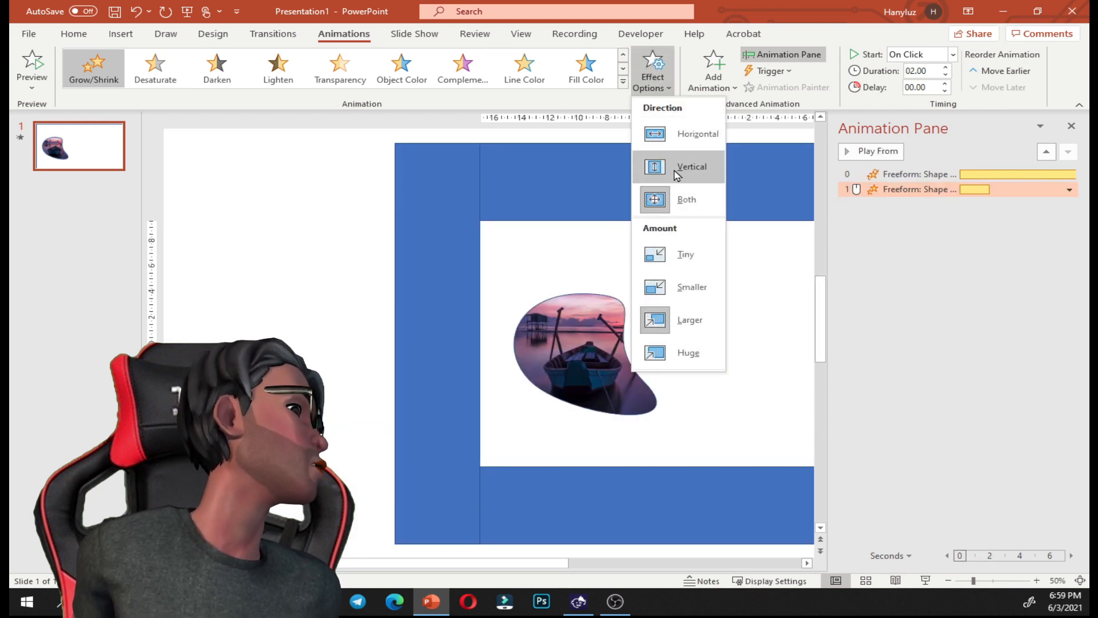
click(676, 171)
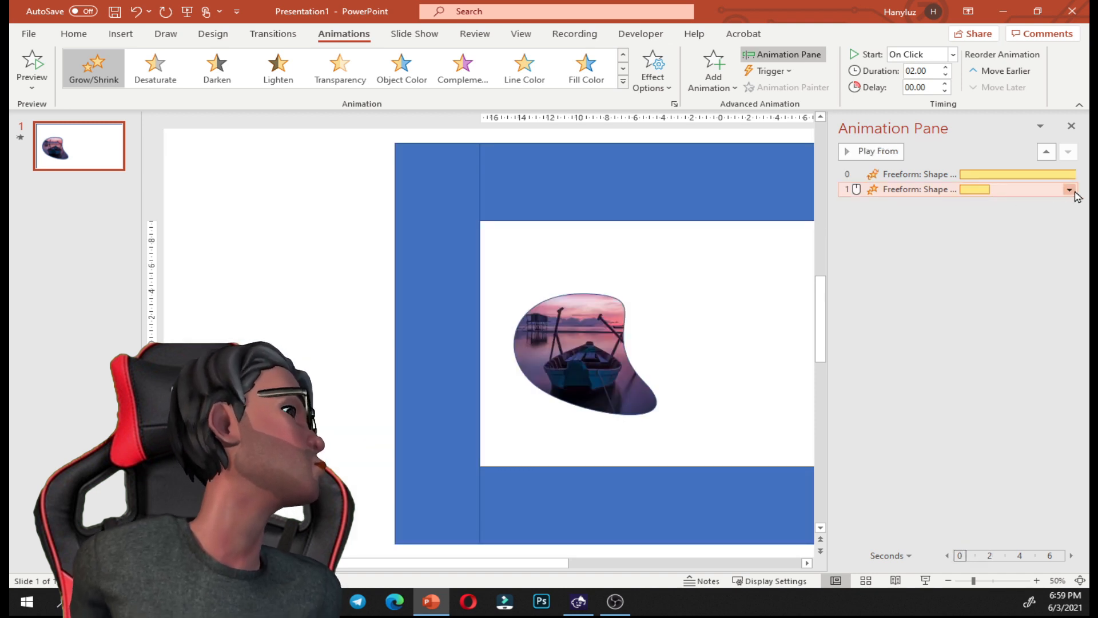
click(1068, 190)
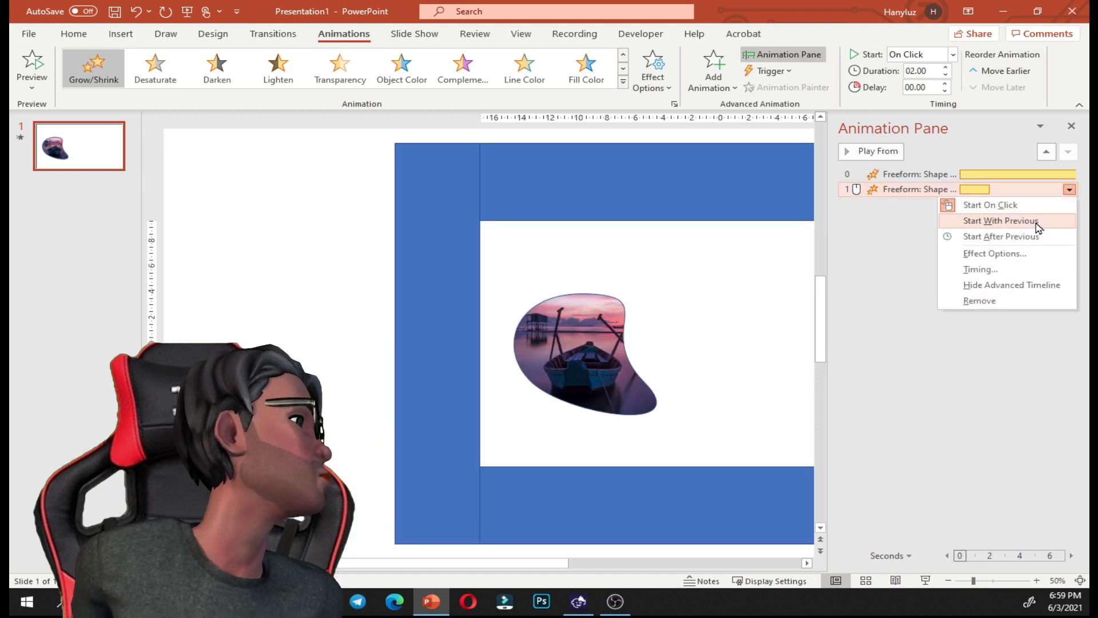
click(1038, 227)
- Give the Grow/Shrink animation a smooth start and a smooth end of 0.5 seconds each, and enable auto-reverse
click(1038, 268)
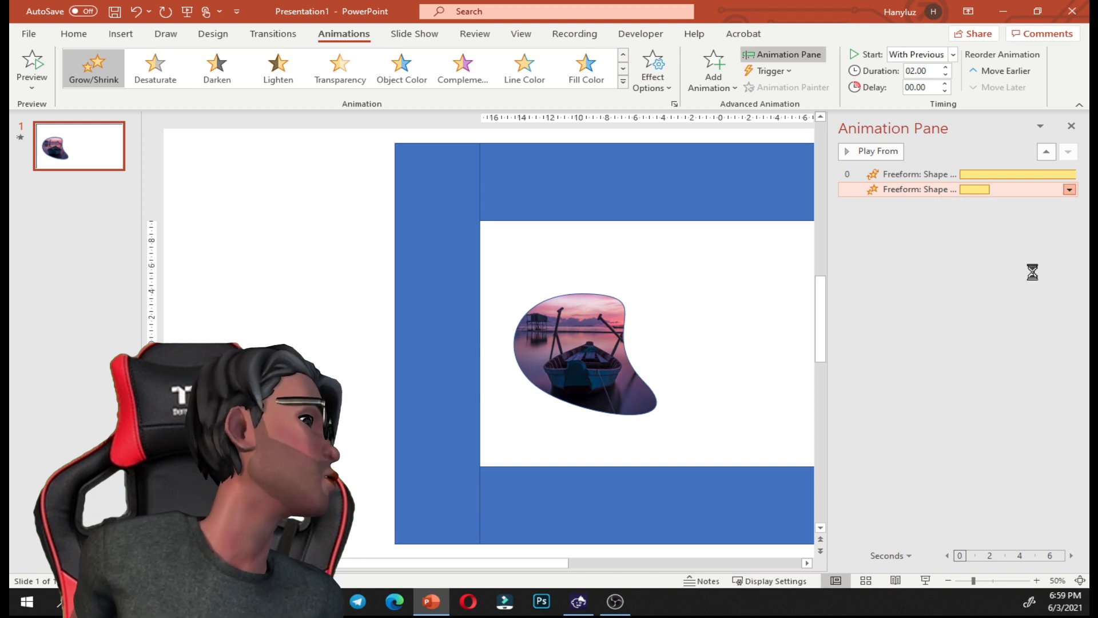
click(441, 189)
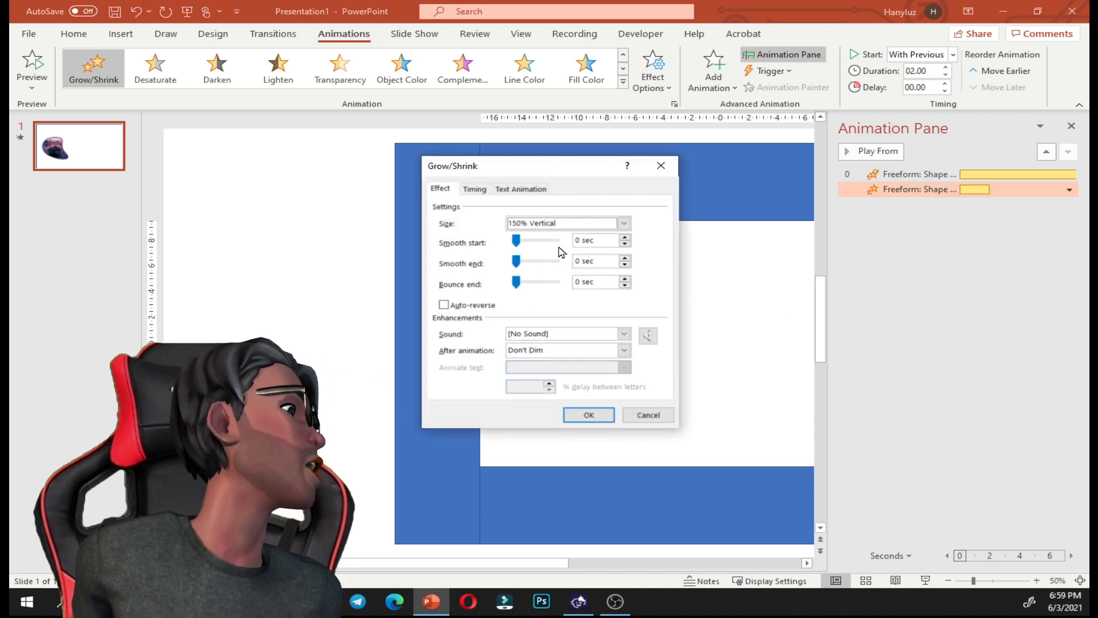
drag(598, 241, 490, 237)
text(0)
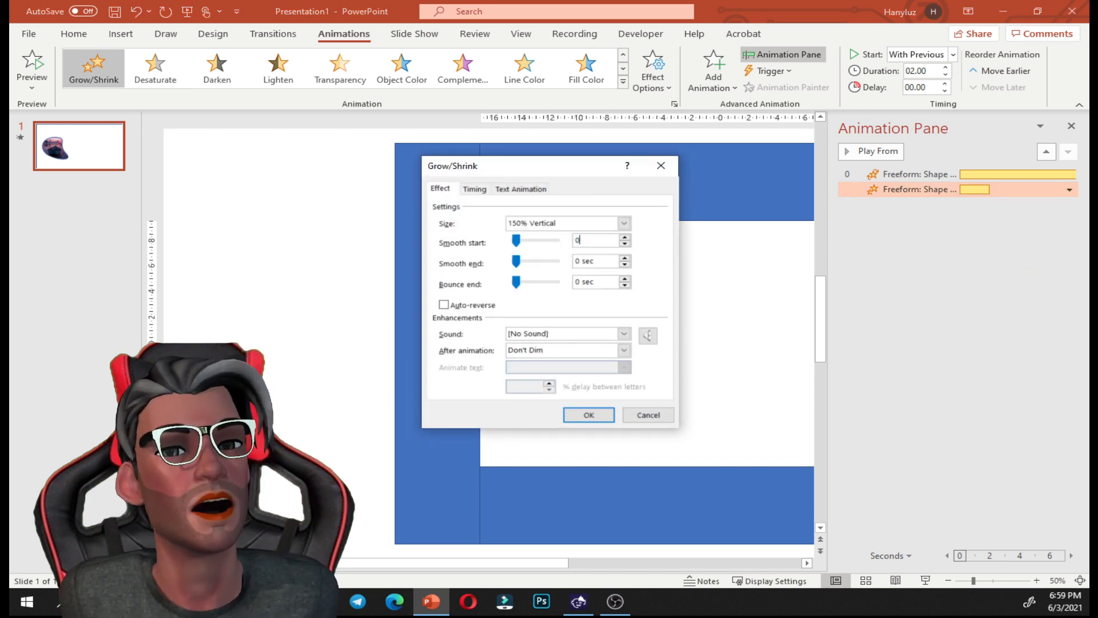
text(.5)
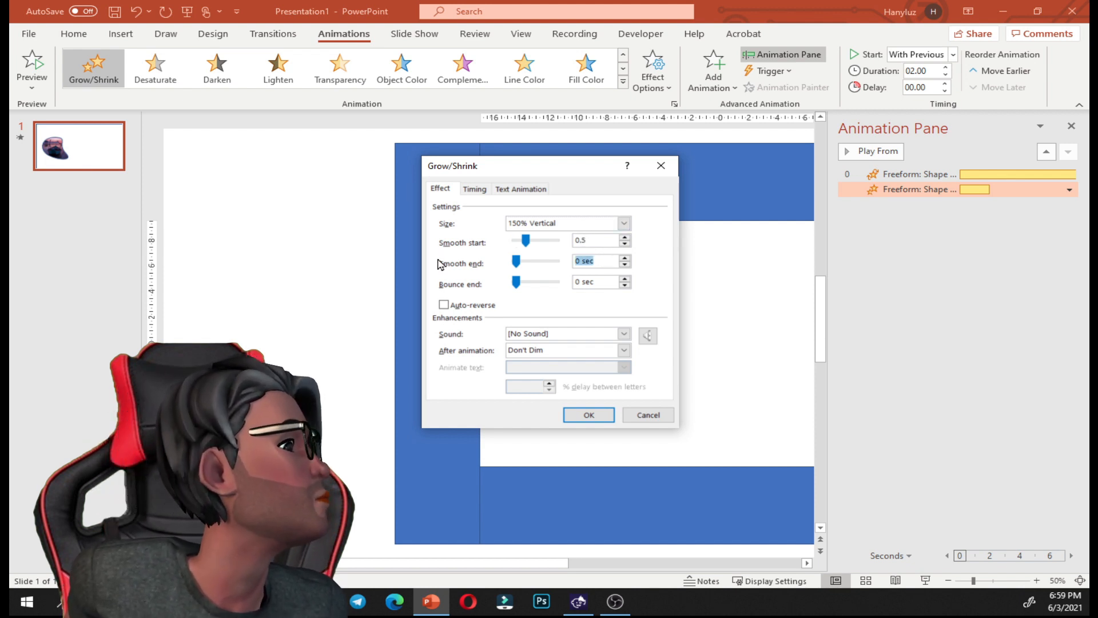
text(0.5)
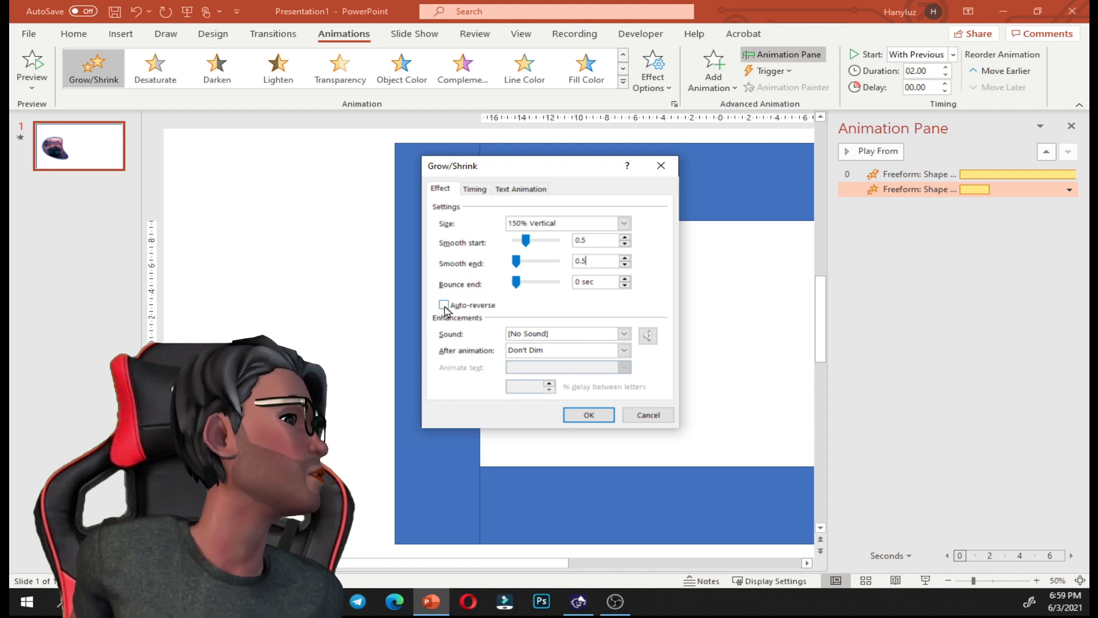
- Make the Grow/Shrink animation repeat until the end of the slide
click(474, 190)
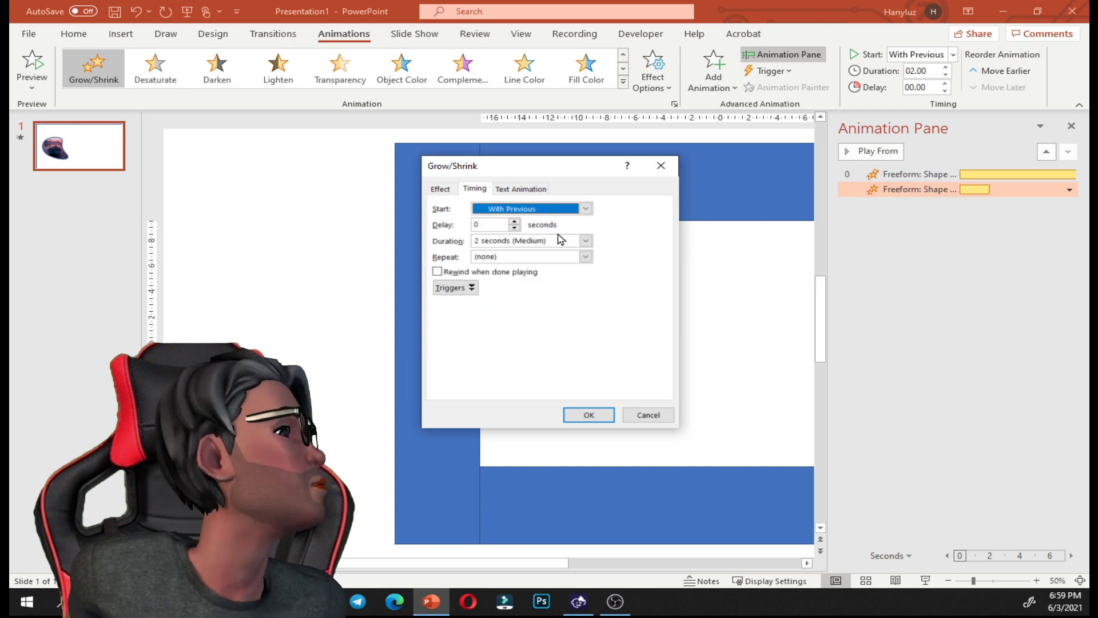
click(578, 259)
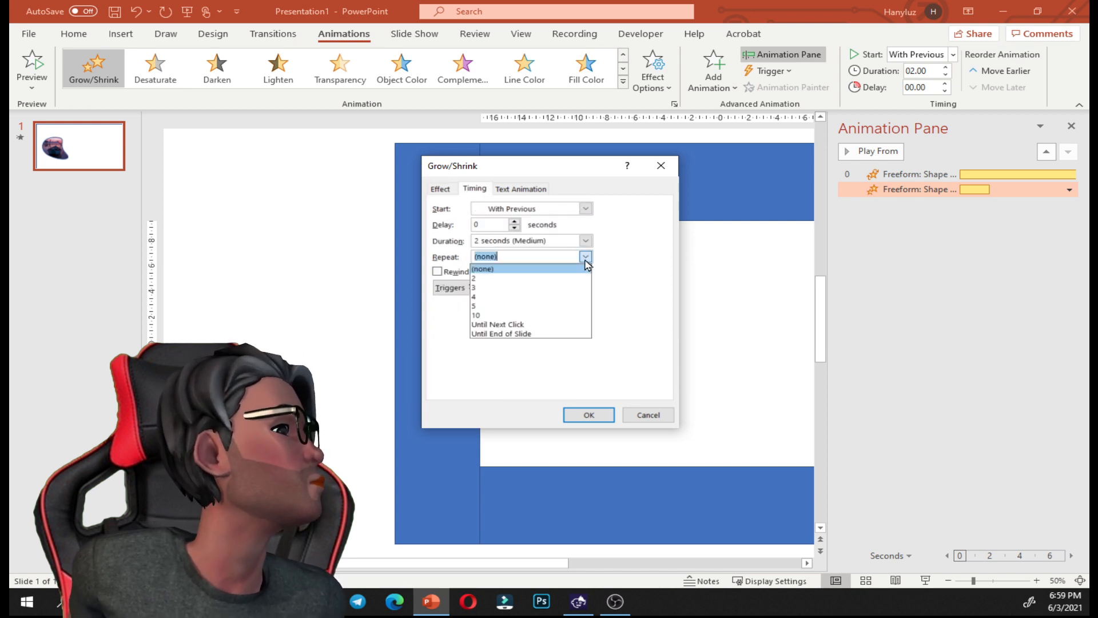
click(555, 334)
click(597, 416)
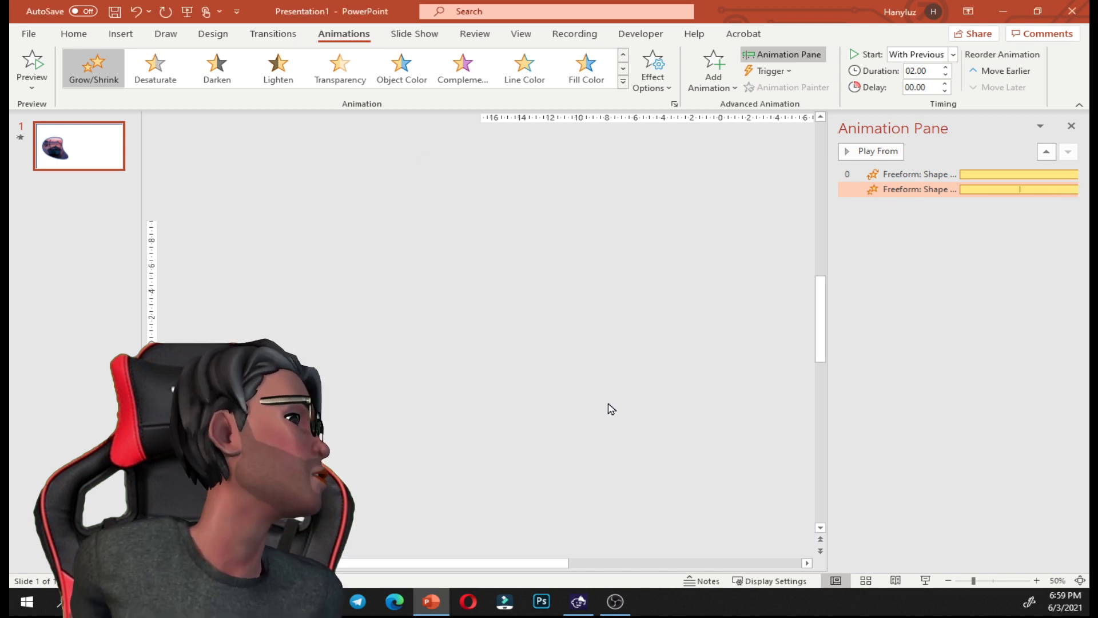
- Make the Spin animation repeat until the end of the slide and preview the slide as a slide show
click(1017, 173)
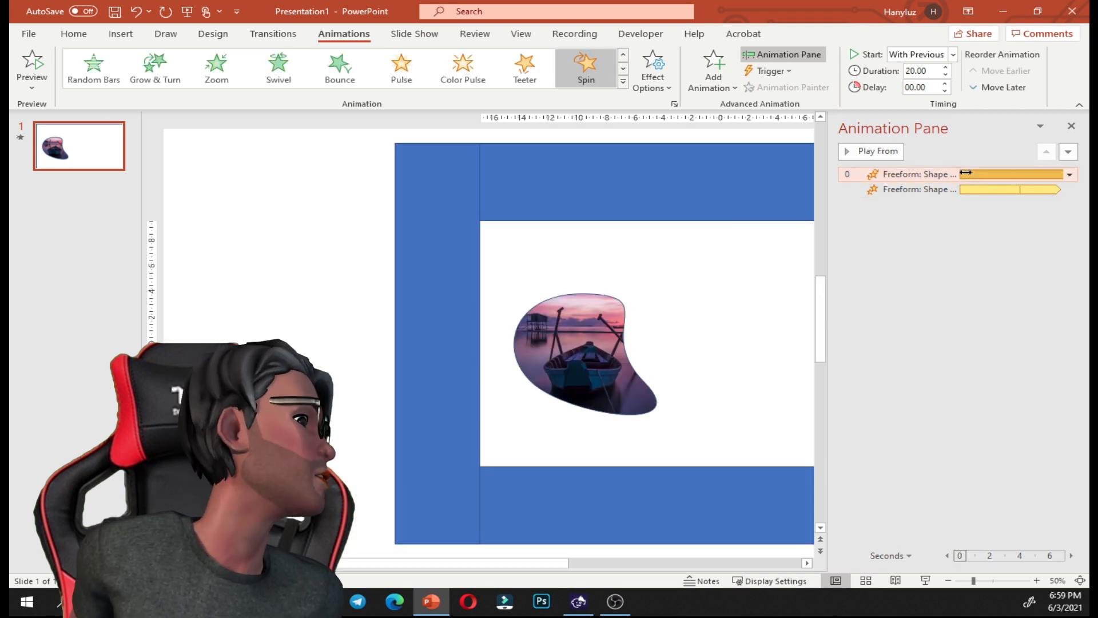
click(1068, 174)
click(986, 254)
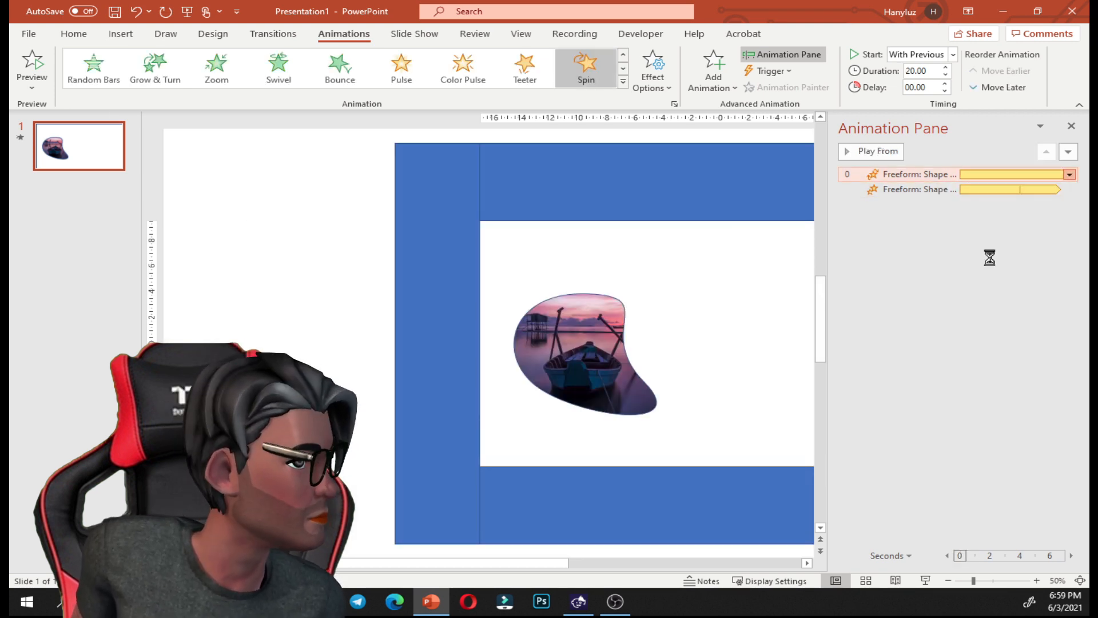
click(586, 257)
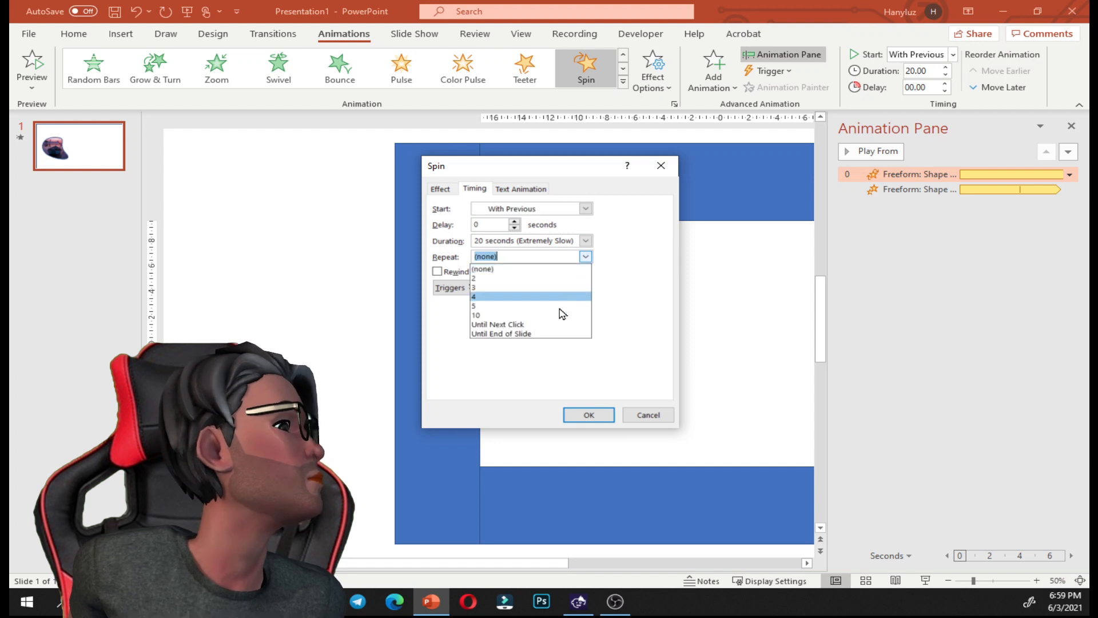
click(551, 334)
click(587, 414)
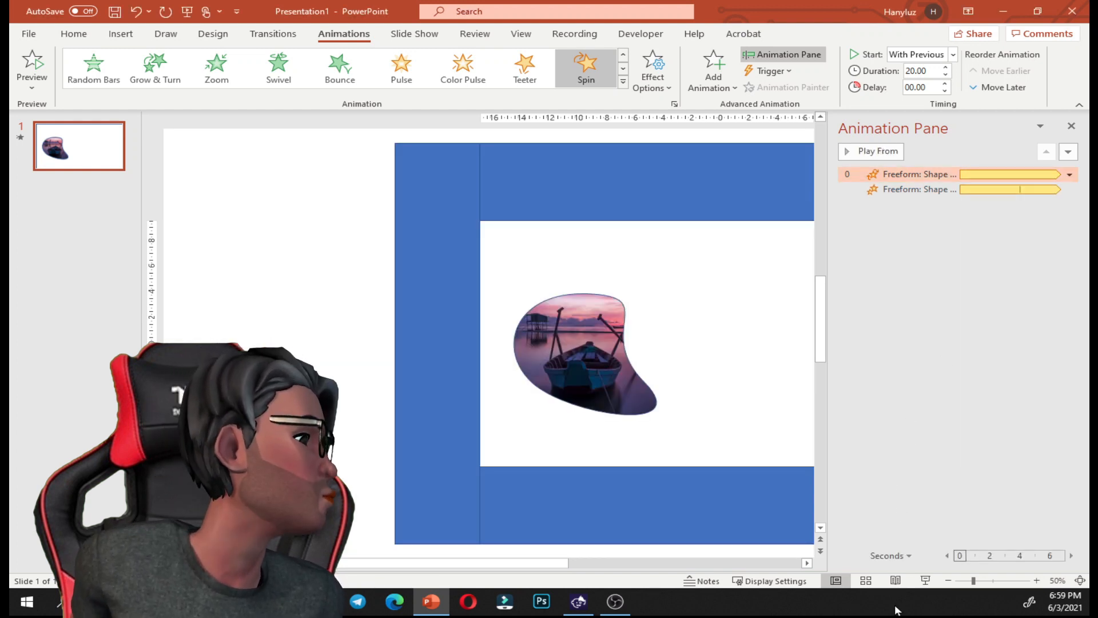
click(926, 581)
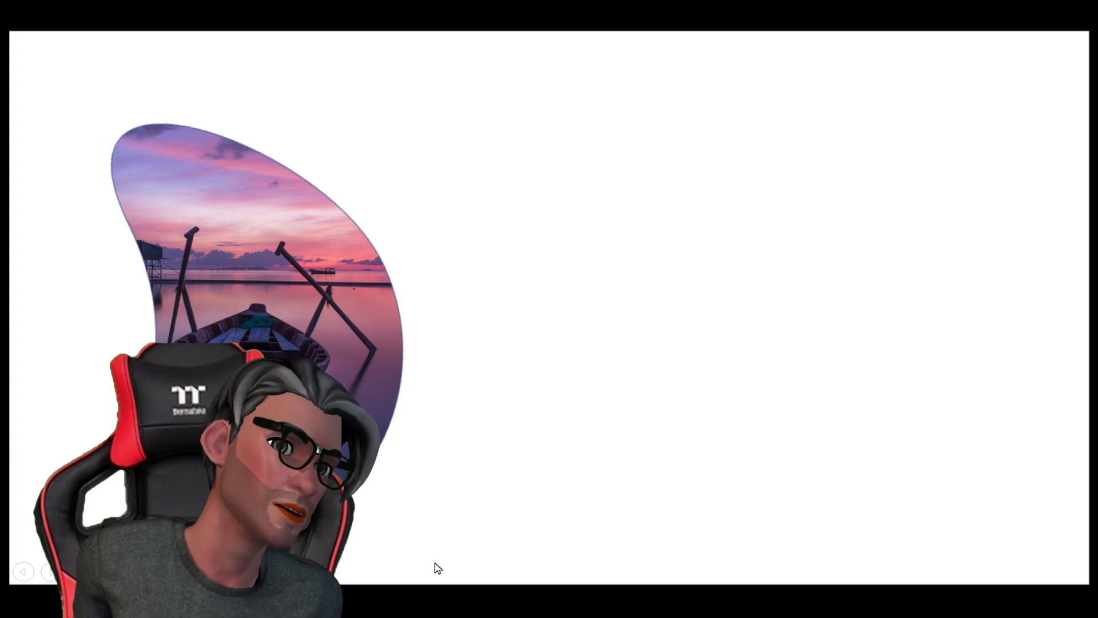
key(Escape)
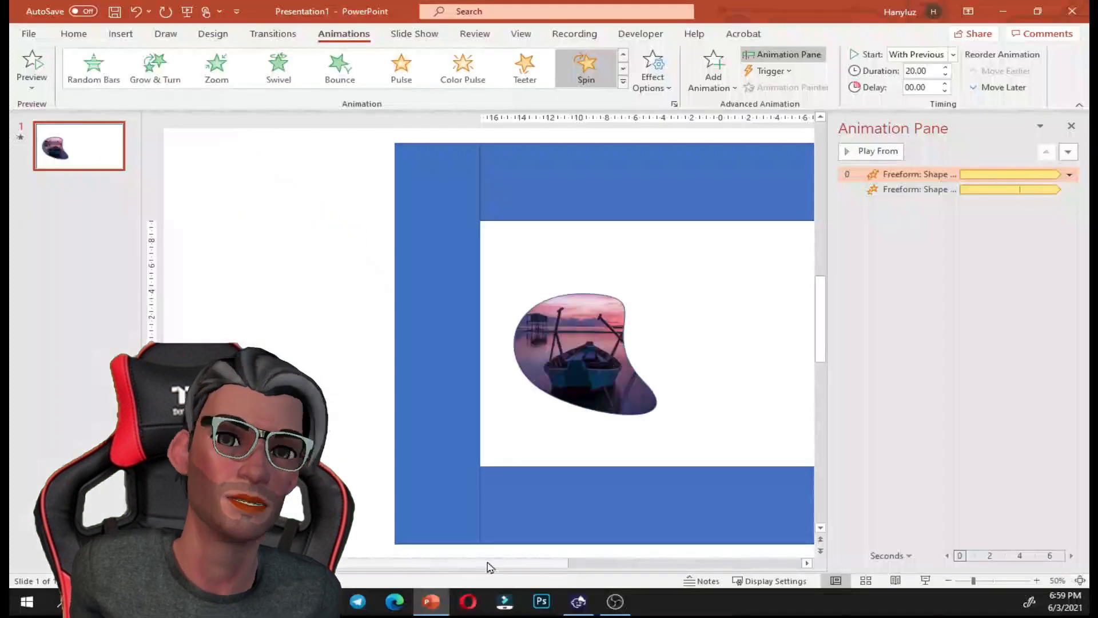
- Enlarge the boat picture behind the cutout, shift it slightly up and outward, and preview the slide show
click(600, 377)
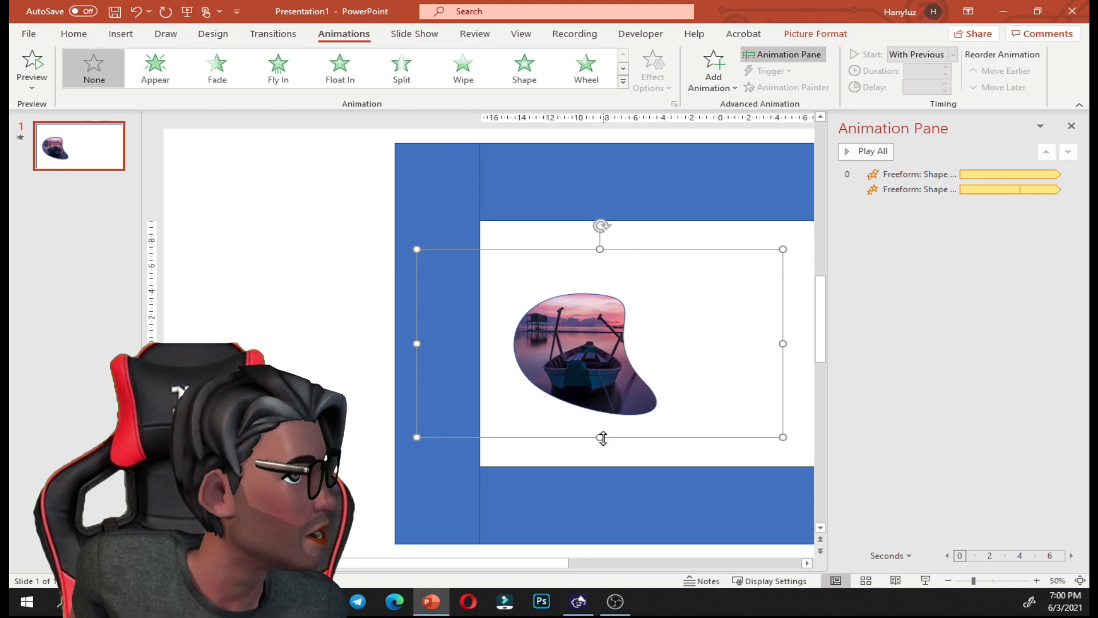
scroll(749, 485, down, 2)
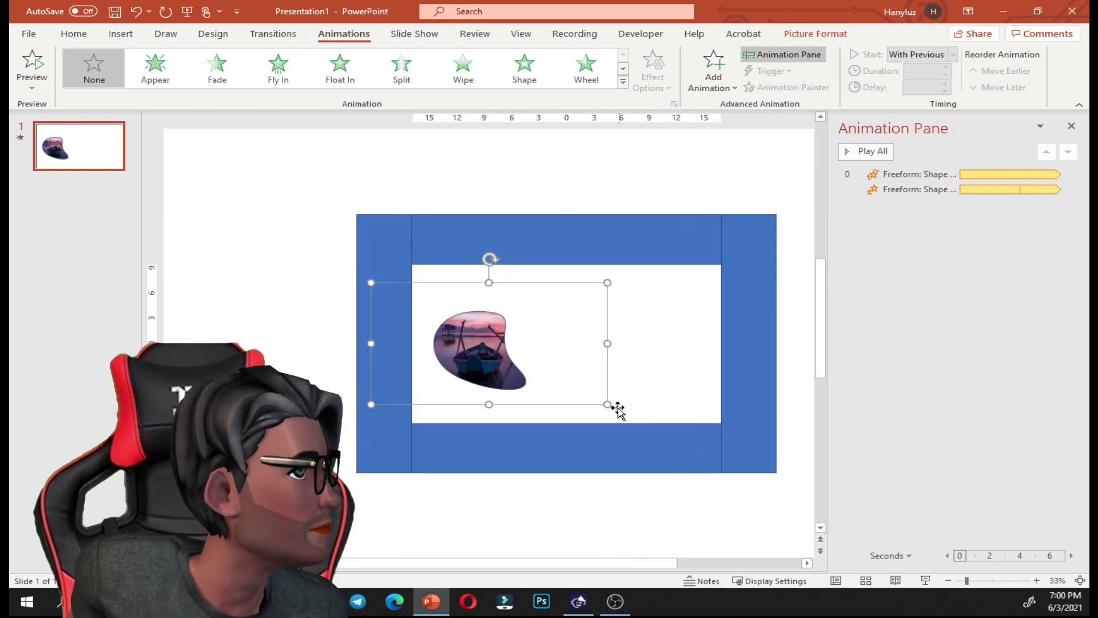
drag(610, 405, 642, 423)
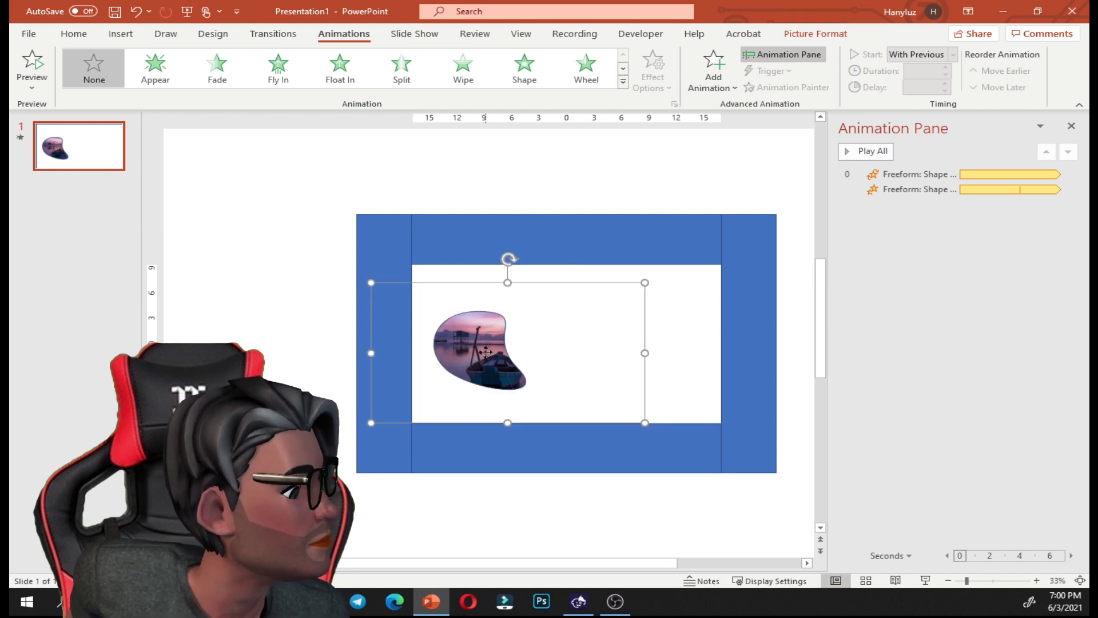
drag(487, 353, 481, 343)
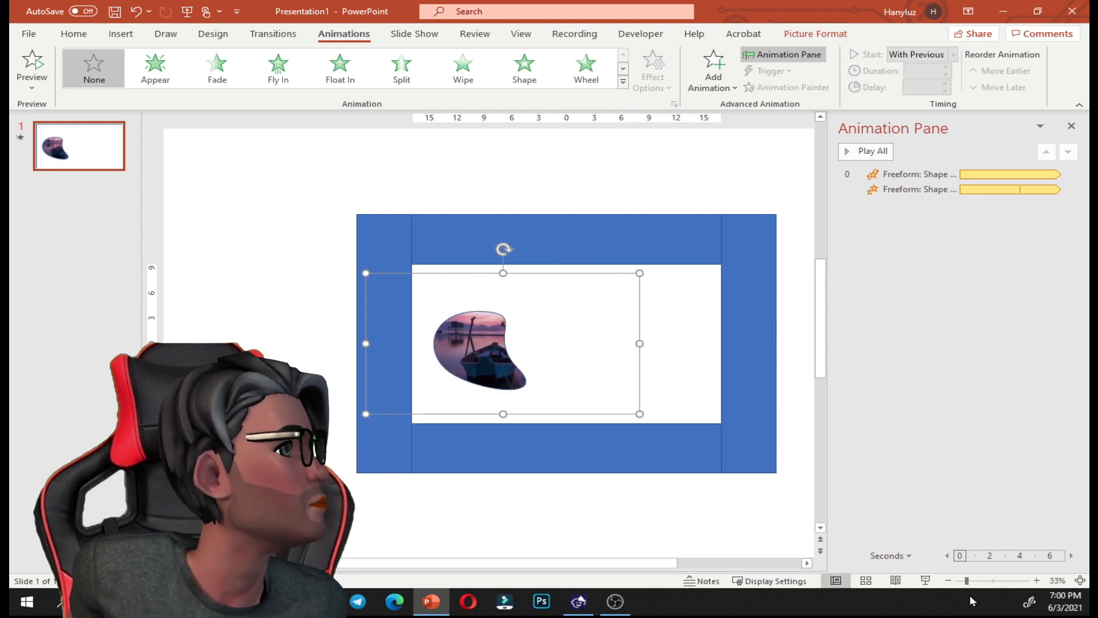
click(926, 583)
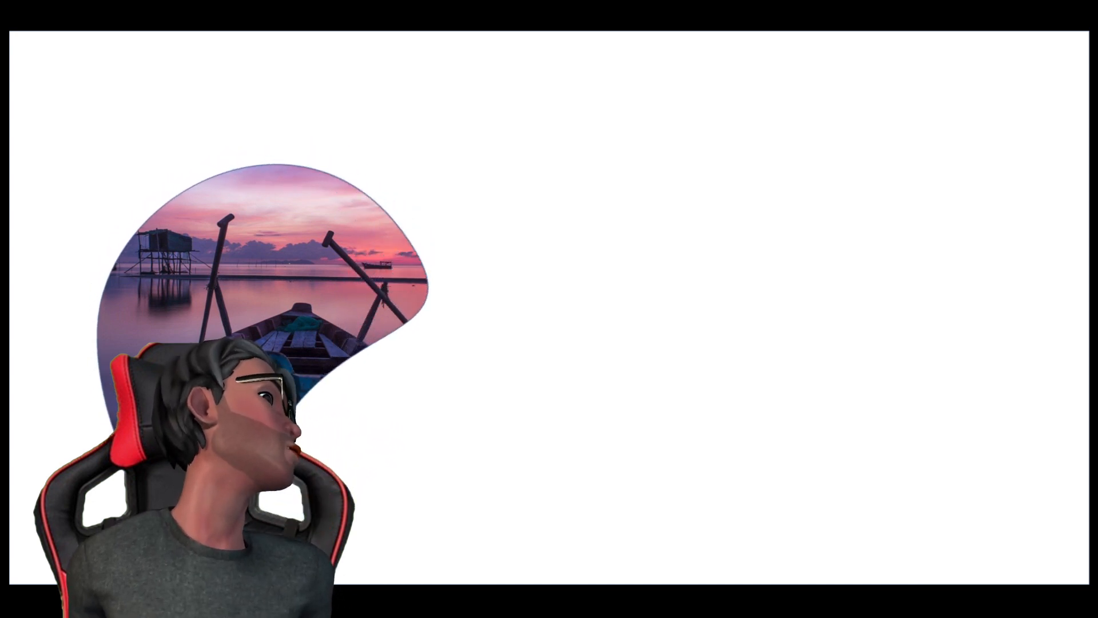
key(Escape)
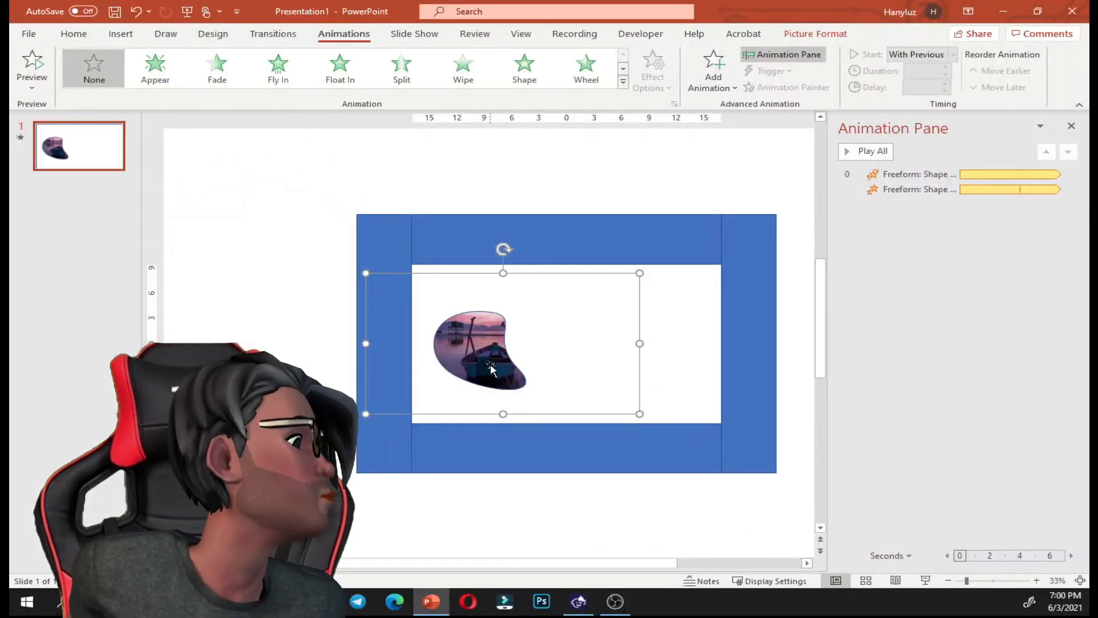
- Enlarge the boat picture a little further from its lower inner corner and play the slide show again
drag(489, 364, 490, 364)
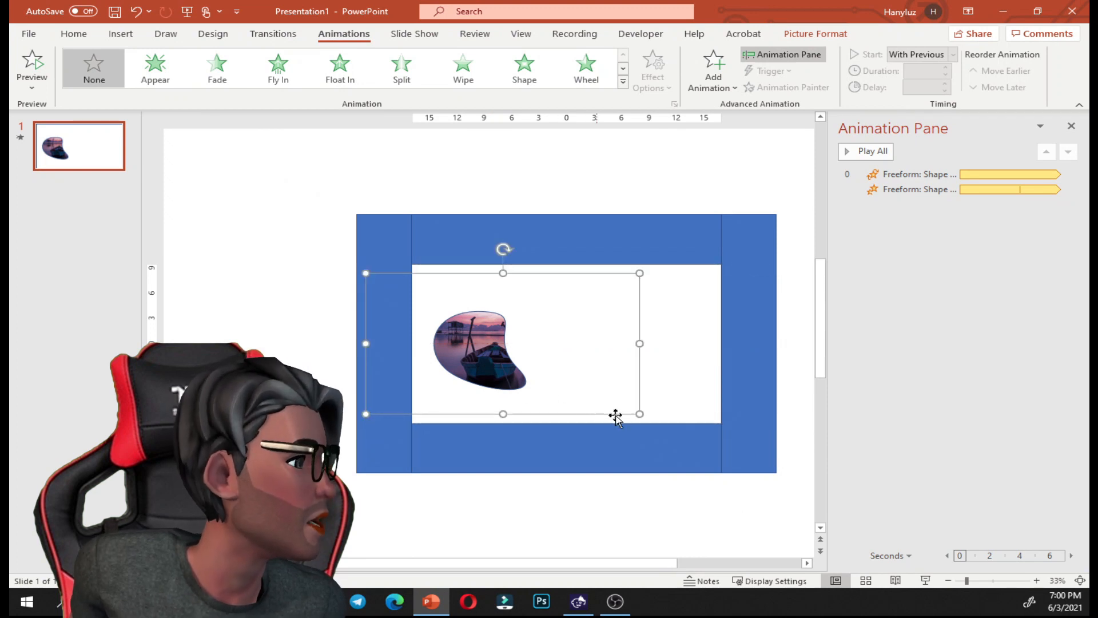
drag(639, 413, 655, 421)
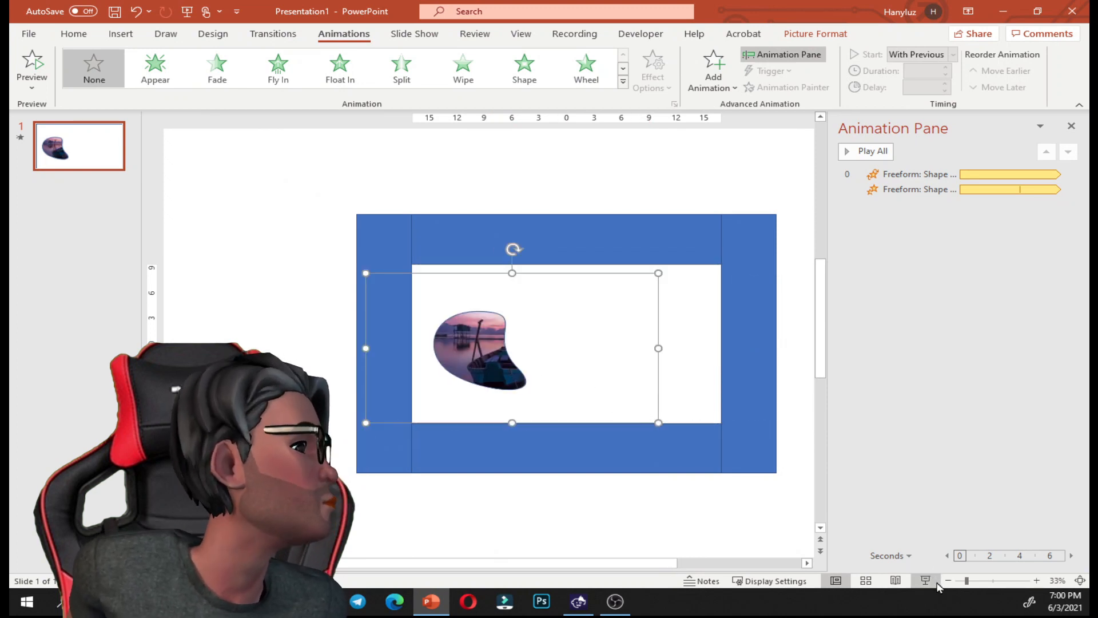
click(928, 581)
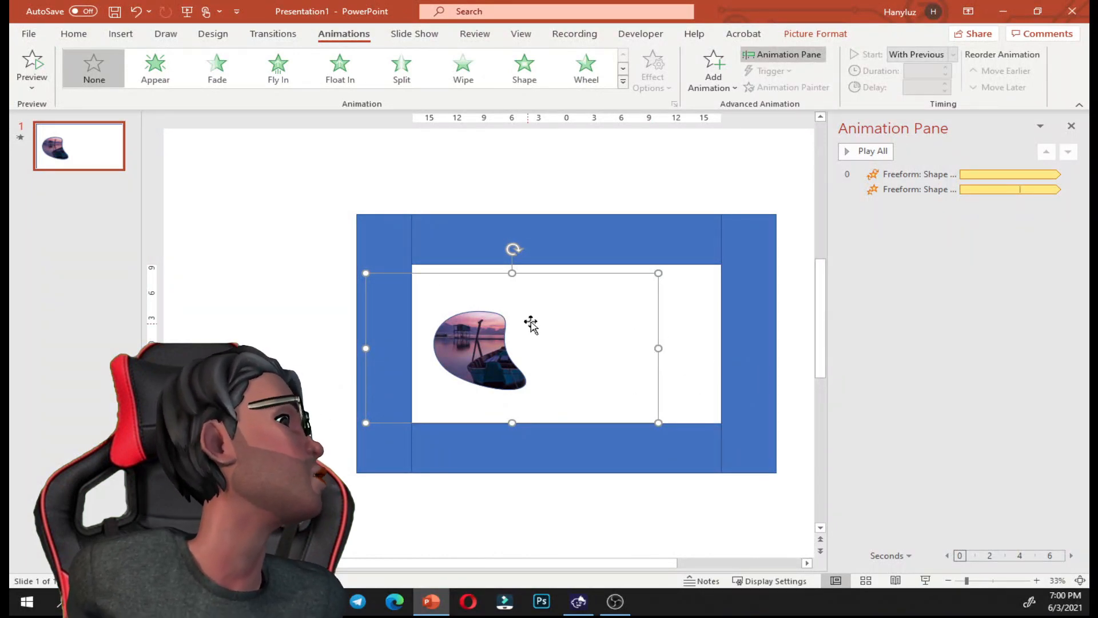
- Insert a text box reading TITLE in the empty area beside the picture cutout and set its font to Arial Black
click(121, 34)
click(732, 68)
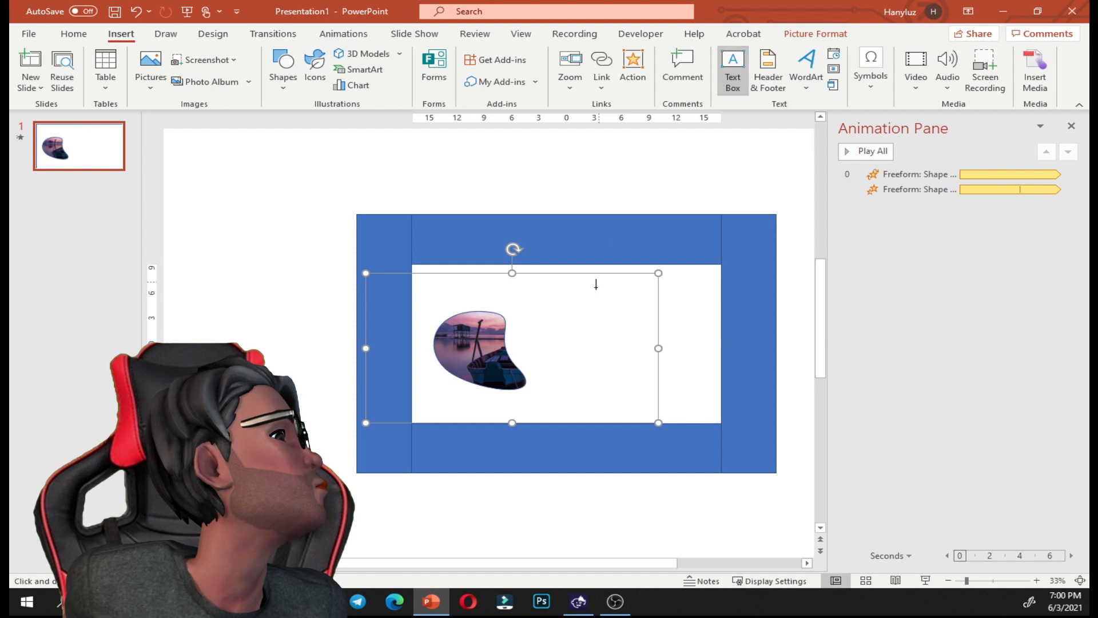
drag(565, 312, 687, 364)
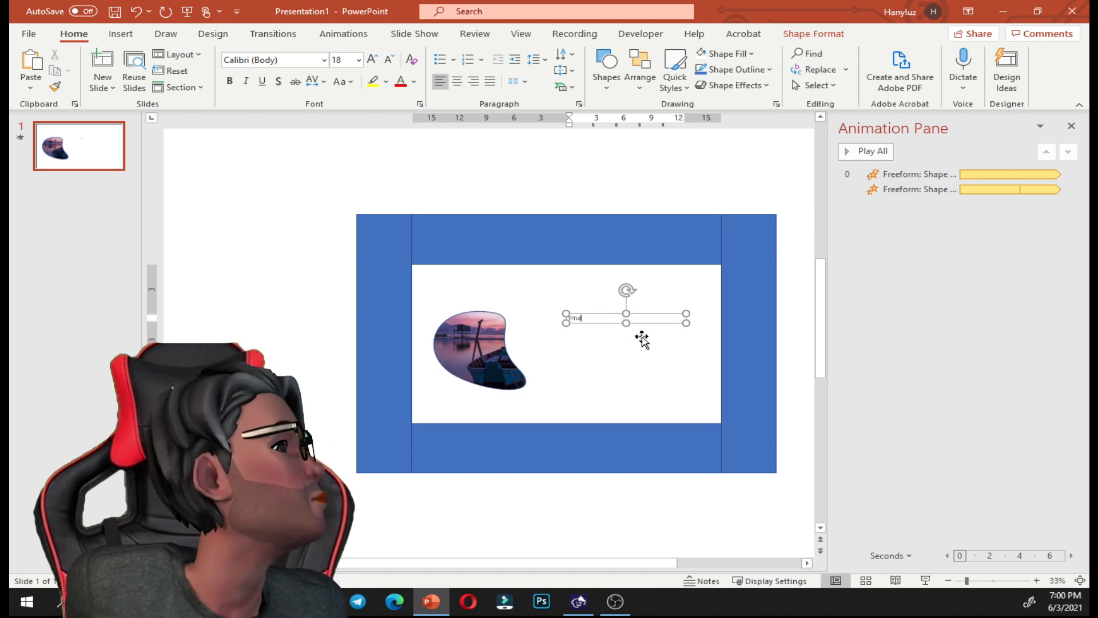
key(ctrl+a)
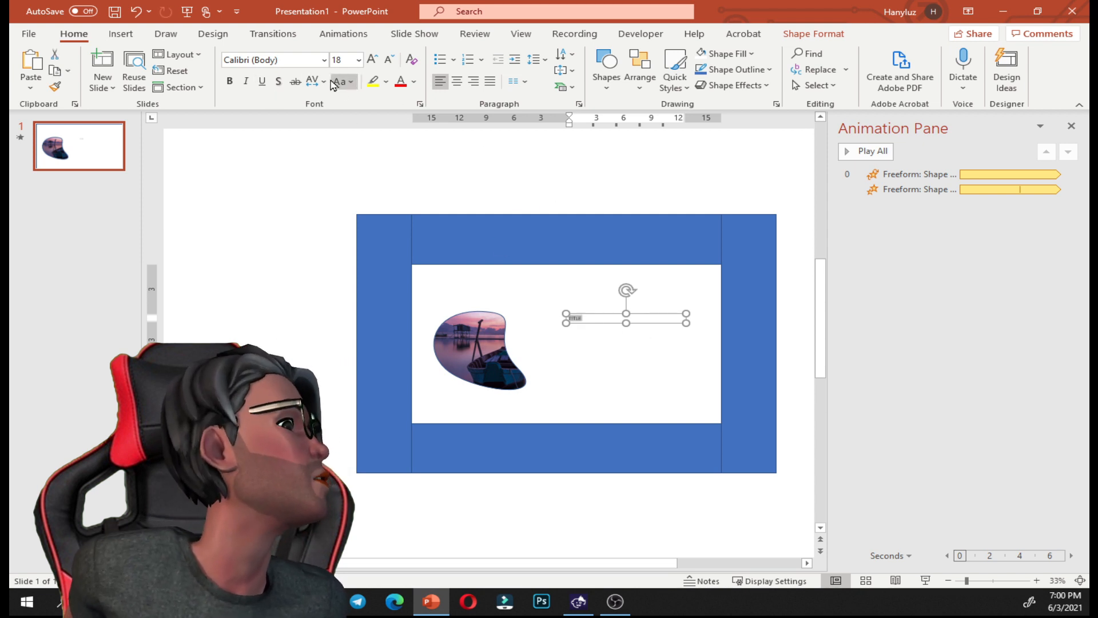
click(324, 59)
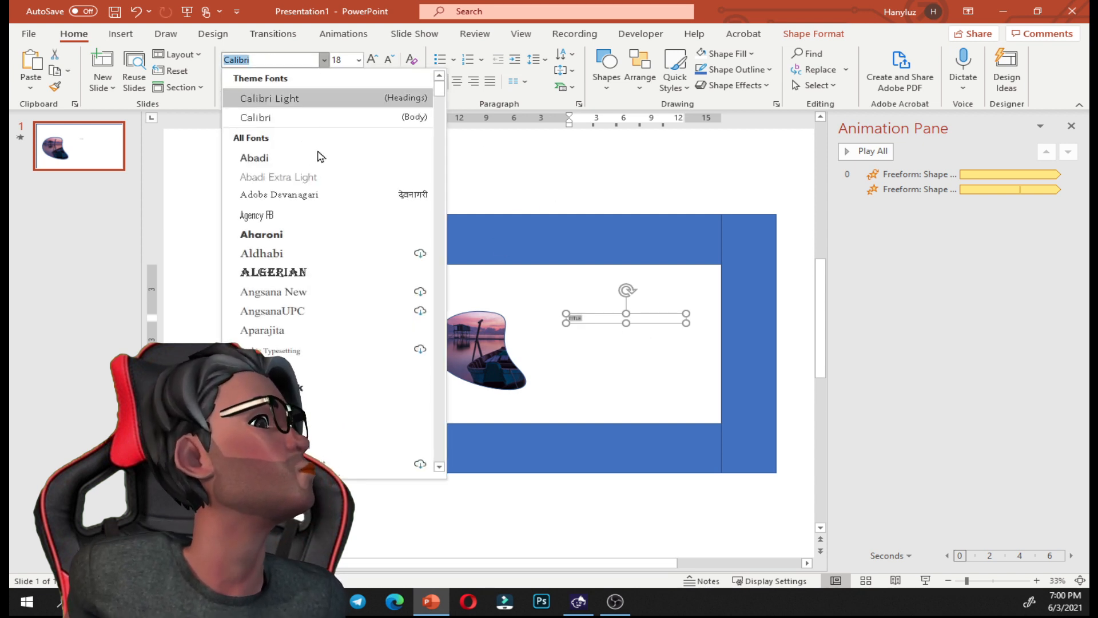
click(338, 382)
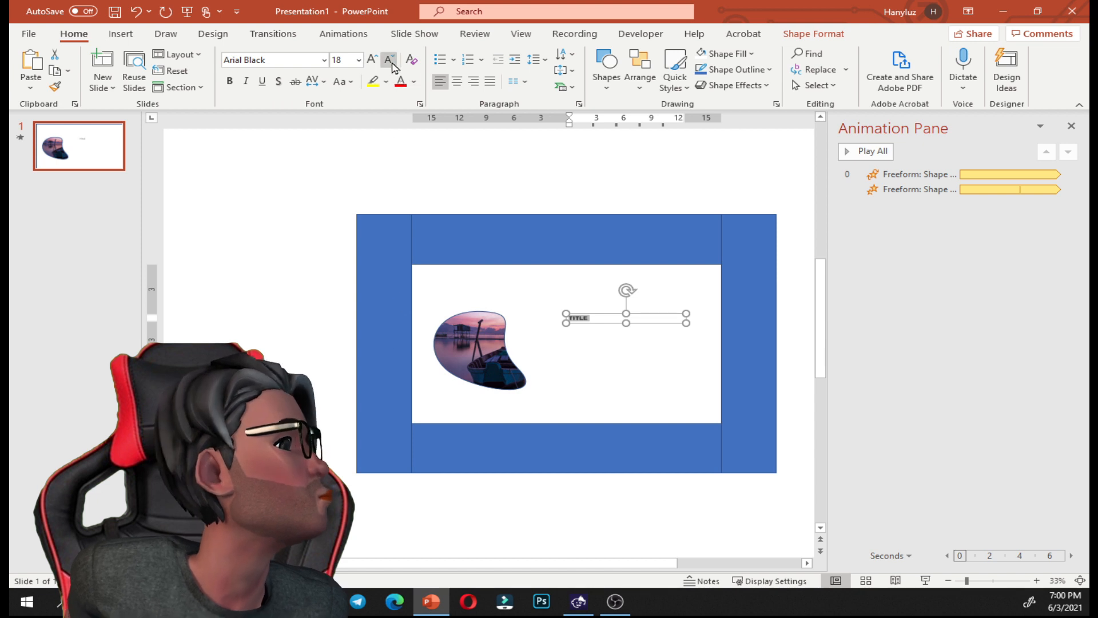
- Enlarge the TITLE text to 66 pt and move its text box slightly higher on the slide
click(372, 59)
click(373, 59)
click(372, 59)
click(372, 59)
click(372, 59)
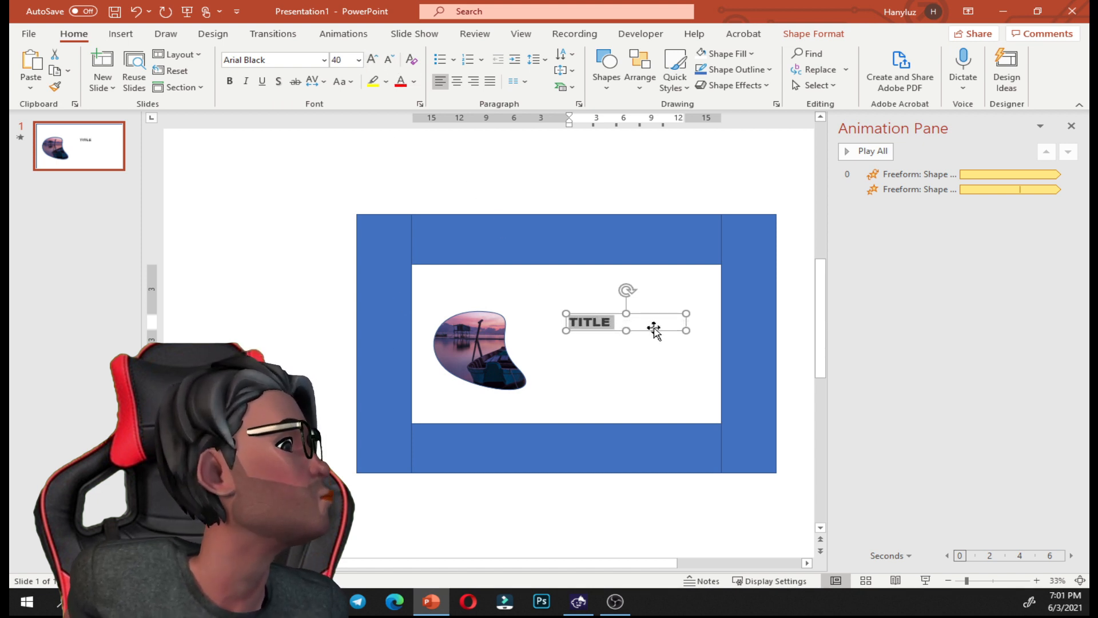
click(372, 59)
click(372, 60)
click(372, 59)
click(372, 60)
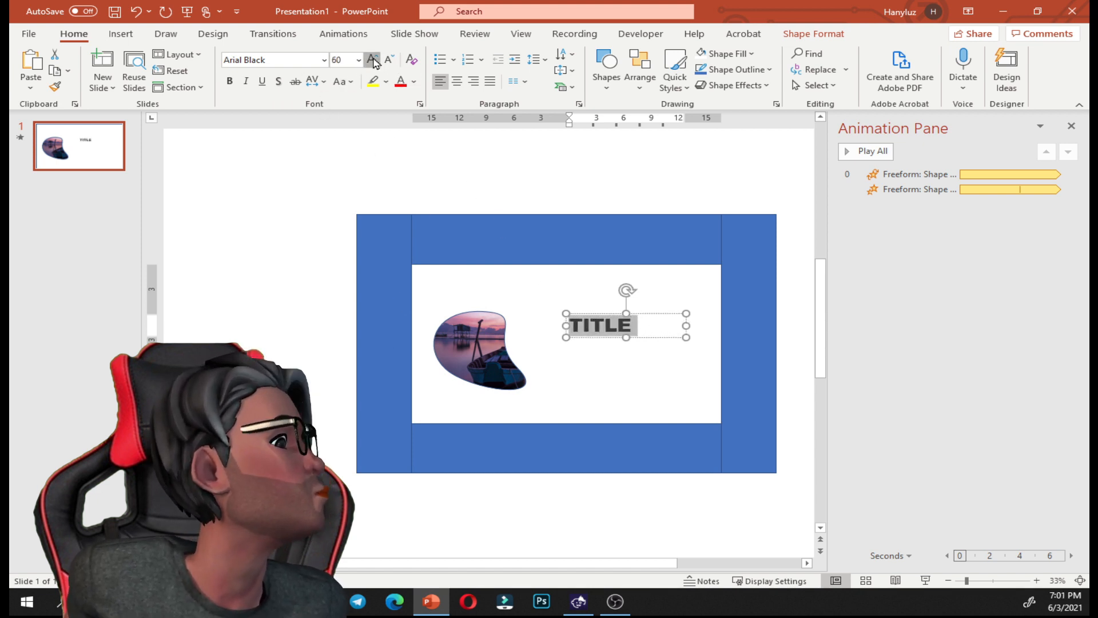
click(372, 60)
ctrl+scroll(652, 349, up, 4)
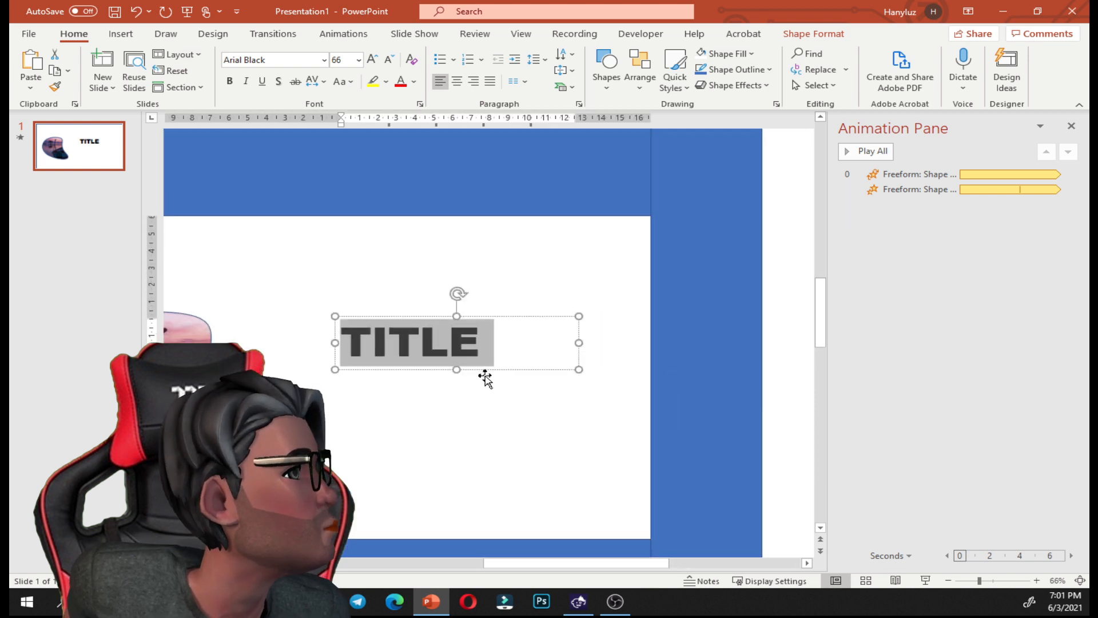
drag(481, 369, 479, 332)
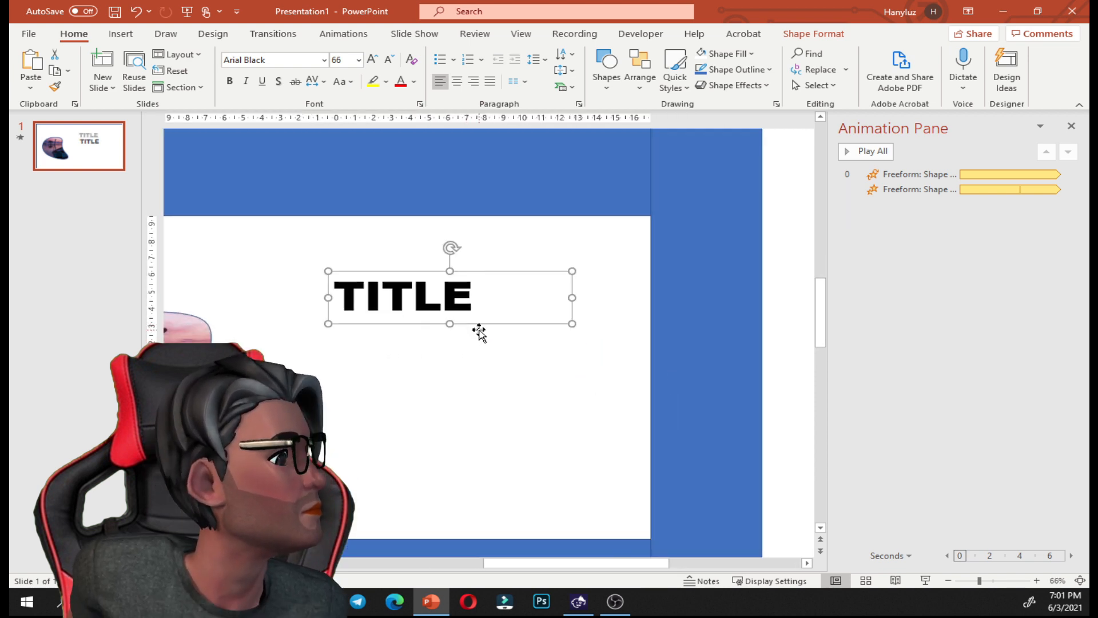
- Draw a thin rectangle about 0.32 cm high and 12.42 cm wide under TITLE and give it the solid black shape style
click(120, 34)
click(283, 69)
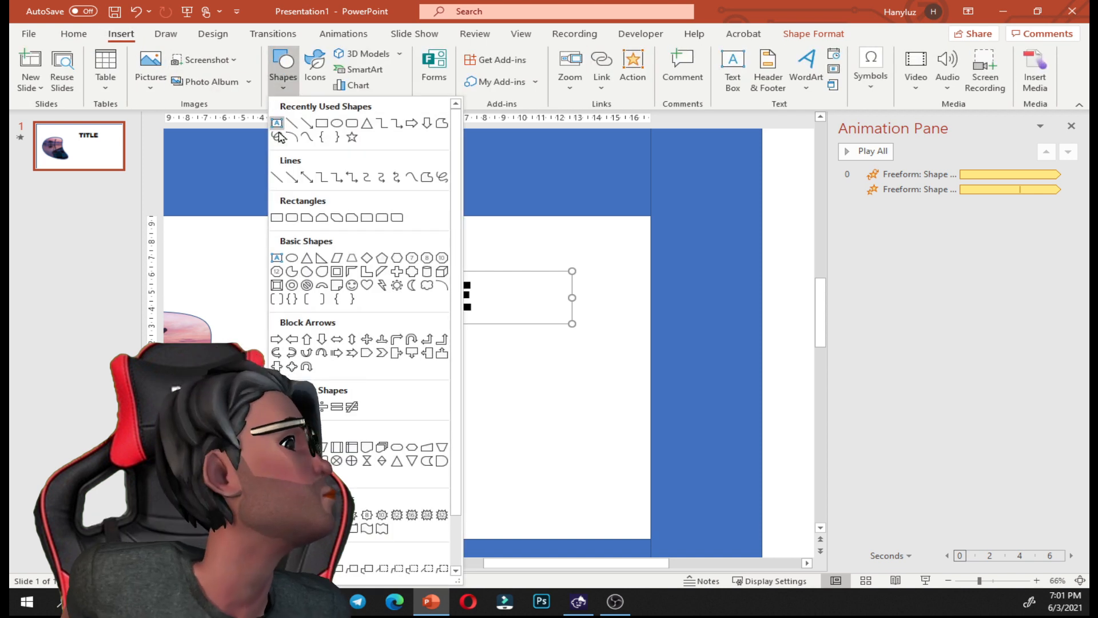
click(319, 125)
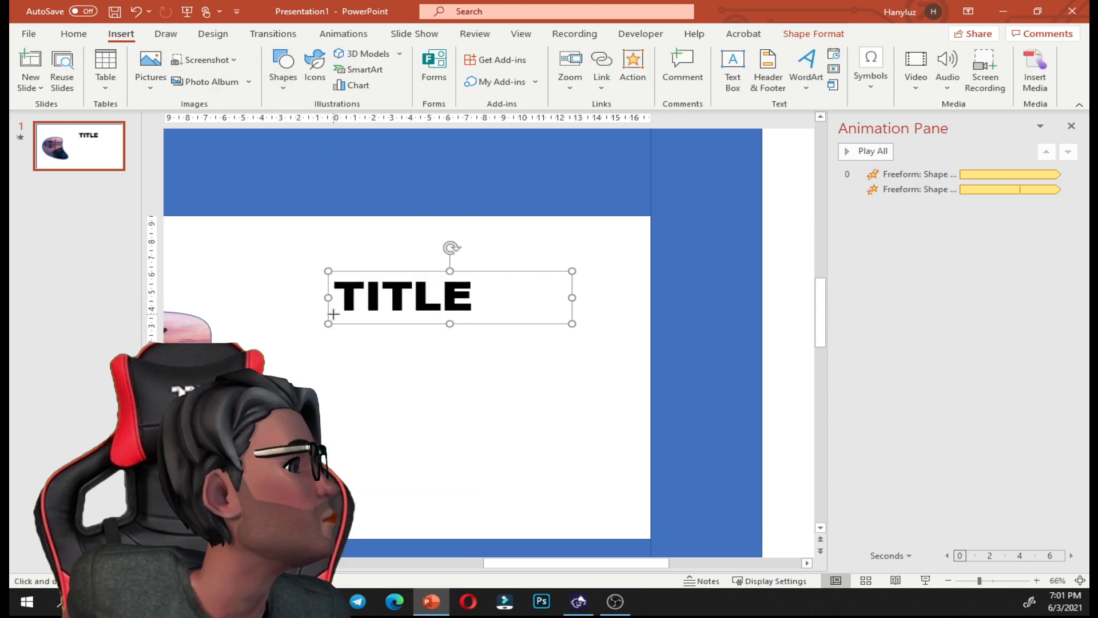
drag(333, 314, 567, 320)
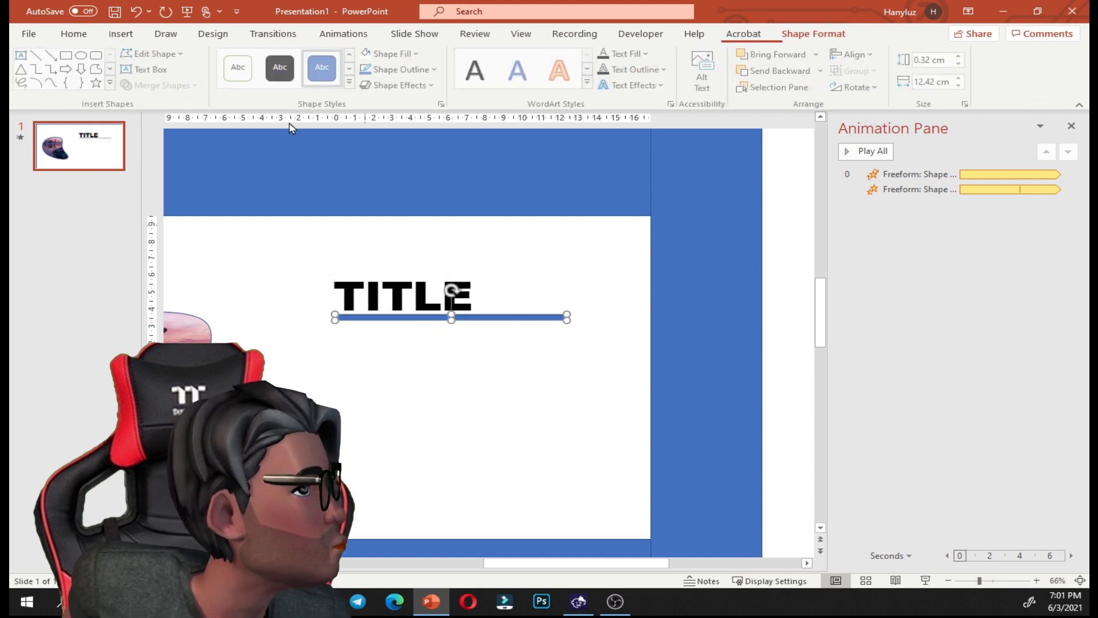
click(282, 68)
click(495, 341)
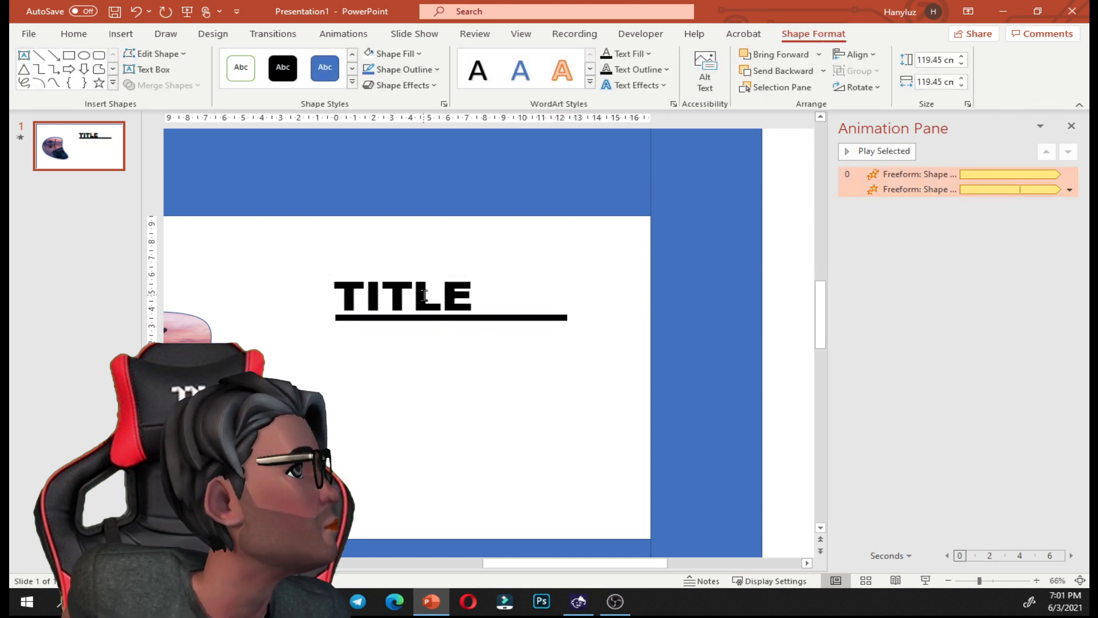
- Duplicate the title below the black bar, replace its text with SUB TITLE, and widen the box to fit one line
click(451, 314)
drag(479, 331, 358, 341)
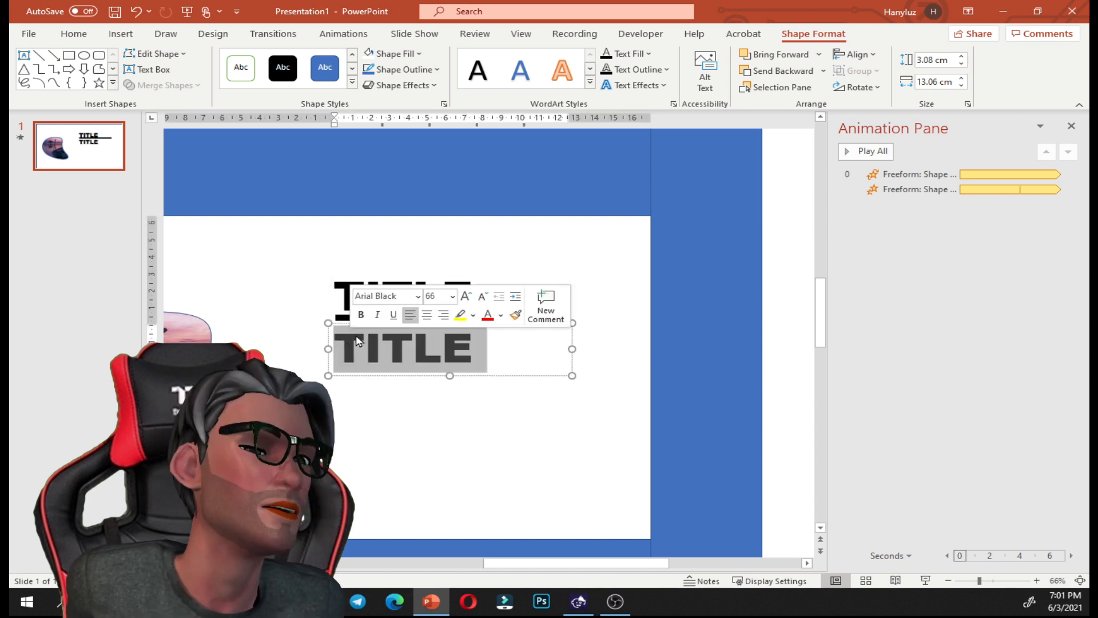
text(SUB T)
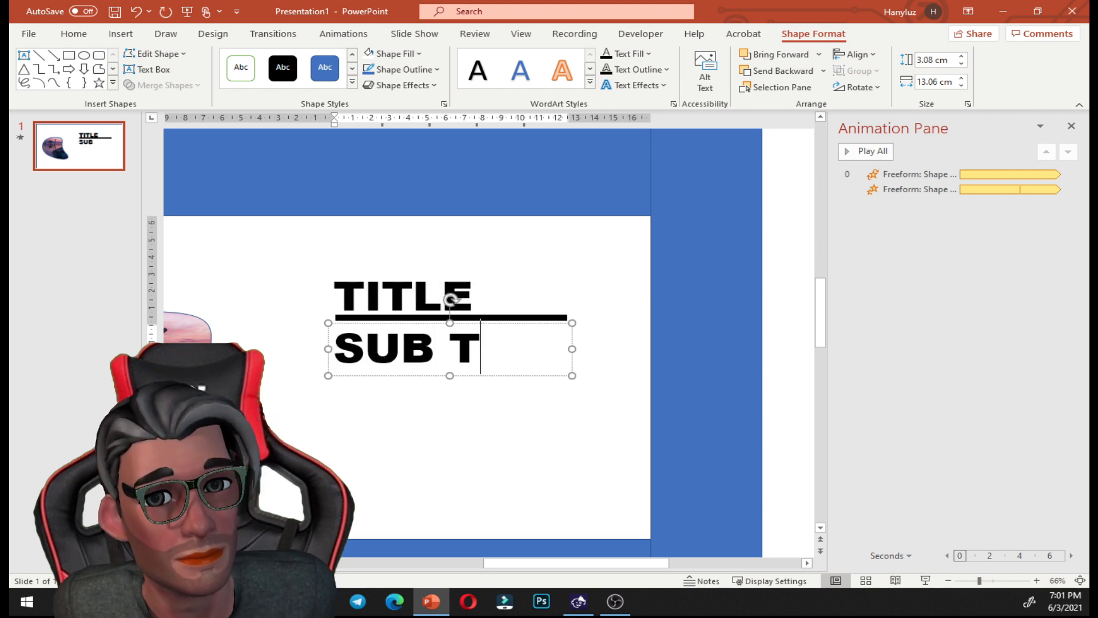
text(ITLE)
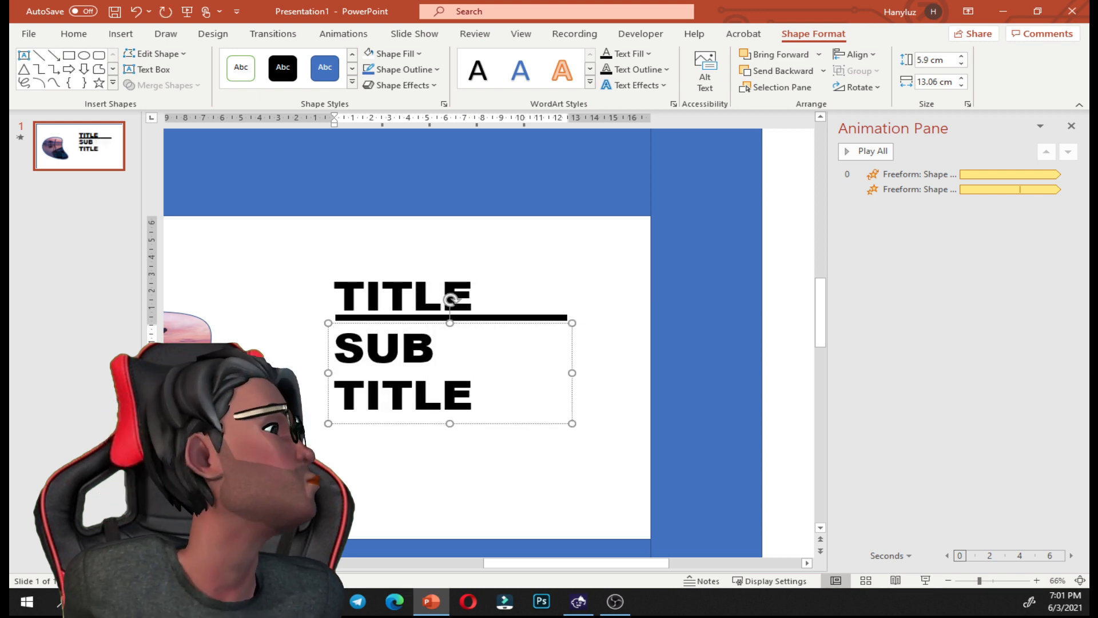
drag(572, 374, 596, 371)
- Resize the black bar to about 0.2 cm by 13.63 cm and move SUB TITLE up close beneath it
click(561, 316)
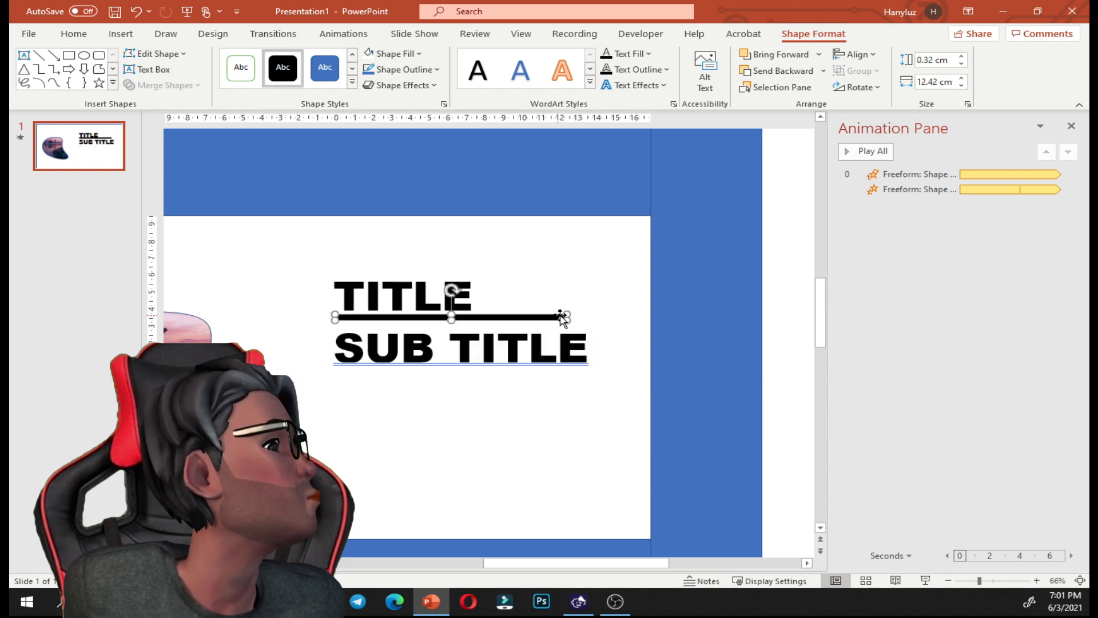
drag(568, 317, 586, 319)
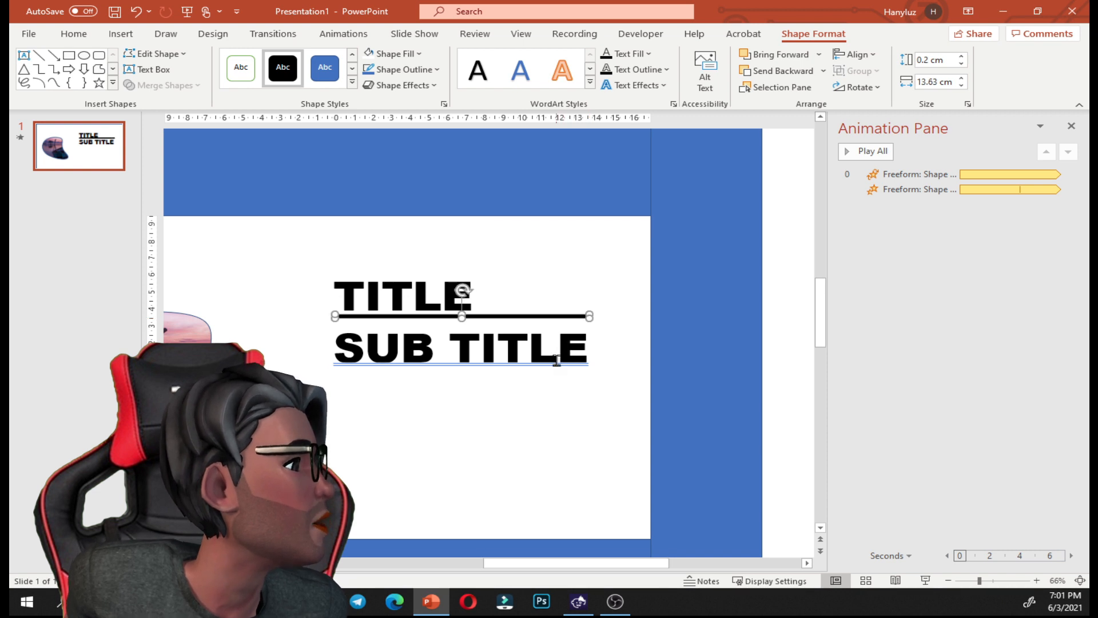
click(552, 367)
drag(551, 372, 554, 368)
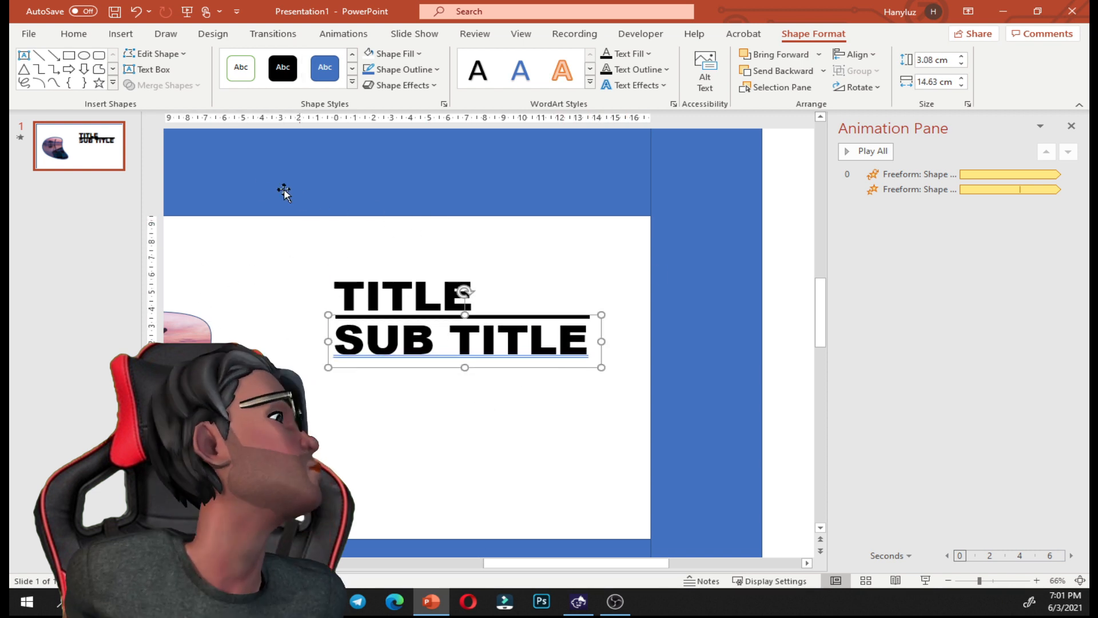
- Try Arial Narrow and Agency FB on the SUB TITLE text, and settle on the Abadi Extra Light font
click(445, 358)
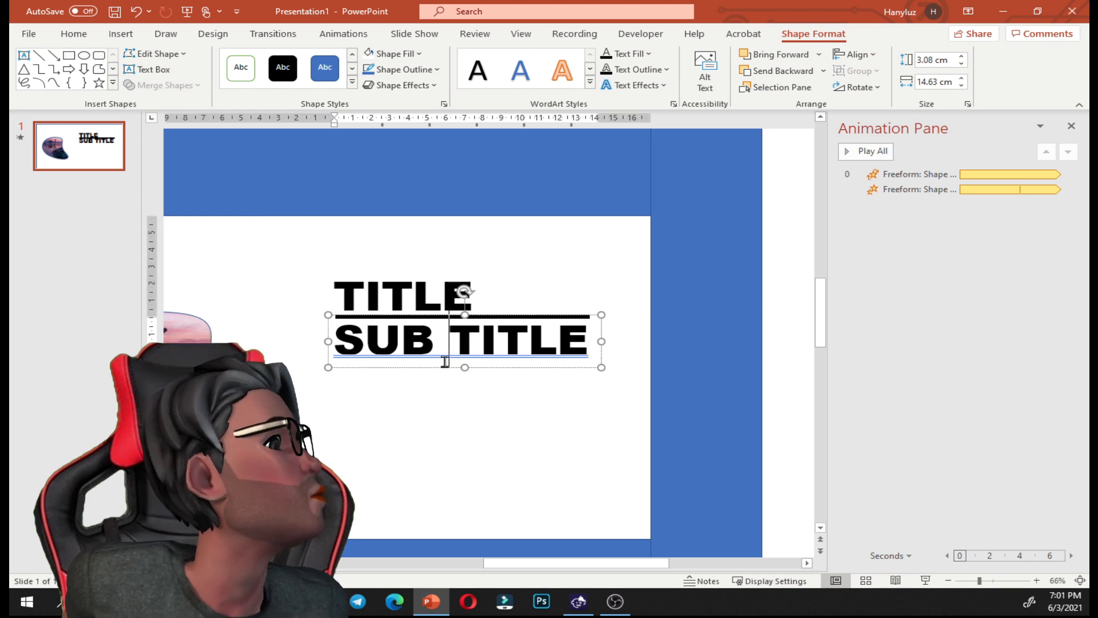
key(ctrl+a)
click(75, 35)
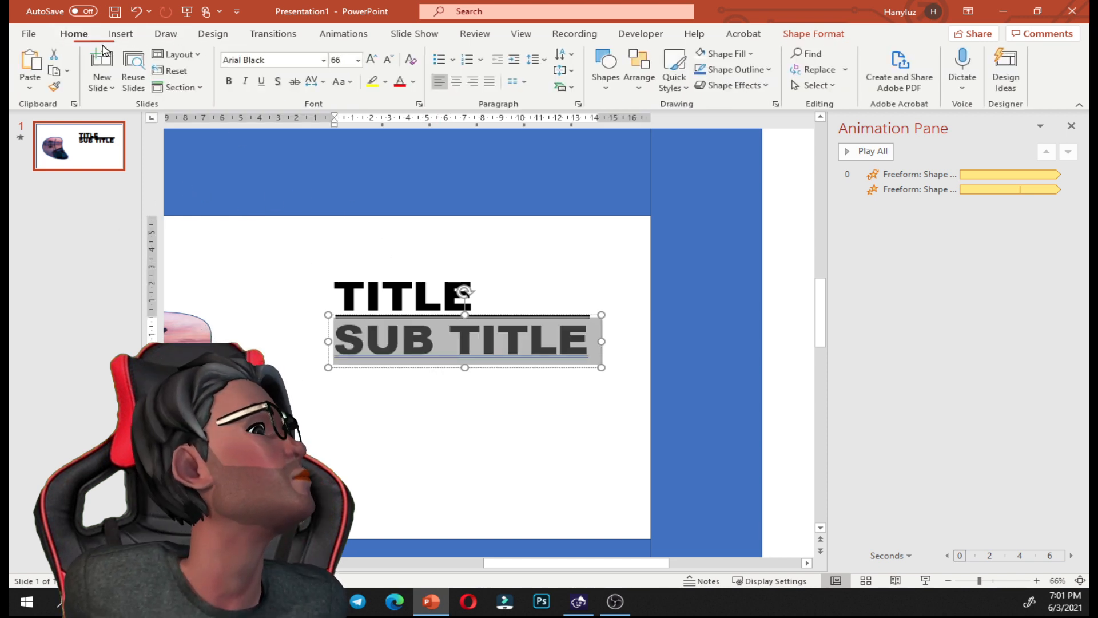
click(324, 59)
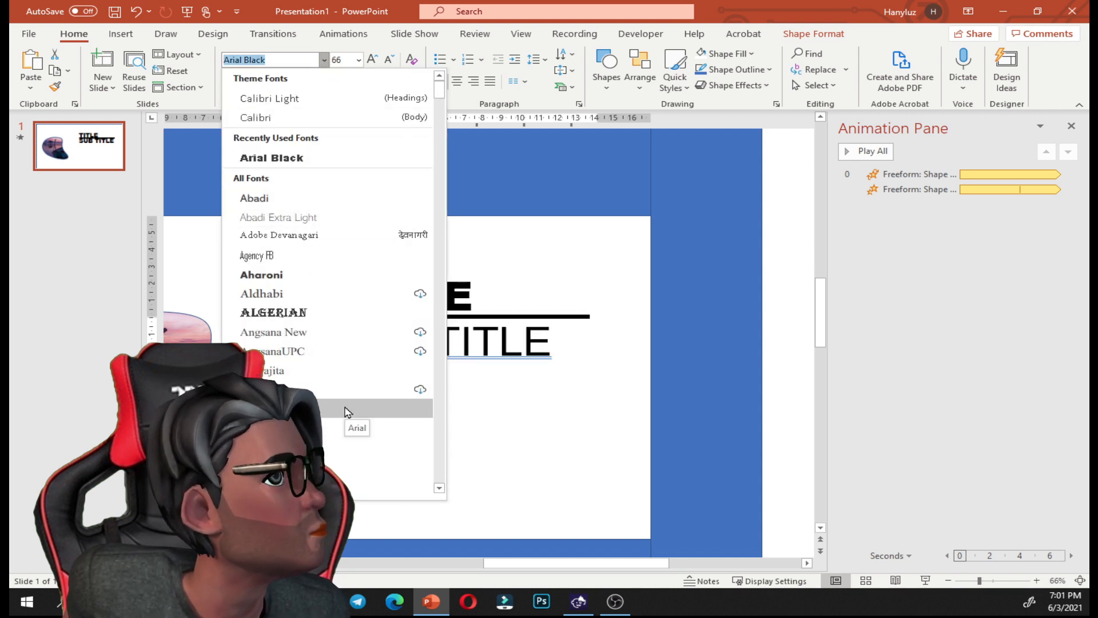
click(340, 447)
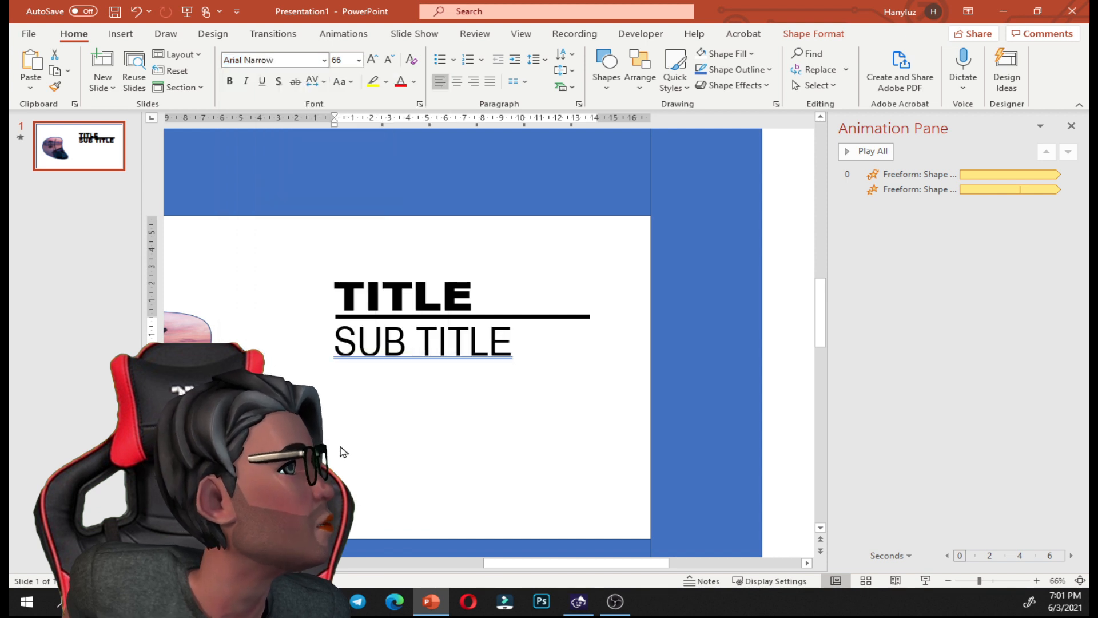
click(323, 60)
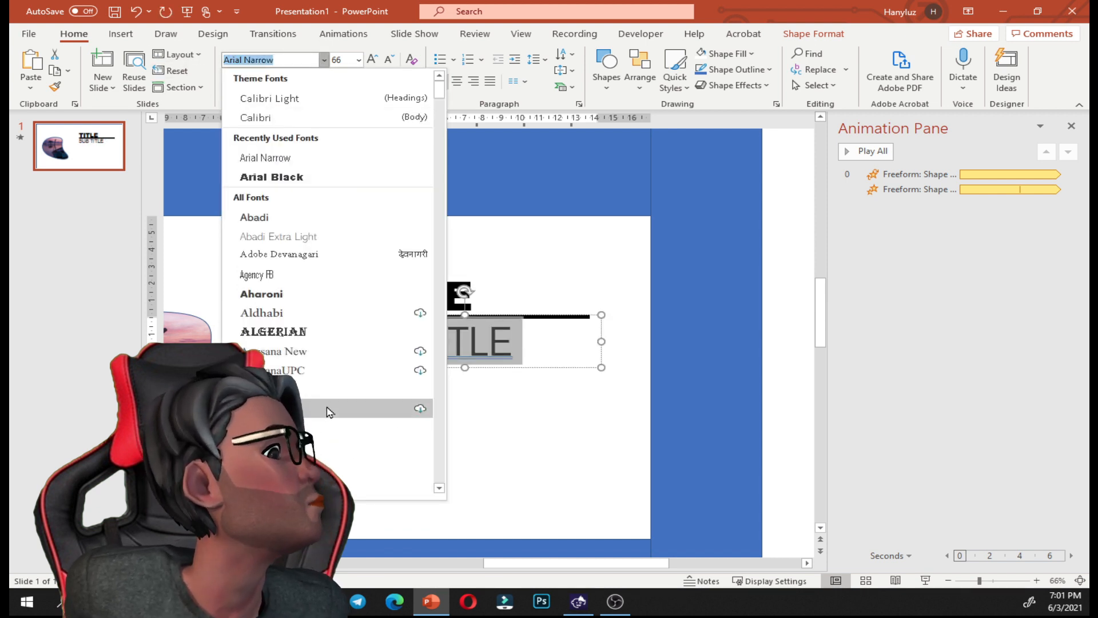
click(311, 276)
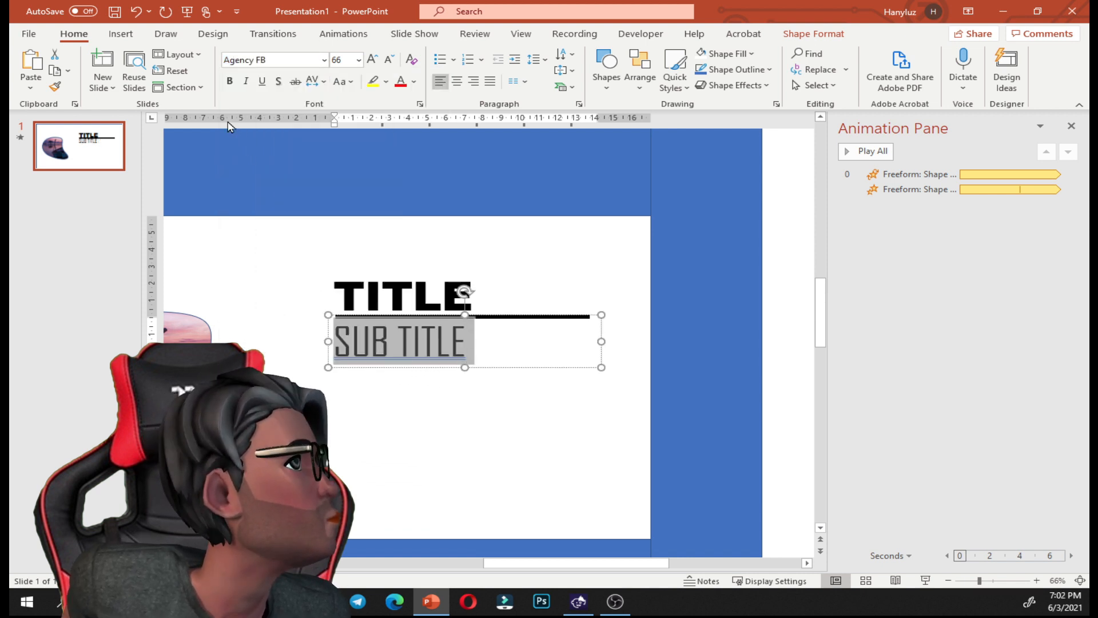
click(323, 60)
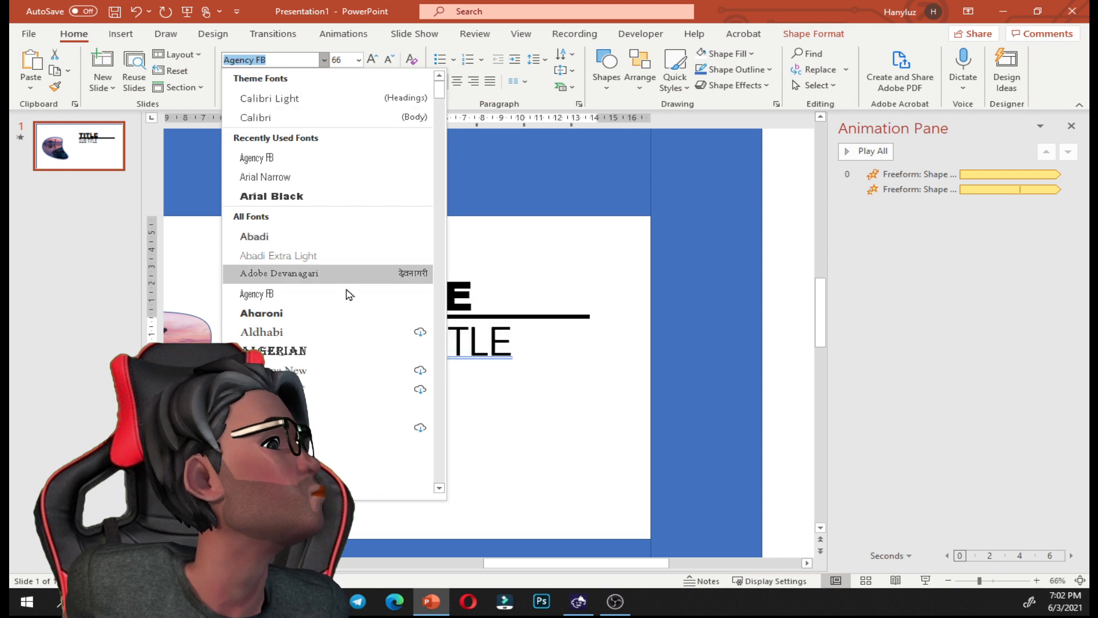
click(353, 255)
click(520, 402)
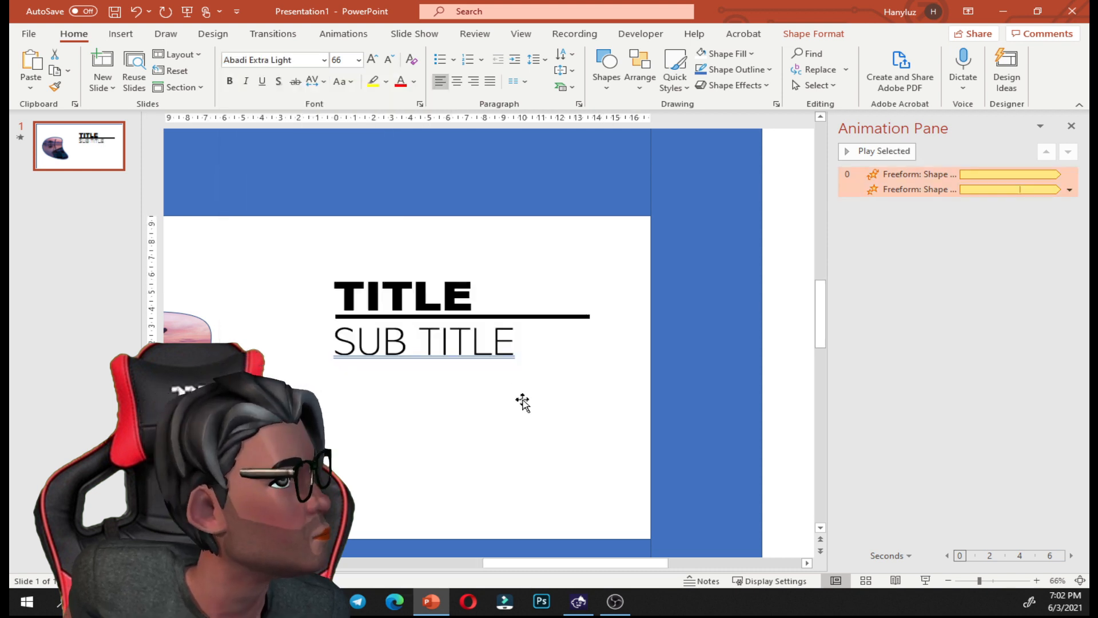
- Shorten the black bar so its end lines up with the end of the SUB TITLE text
click(568, 317)
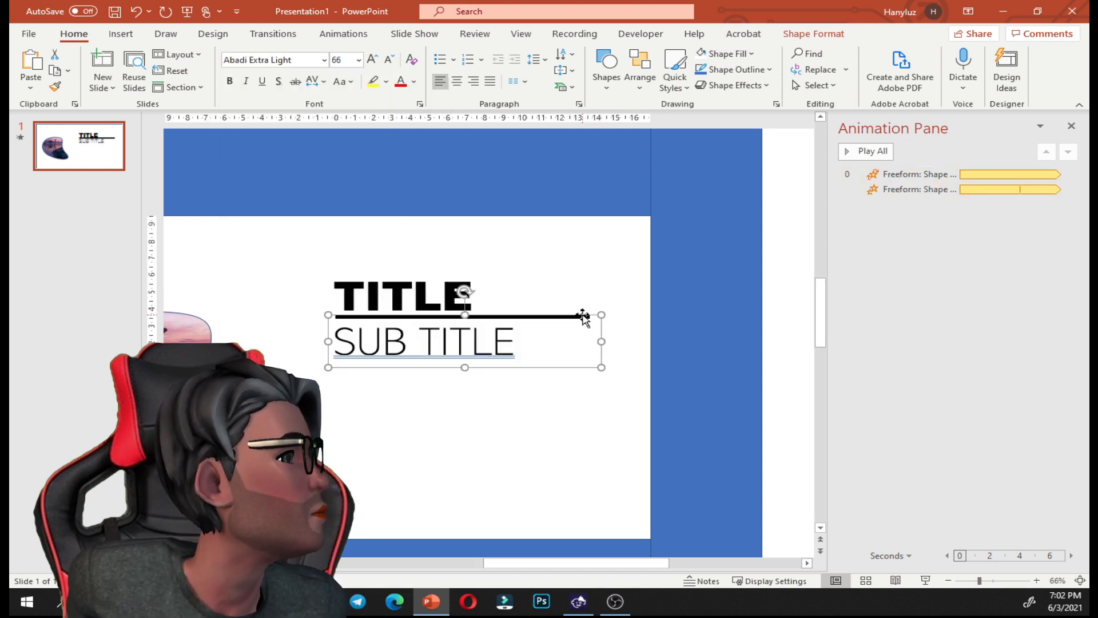
click(569, 311)
click(569, 314)
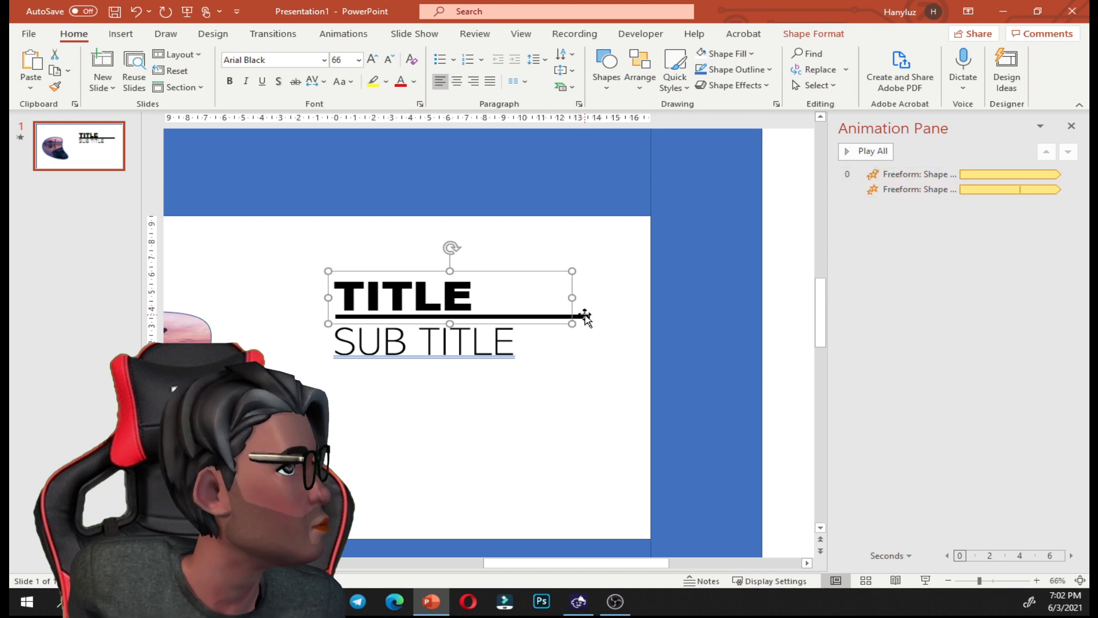
click(586, 314)
drag(589, 314, 516, 314)
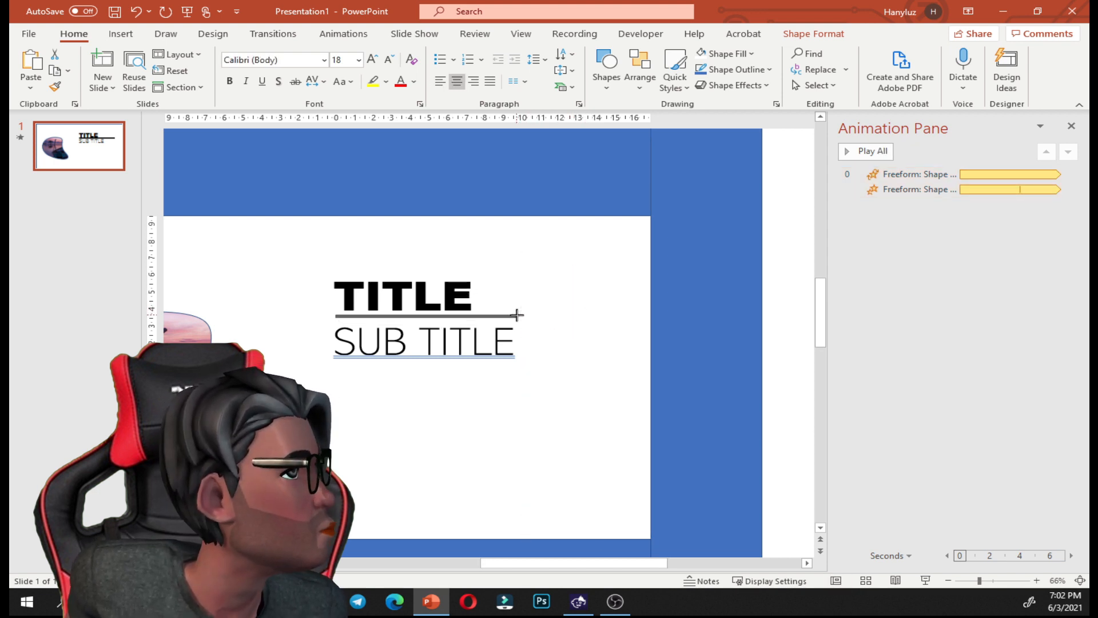
click(517, 331)
- Move the SUB TITLE text box slightly down and nudge the black bar down to sit between both lines of text
click(546, 296)
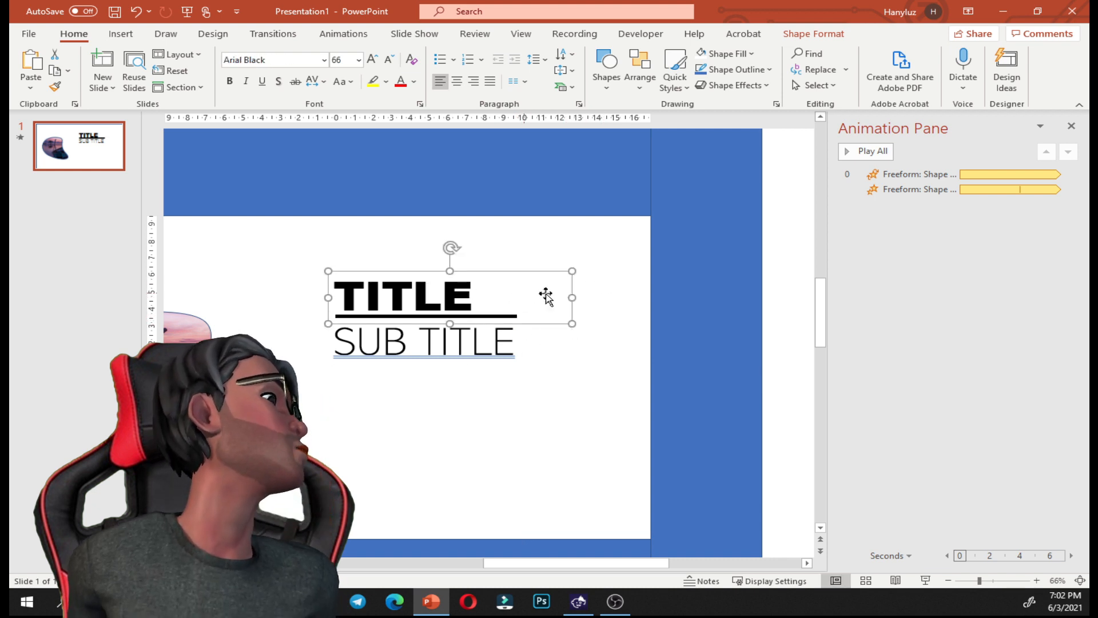
click(569, 349)
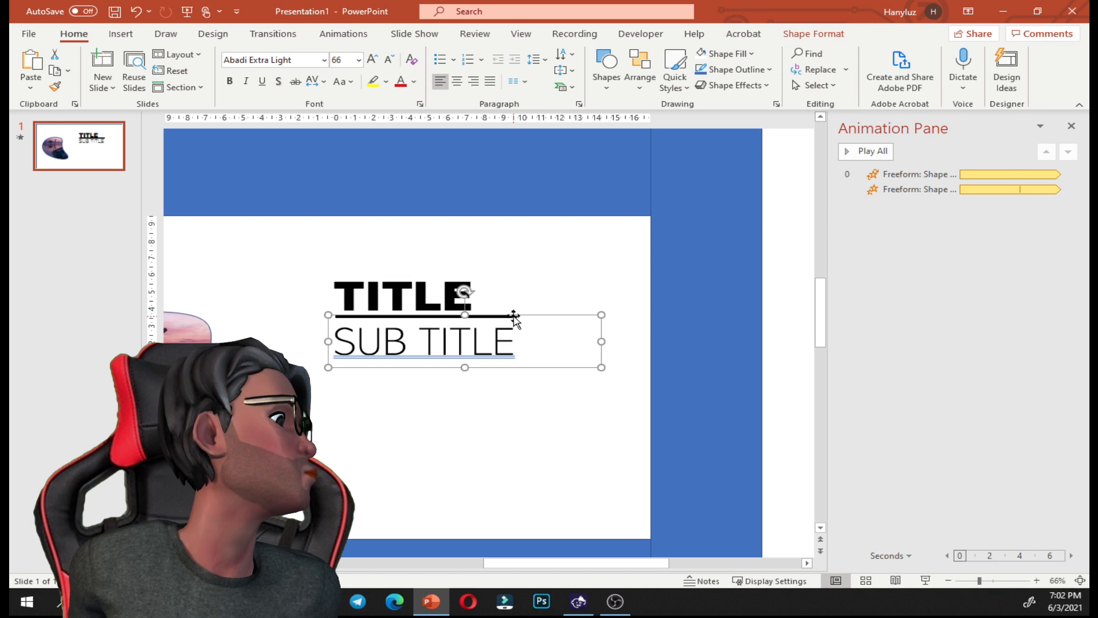
drag(505, 369, 505, 377)
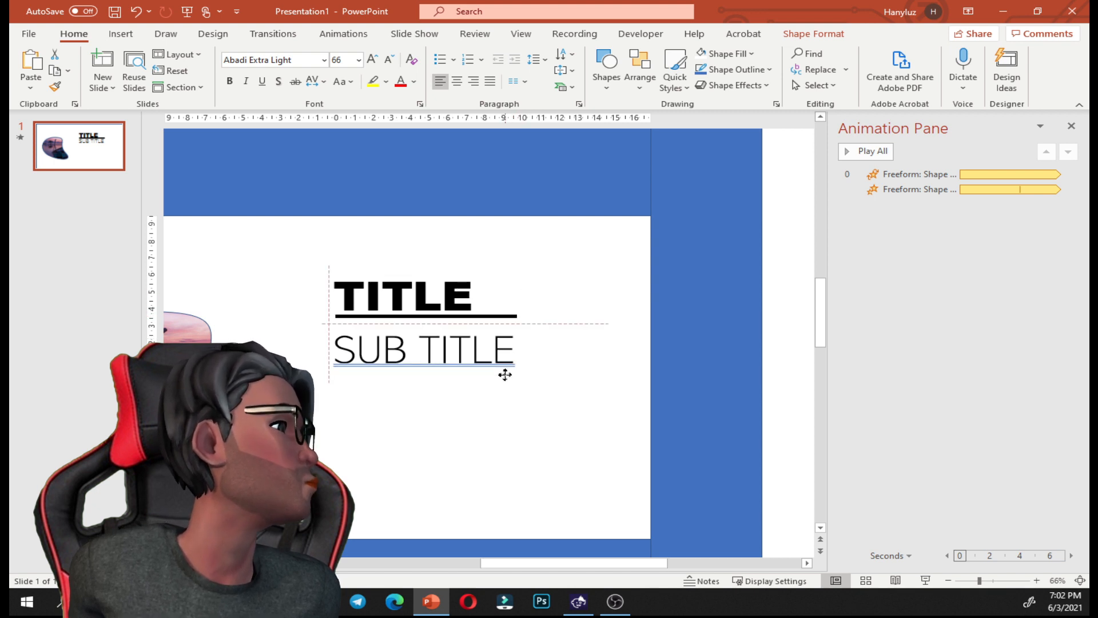
click(506, 317)
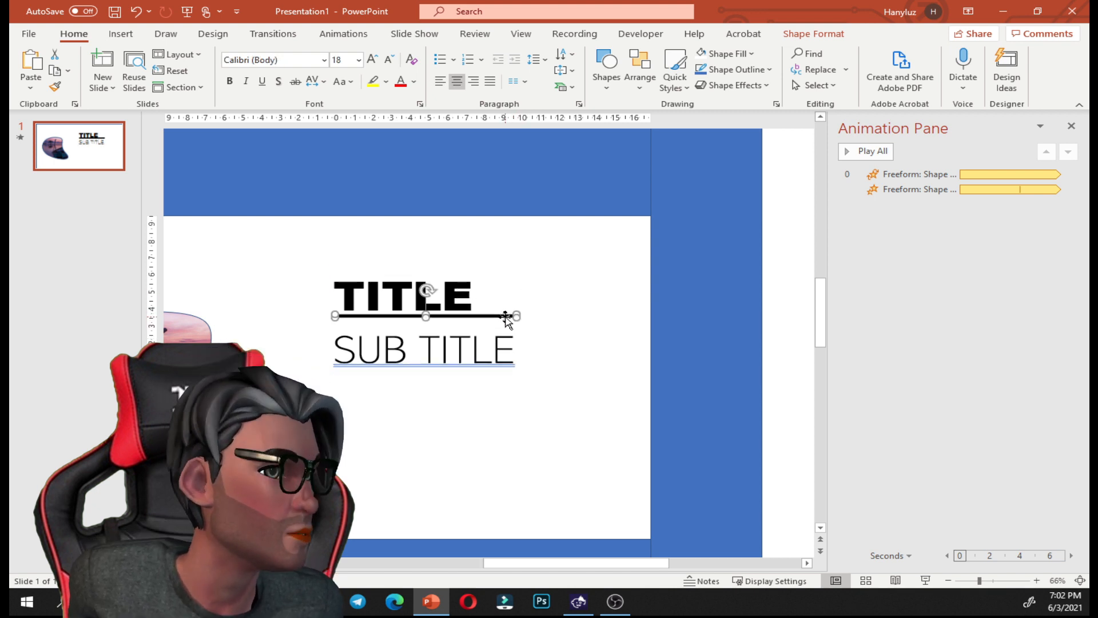
click(498, 366)
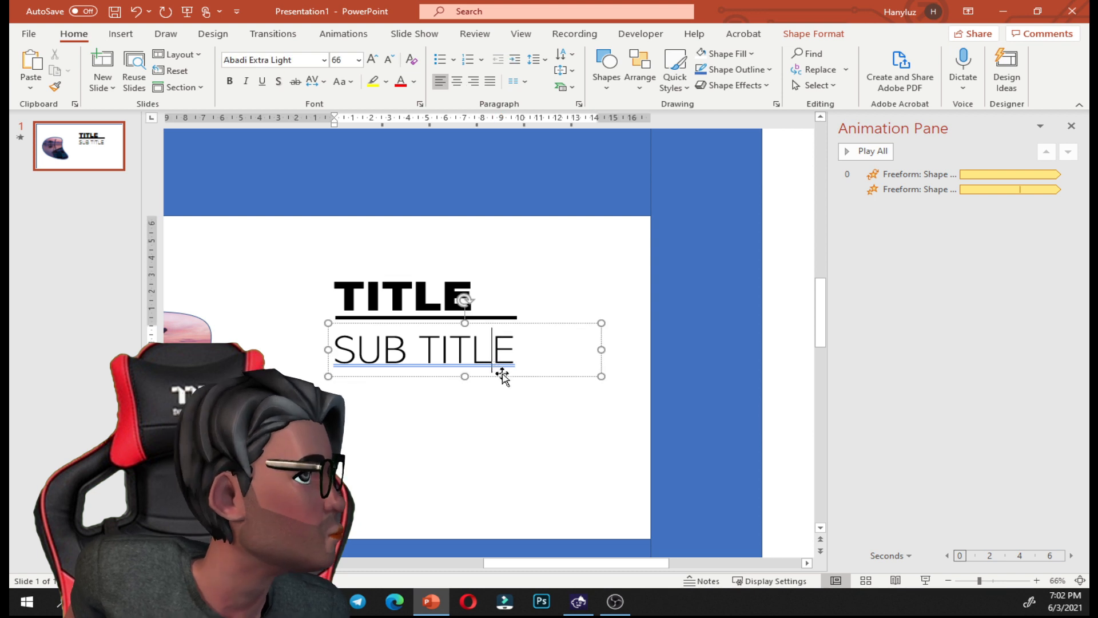
- Move the SUB TITLE text box up so it sits close beneath the black bar
drag(503, 377, 506, 364)
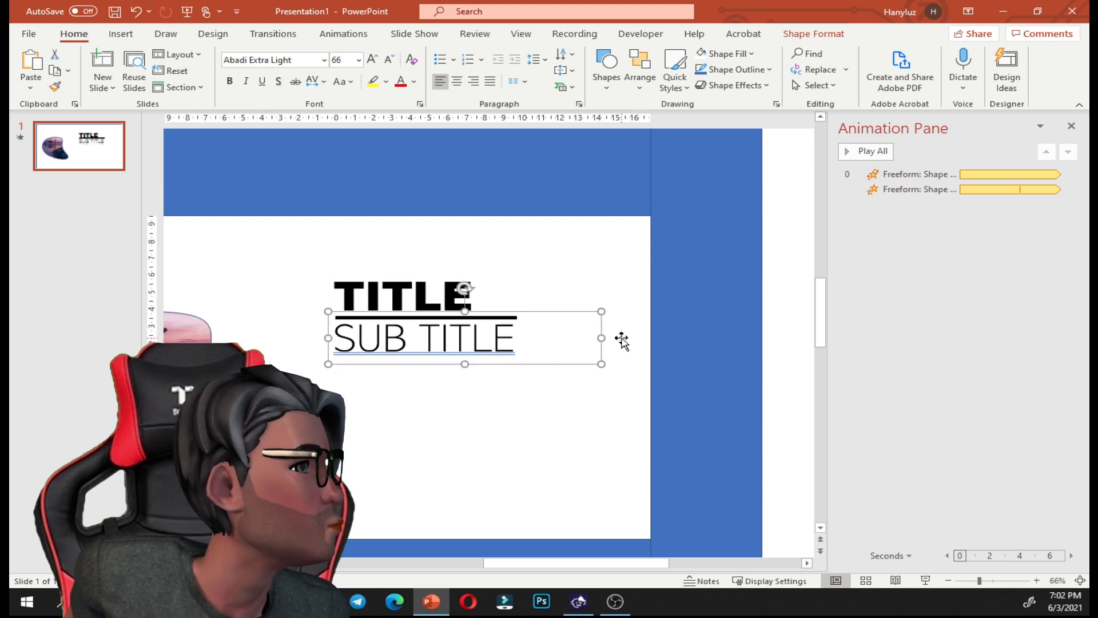
ctrl+scroll(570, 358, down, 2)
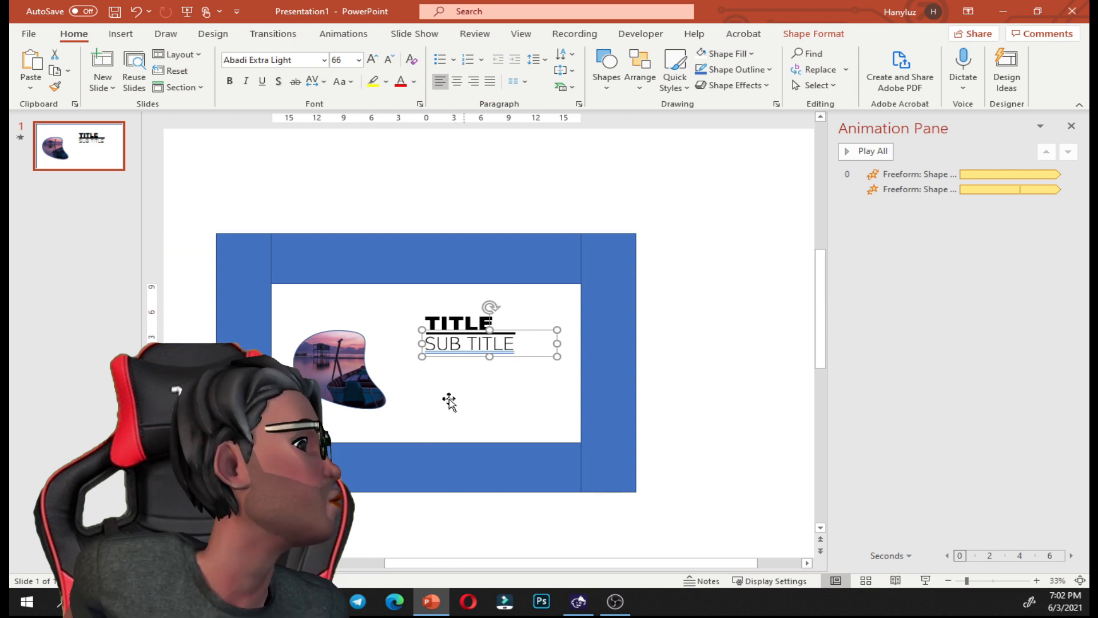
- Apply a Lines motion path animation to the TITLE text box
click(469, 319)
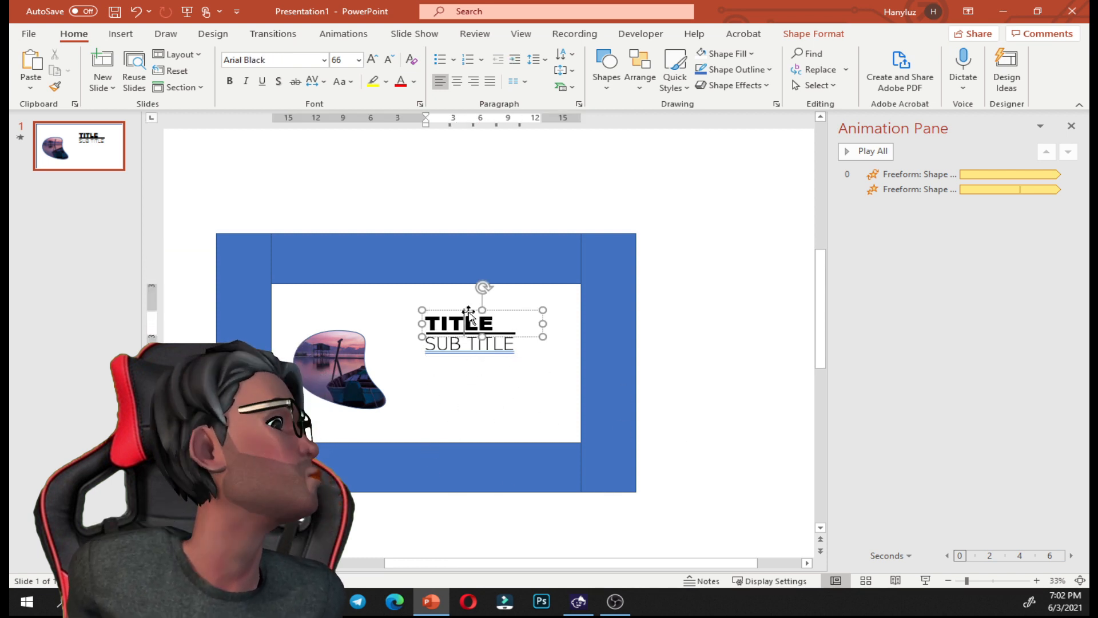
click(338, 34)
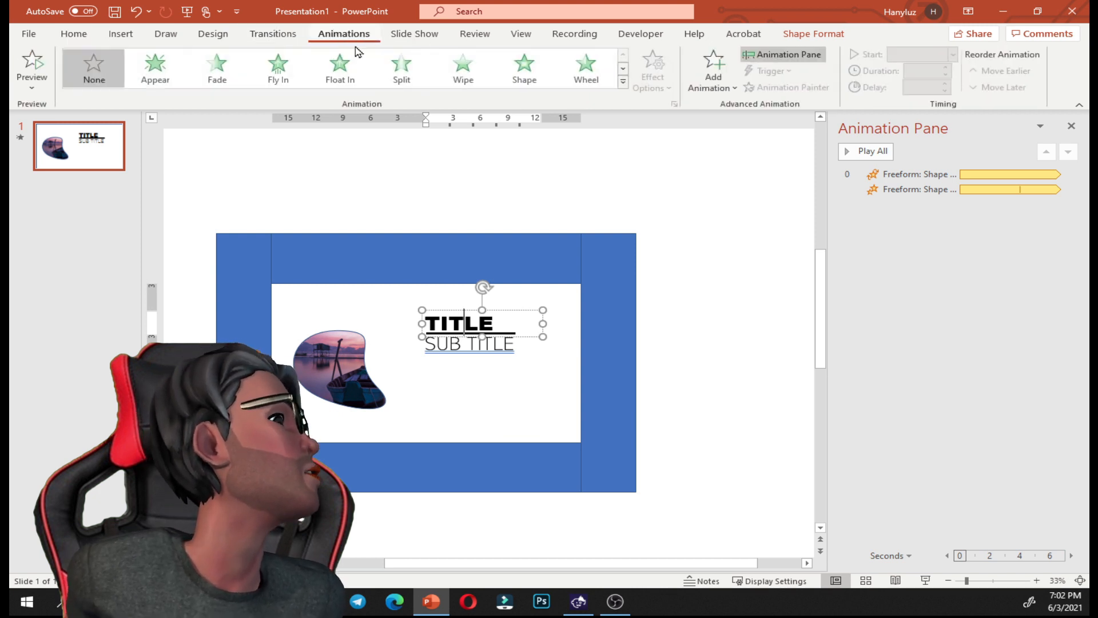
click(622, 83)
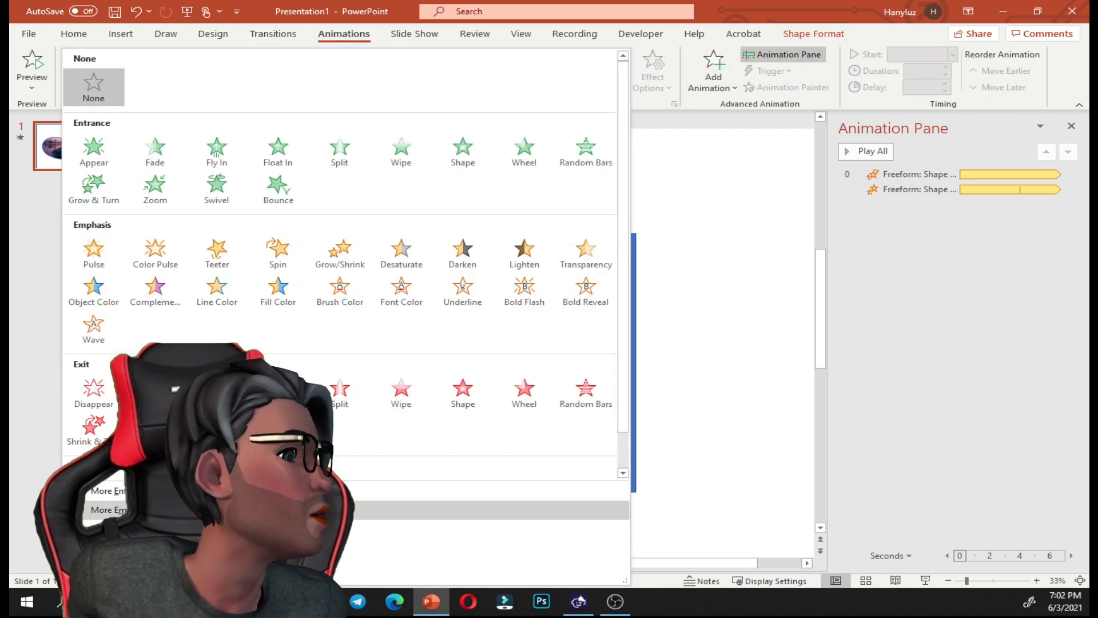
scroll(343, 258, down, 1)
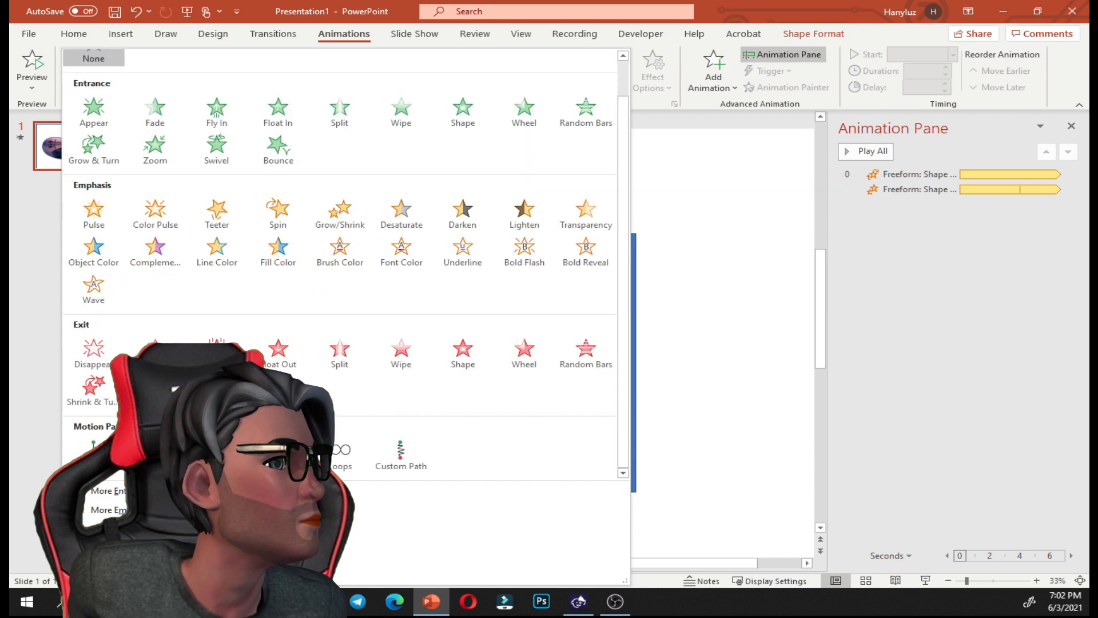
click(93, 449)
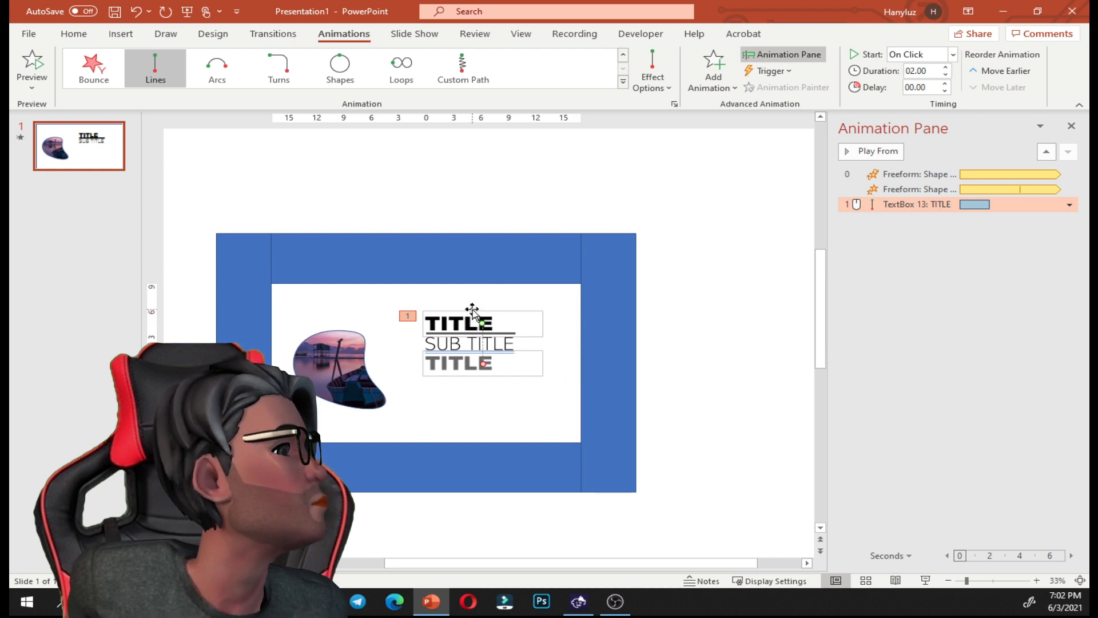
- Move TITLE straight up onto the upper blue frame and extend its motion path to end just above the black bar
click(471, 252)
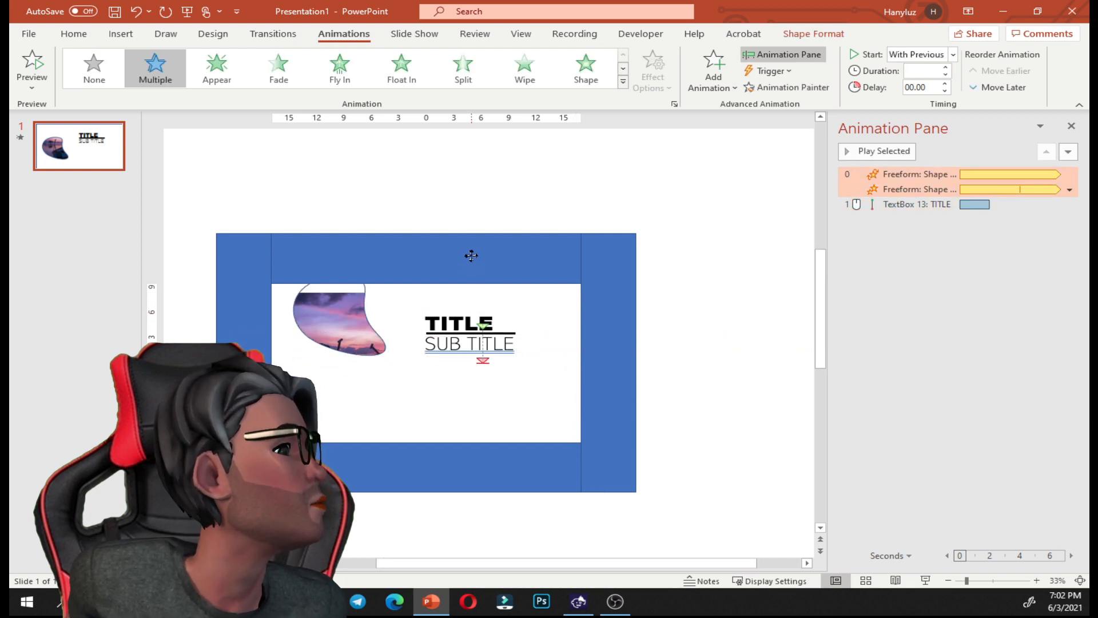
click(468, 314)
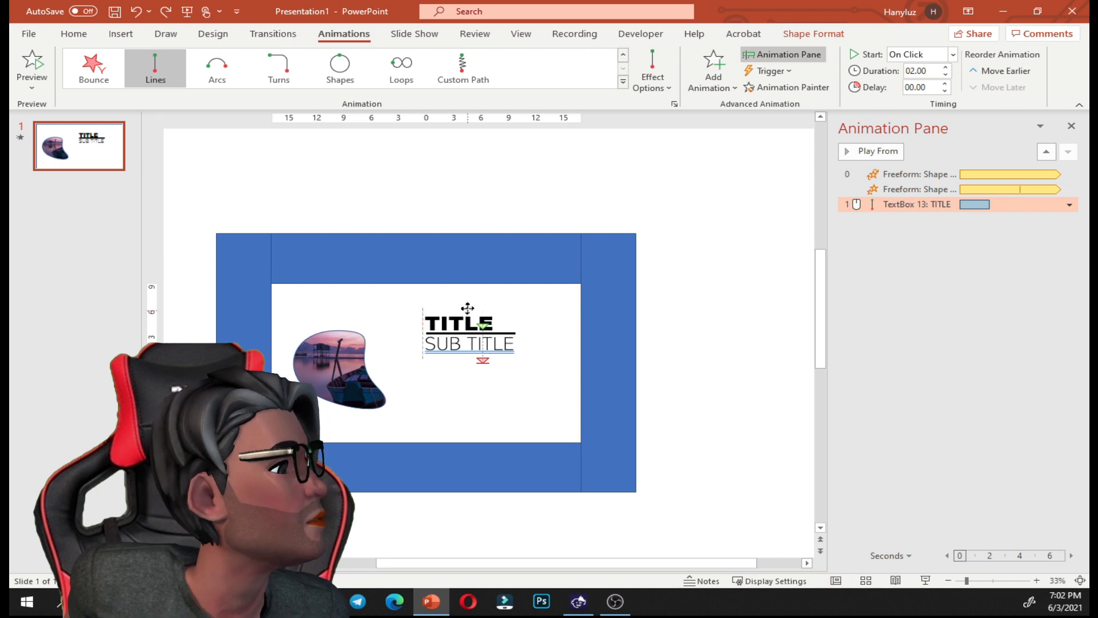
drag(468, 313, 480, 249)
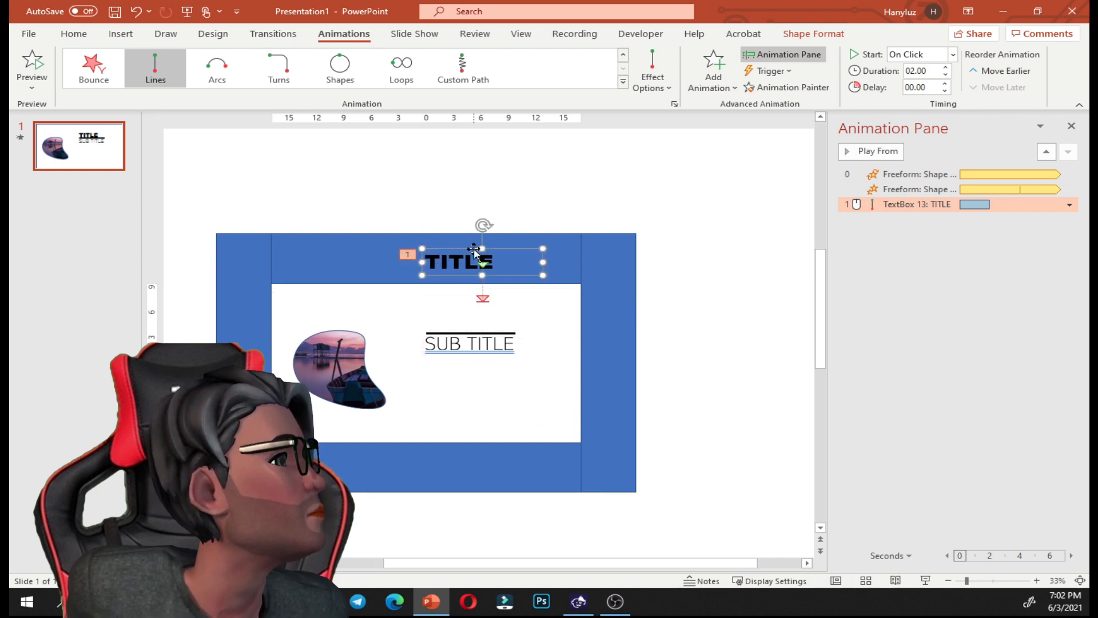
click(483, 298)
drag(483, 302, 488, 323)
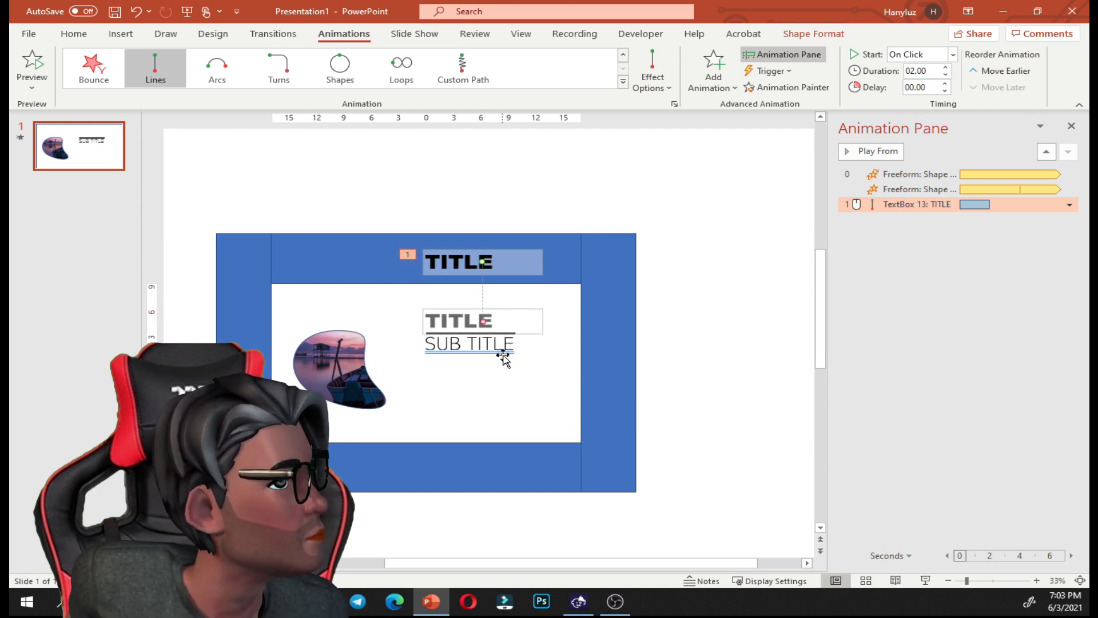
- Copy the TITLE motion path to SUB TITLE with Animation Painter and set its direction to Up
click(510, 349)
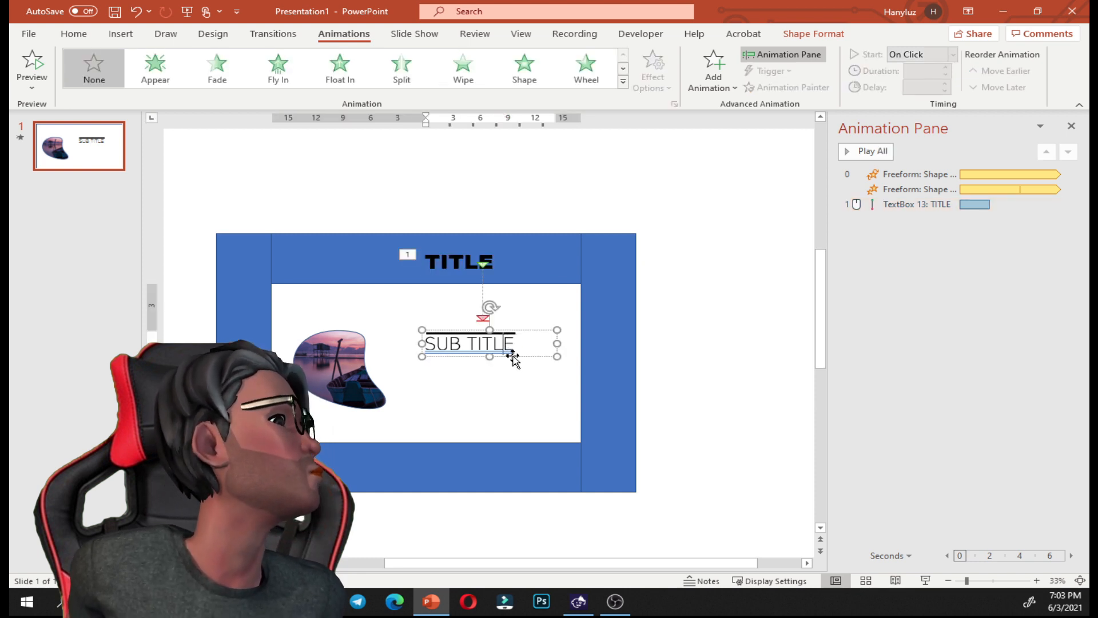
click(470, 256)
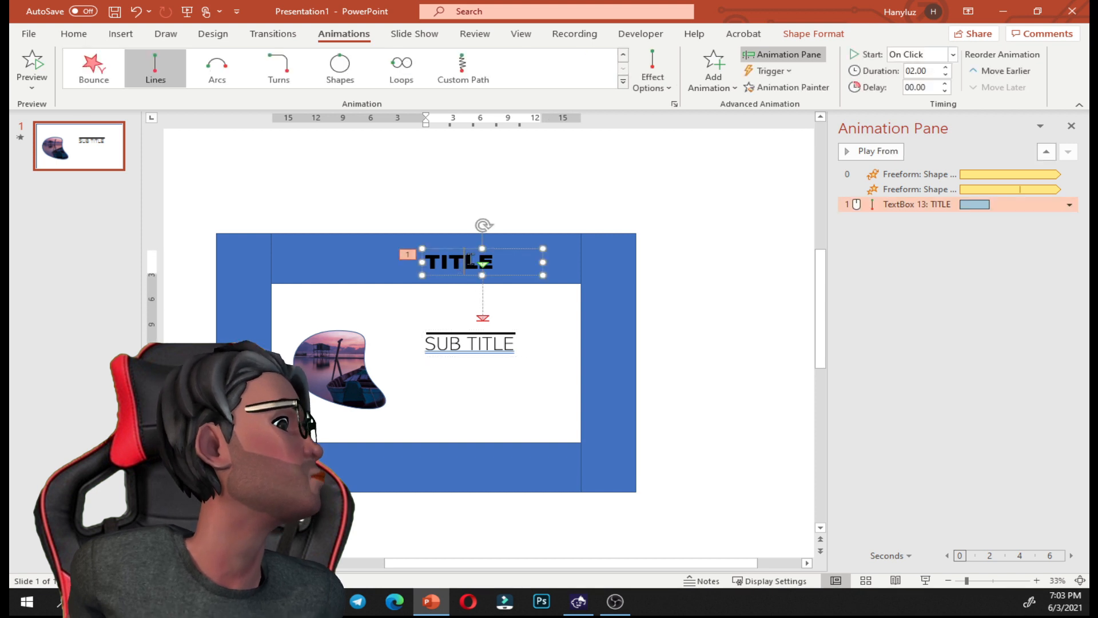
click(793, 89)
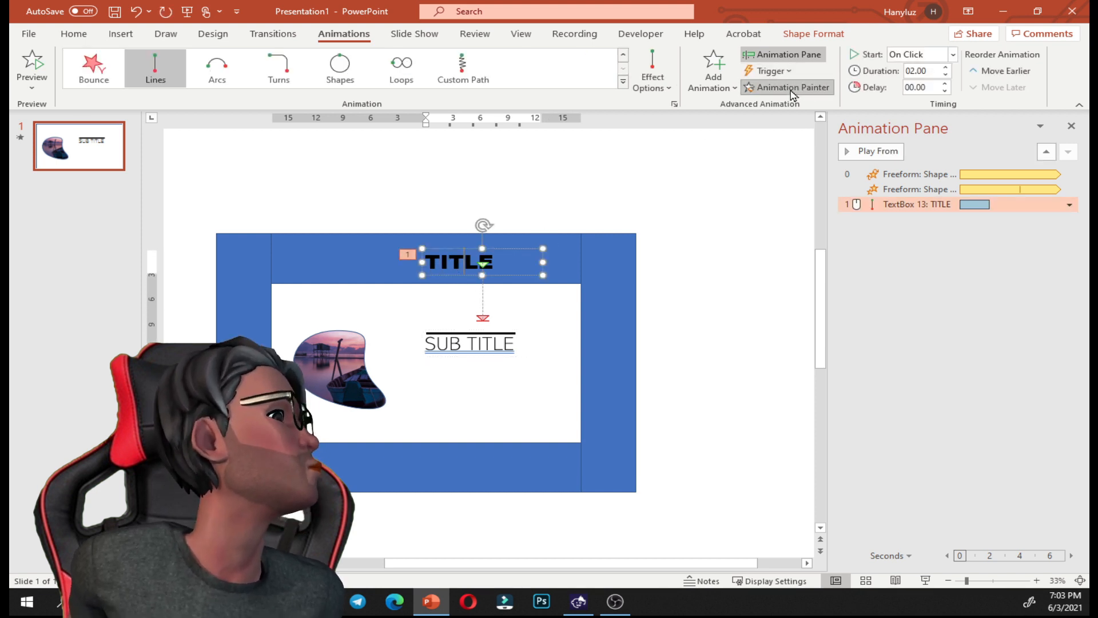
click(478, 350)
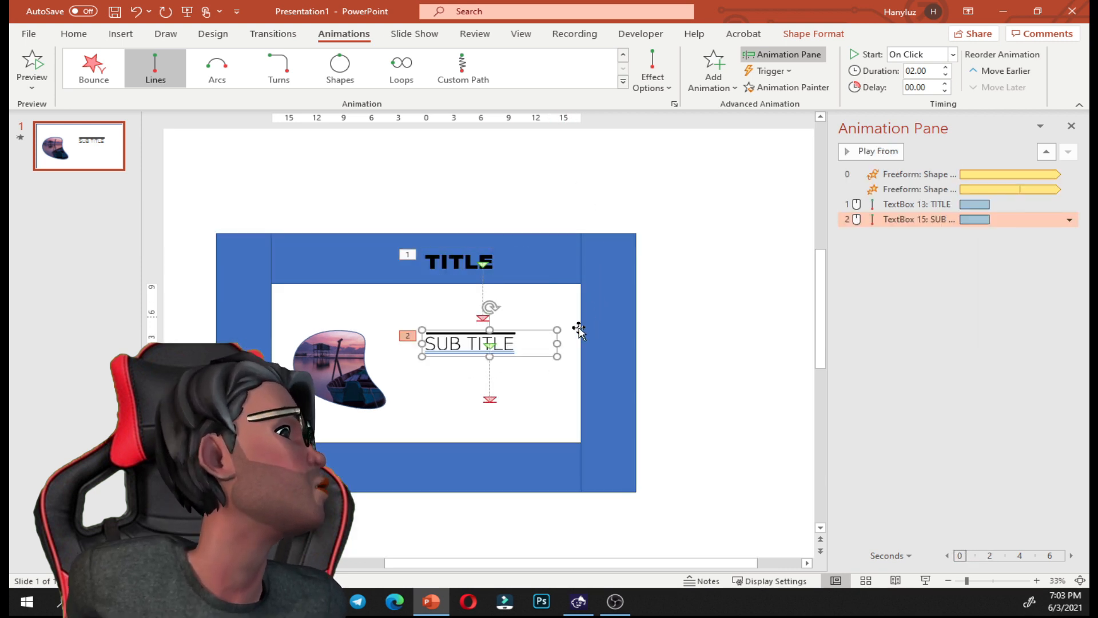
click(666, 88)
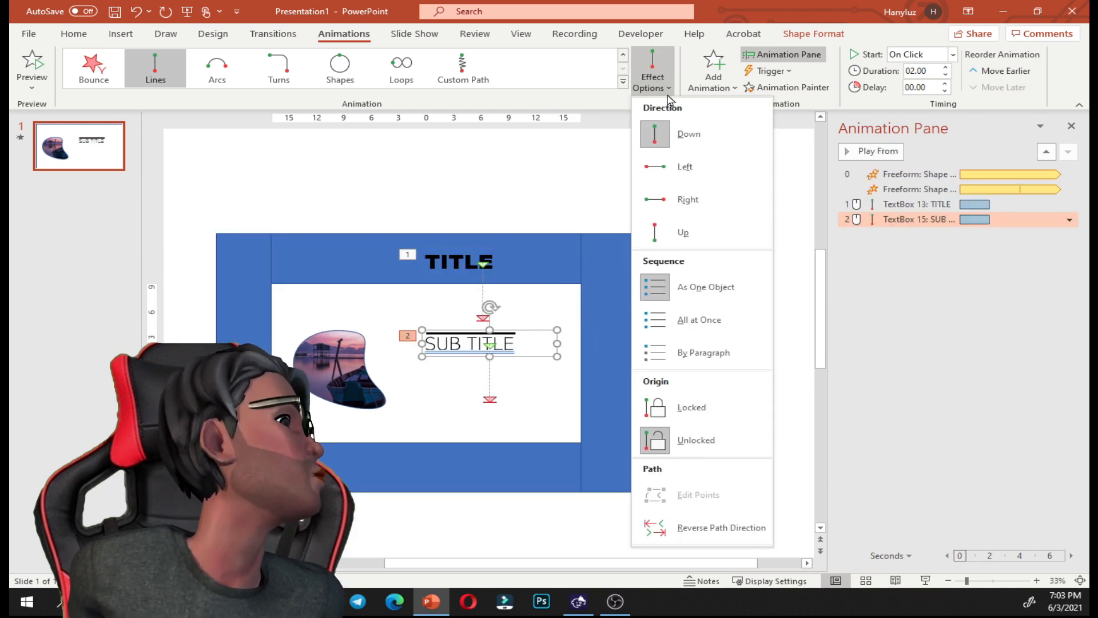
click(683, 233)
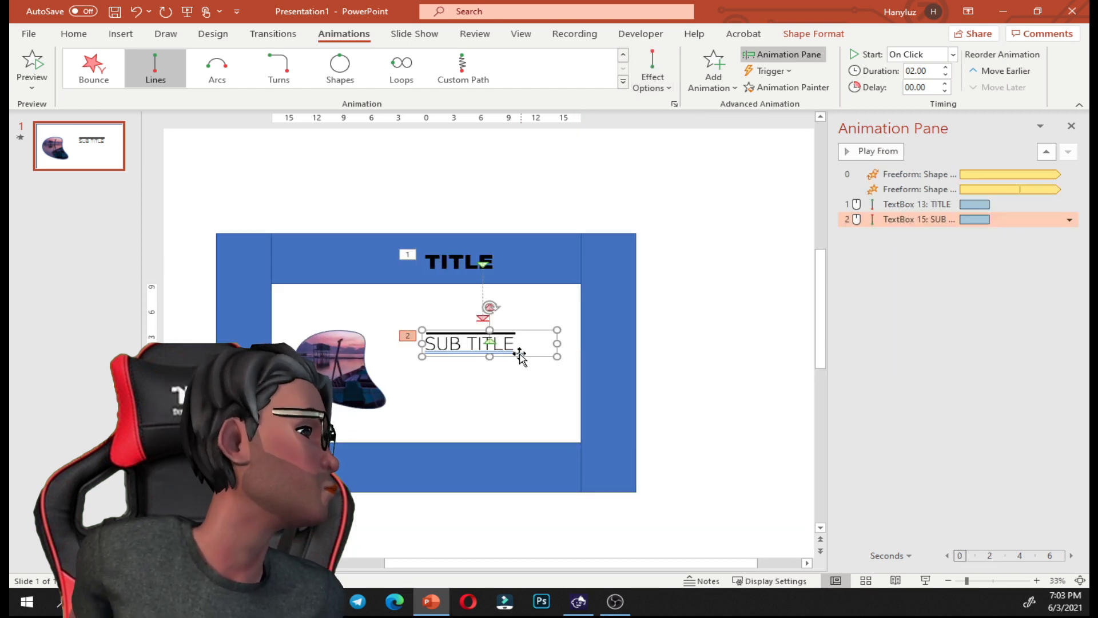
- Move SUB TITLE straight down onto the lower blue frame and extend its motion path to end just below the black bar
drag(518, 355, 522, 455)
key(ctrl+z)
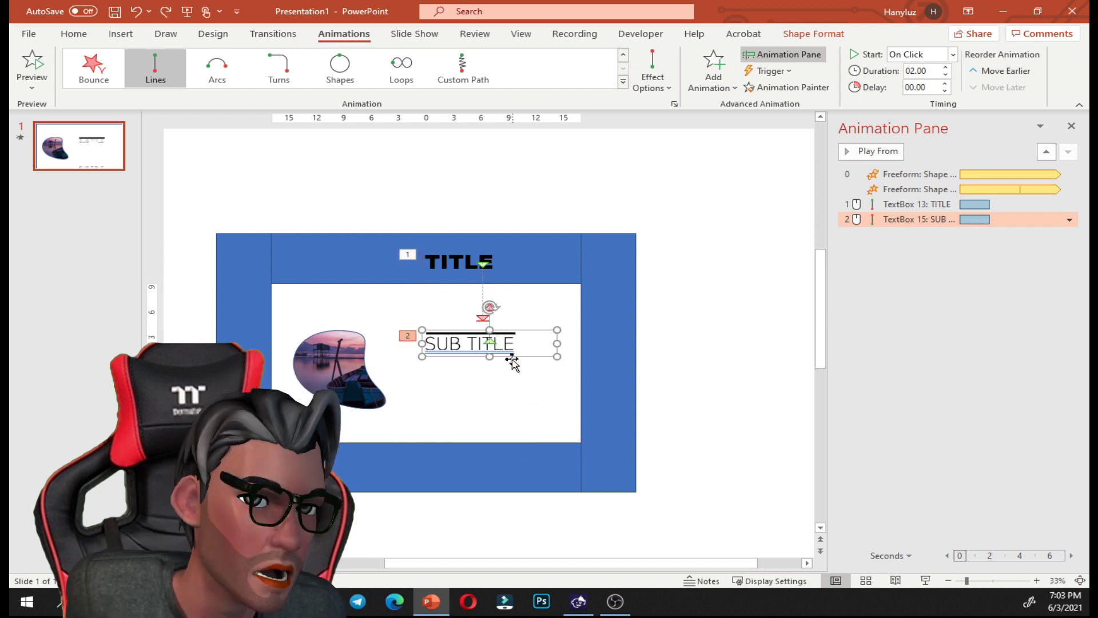
drag(511, 359, 507, 456)
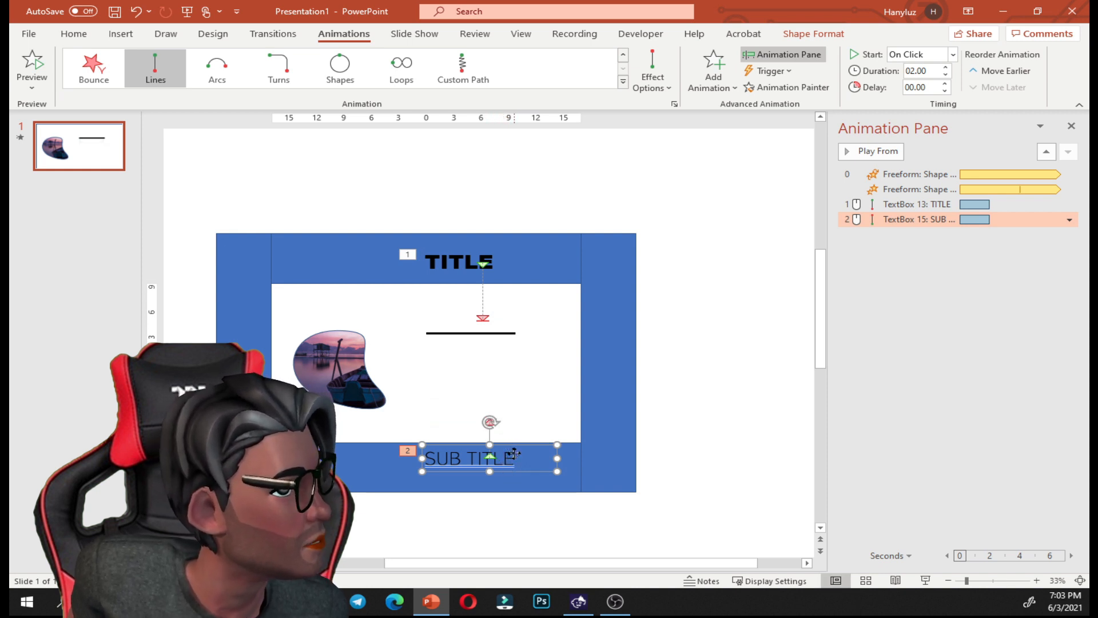
click(492, 458)
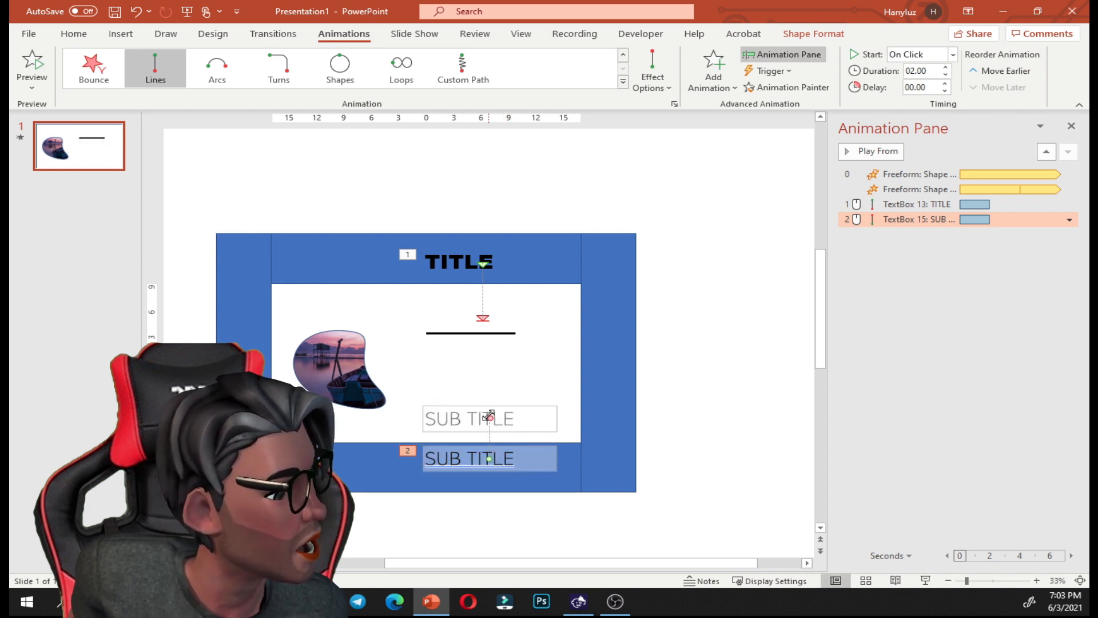
drag(489, 415, 491, 344)
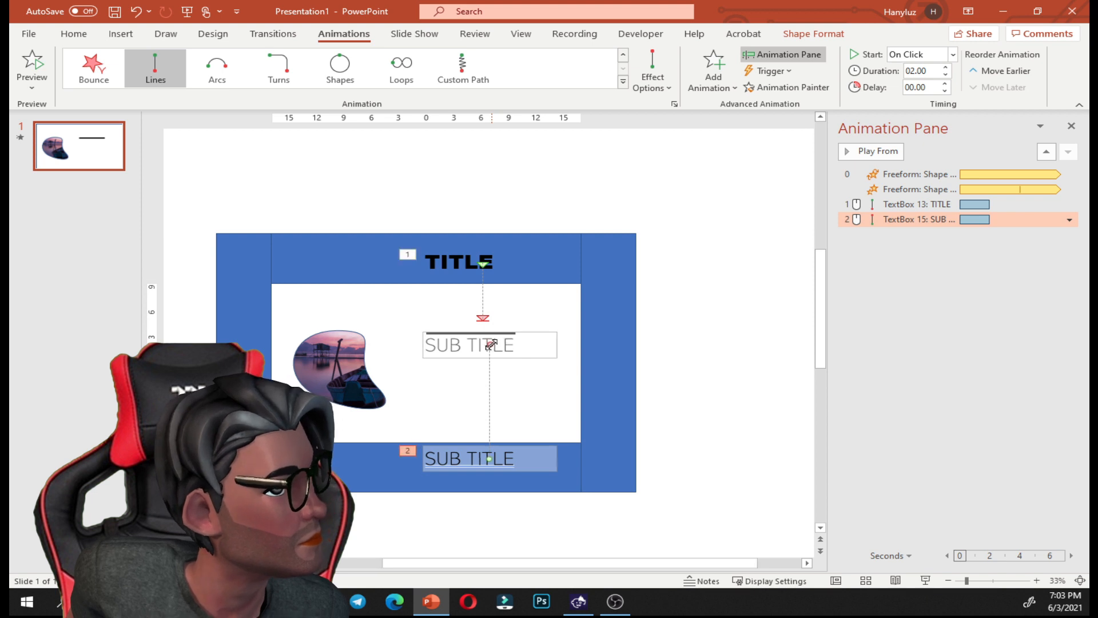
- Set the TITLE and SUB TITLE motion paths to Start With Previous, and delay the TITLE path to begin at about 3 seconds
click(1057, 205)
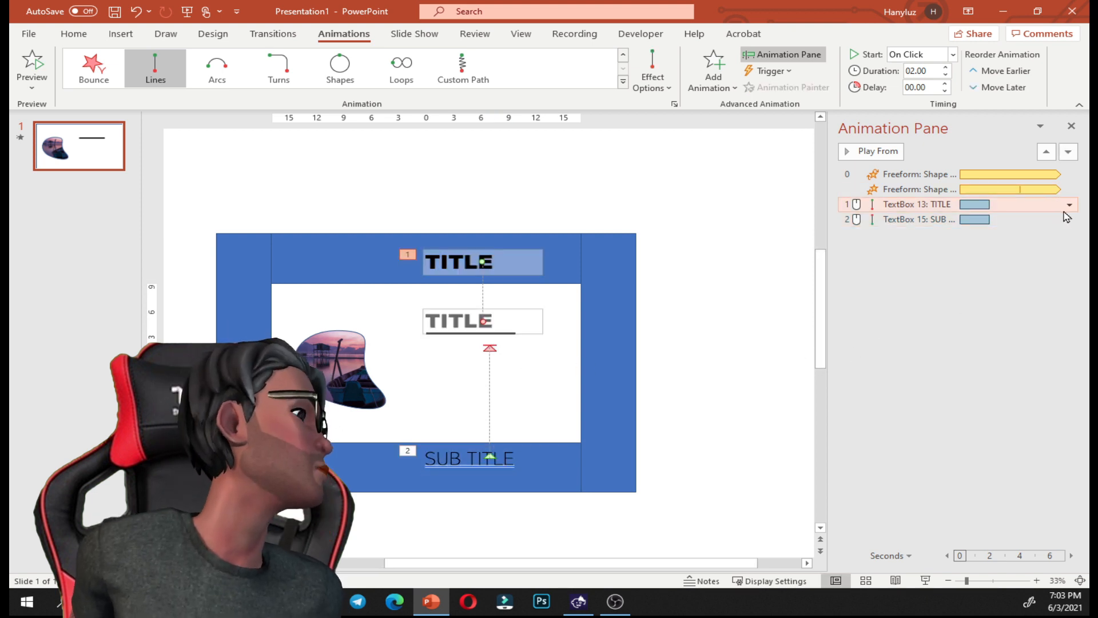
shift+click(1029, 220)
click(1069, 220)
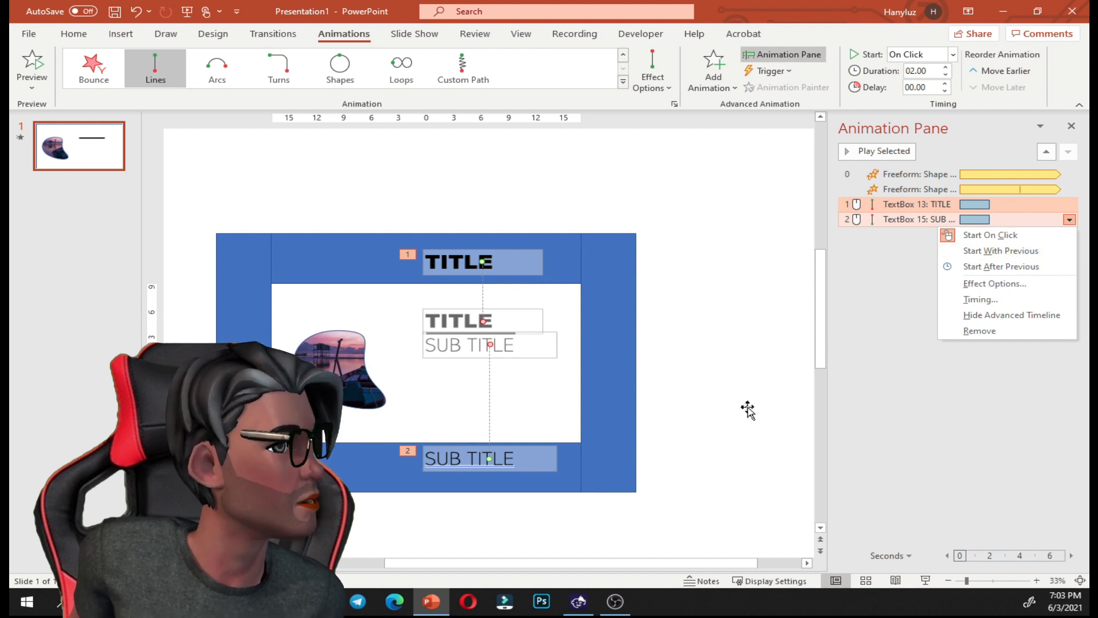
click(1006, 252)
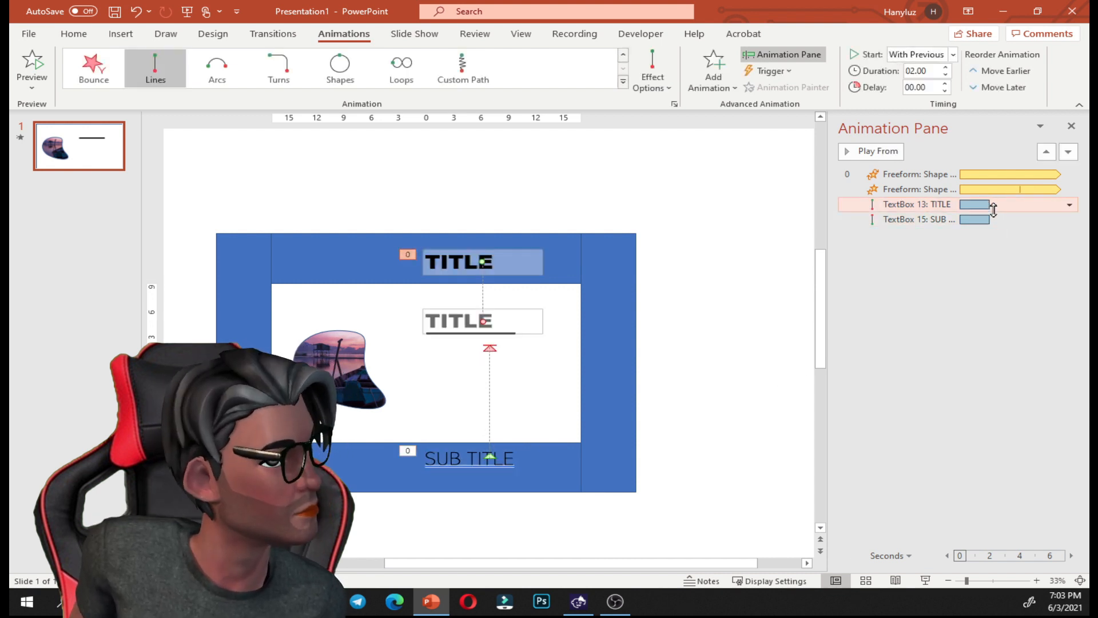
drag(974, 205, 1018, 201)
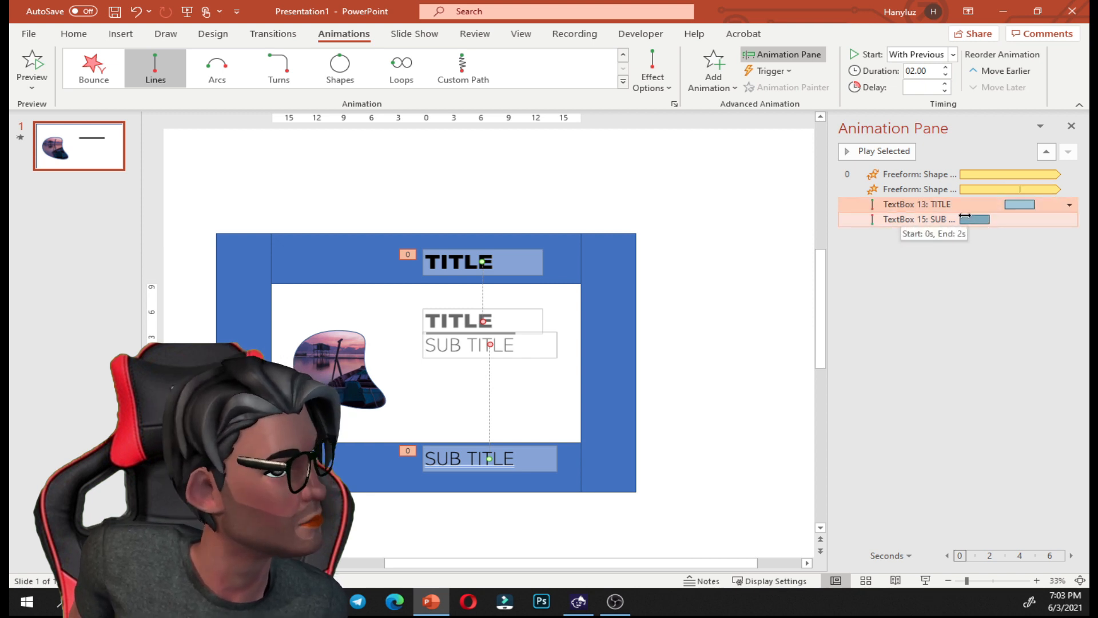
click(974, 218)
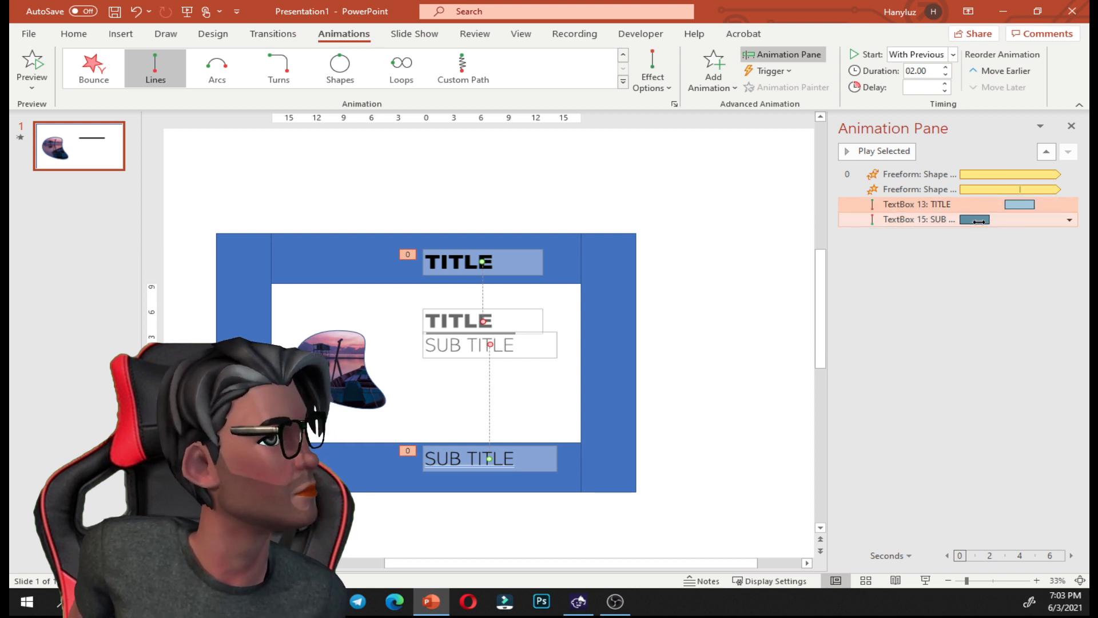
click(1069, 220)
click(1049, 248)
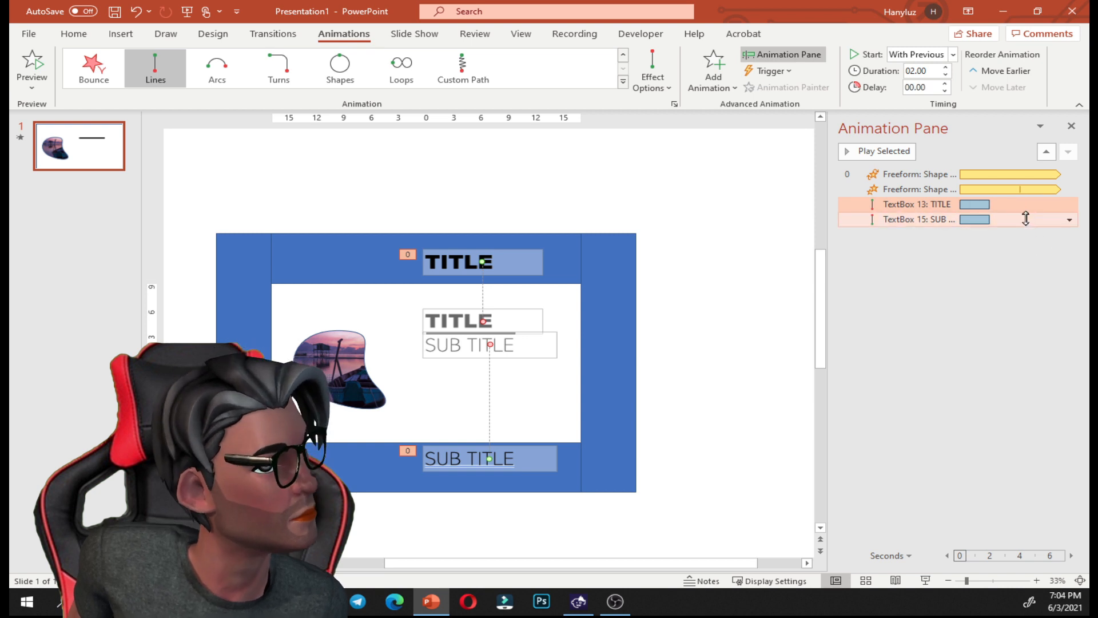
key(ctrl+z)
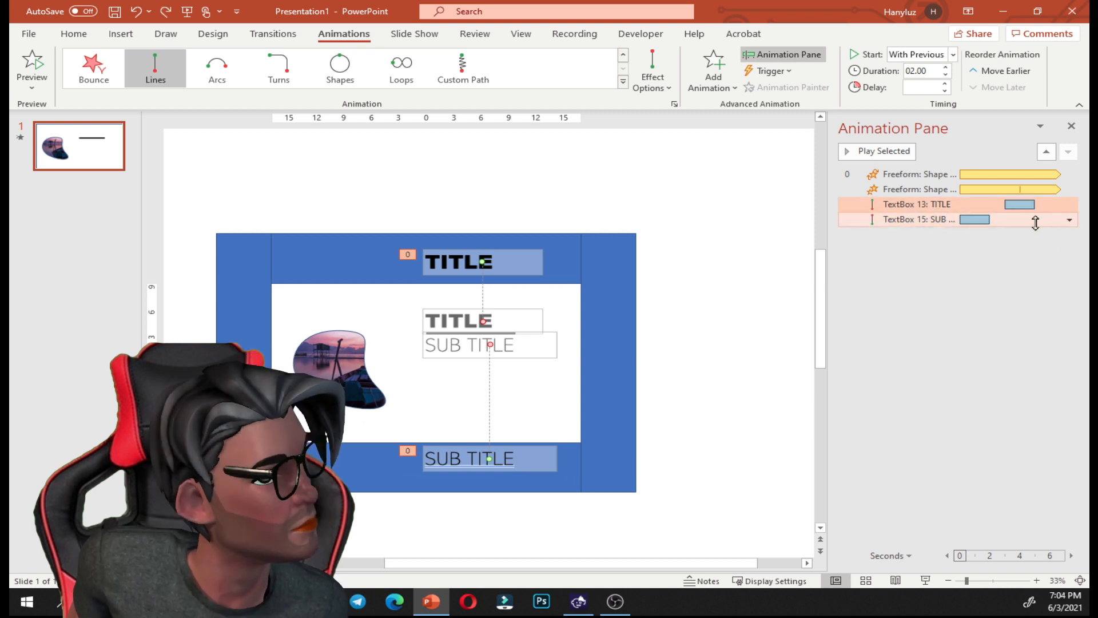
- Delay the SUB TITLE motion path to begin at about 3 seconds, aligned with the TITLE path, and preview the slide show
click(1035, 221)
click(1070, 222)
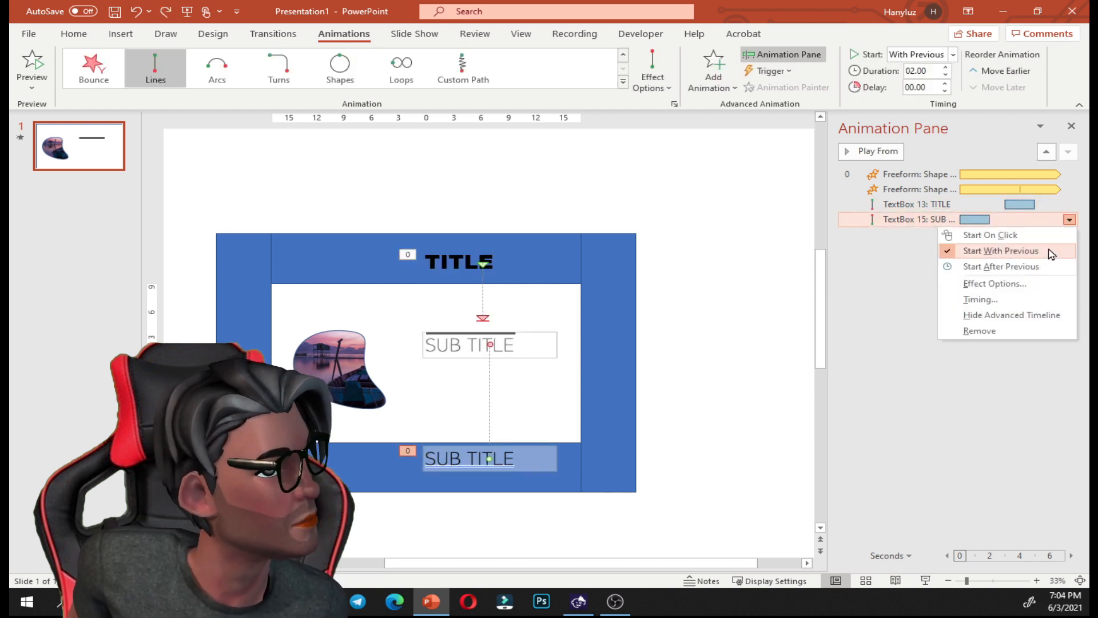
click(1048, 252)
click(1032, 260)
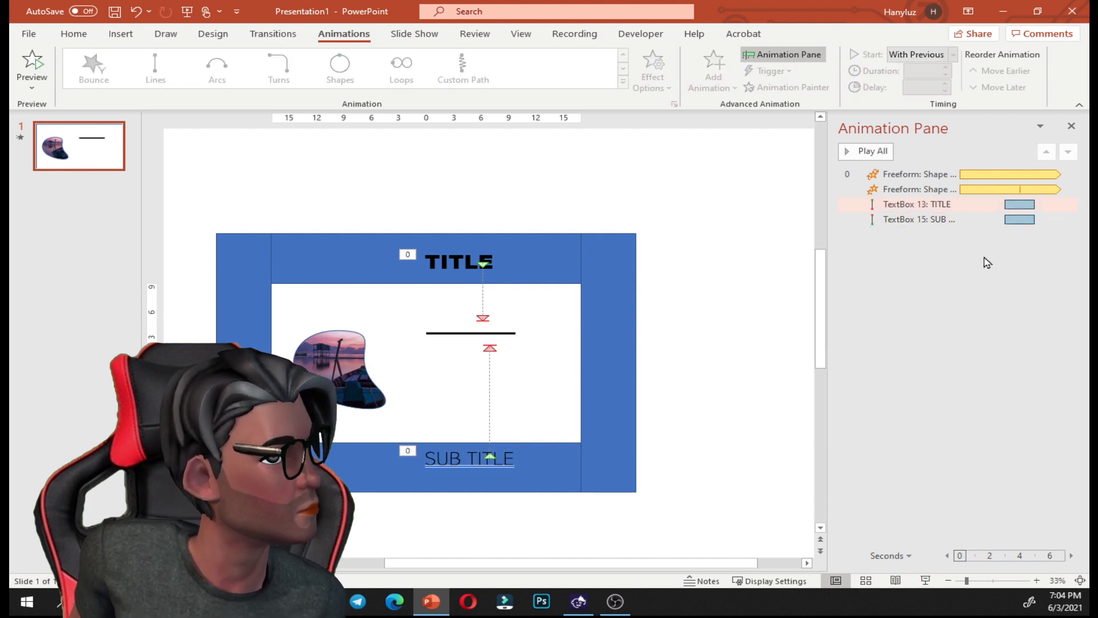
click(926, 580)
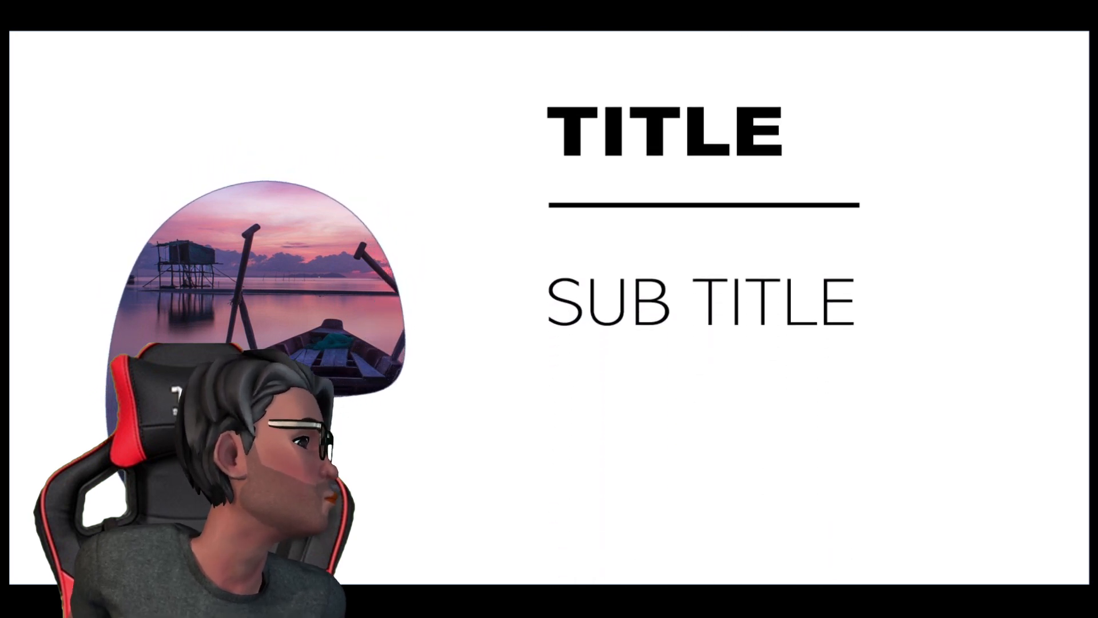
key(Escape)
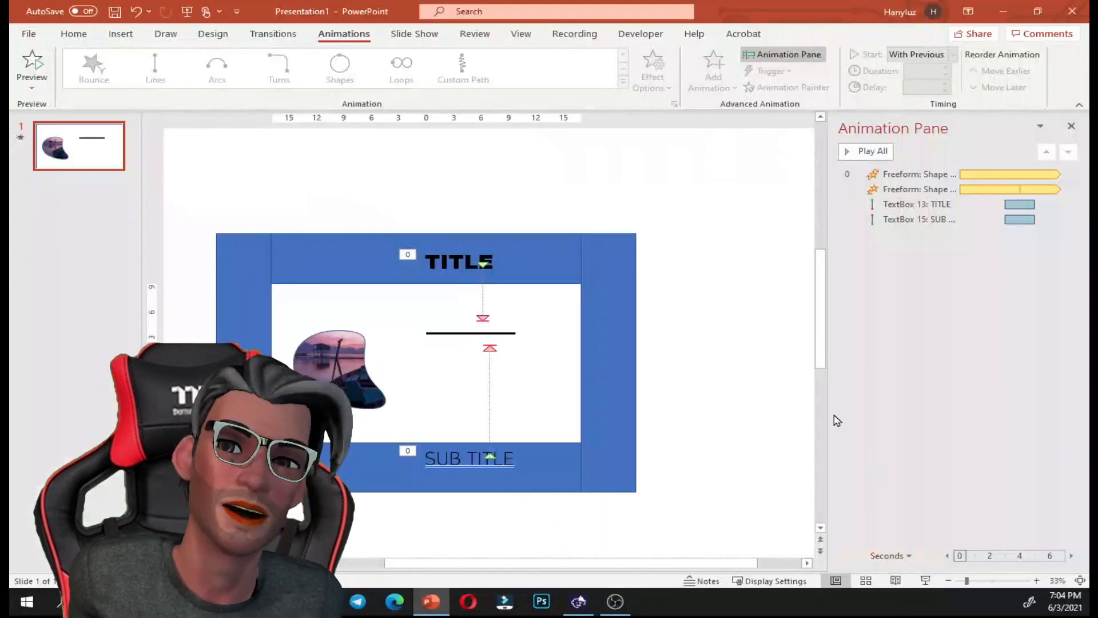
- Apply a Wipe entrance animation to the black divider bar and set its direction to From Left
click(503, 333)
click(481, 333)
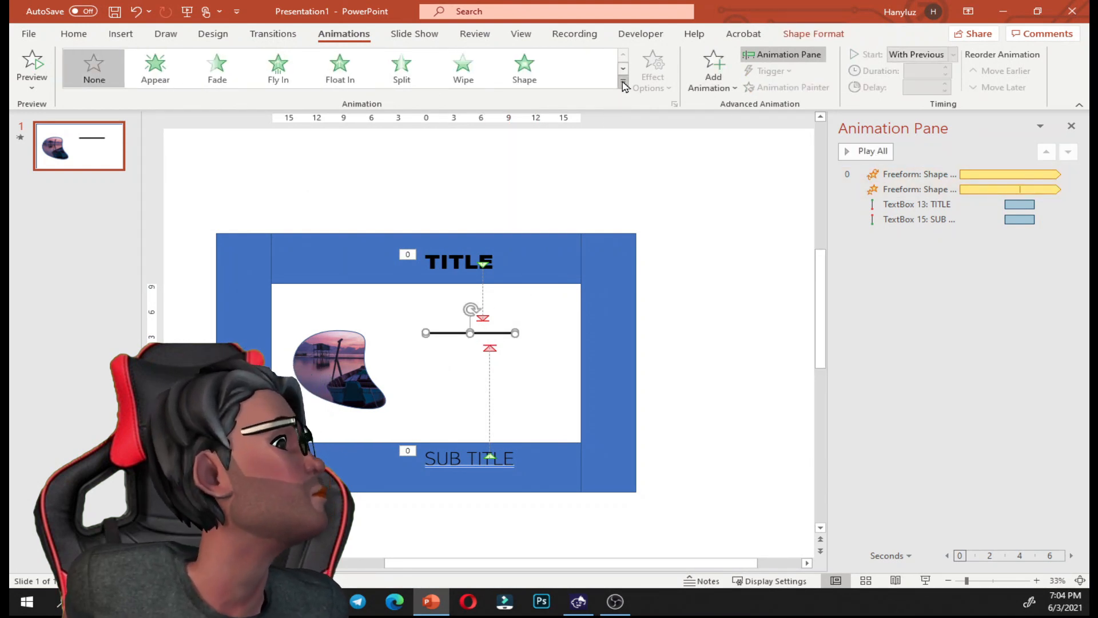
click(464, 68)
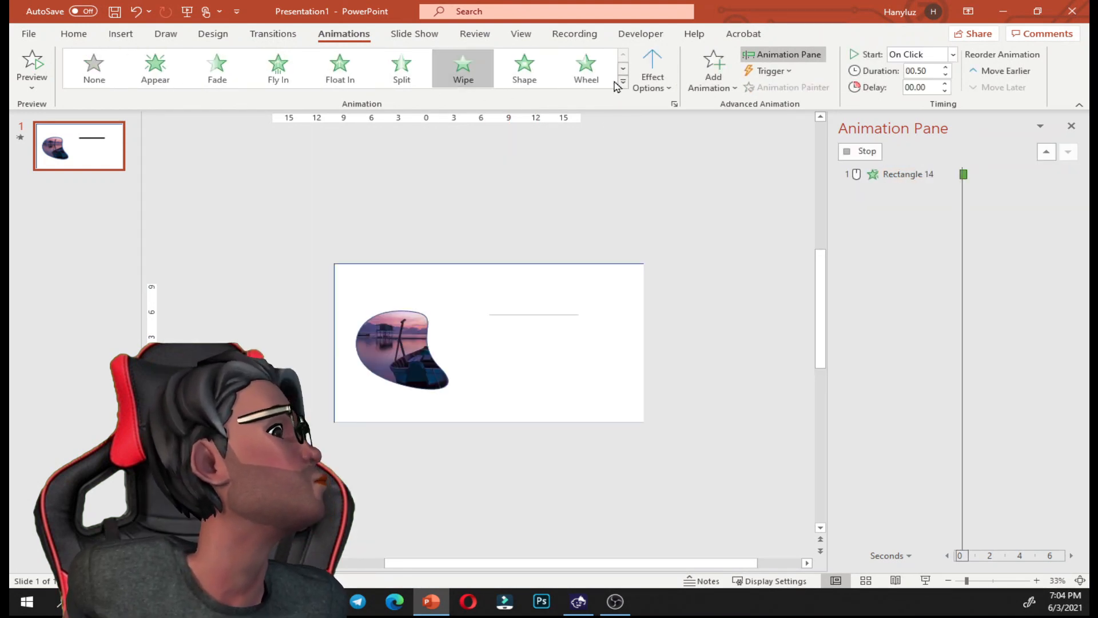
click(664, 78)
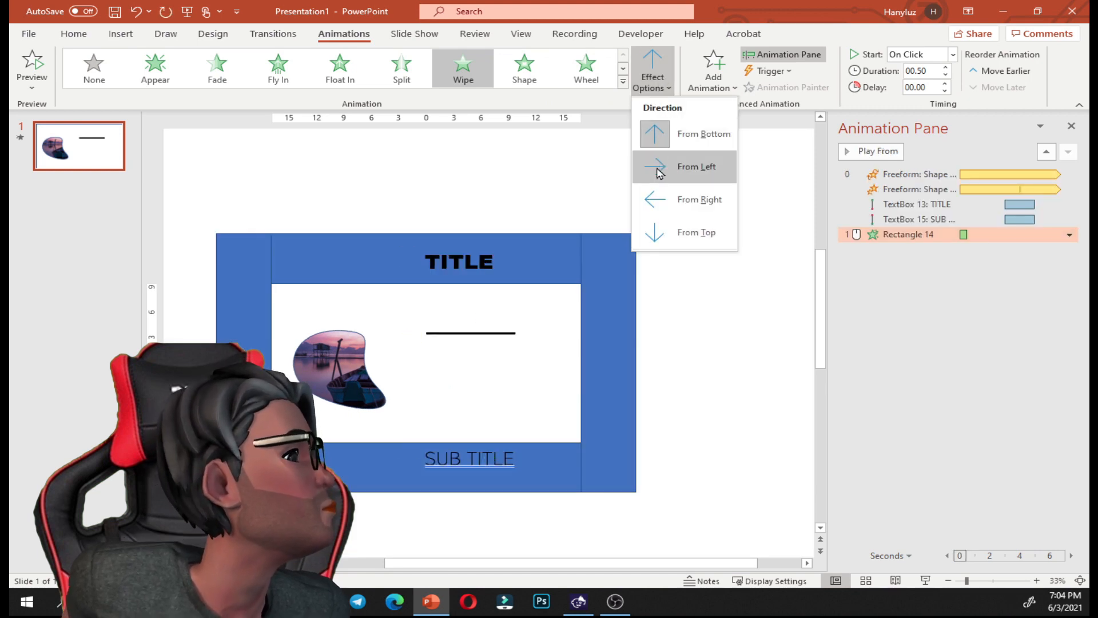
click(660, 171)
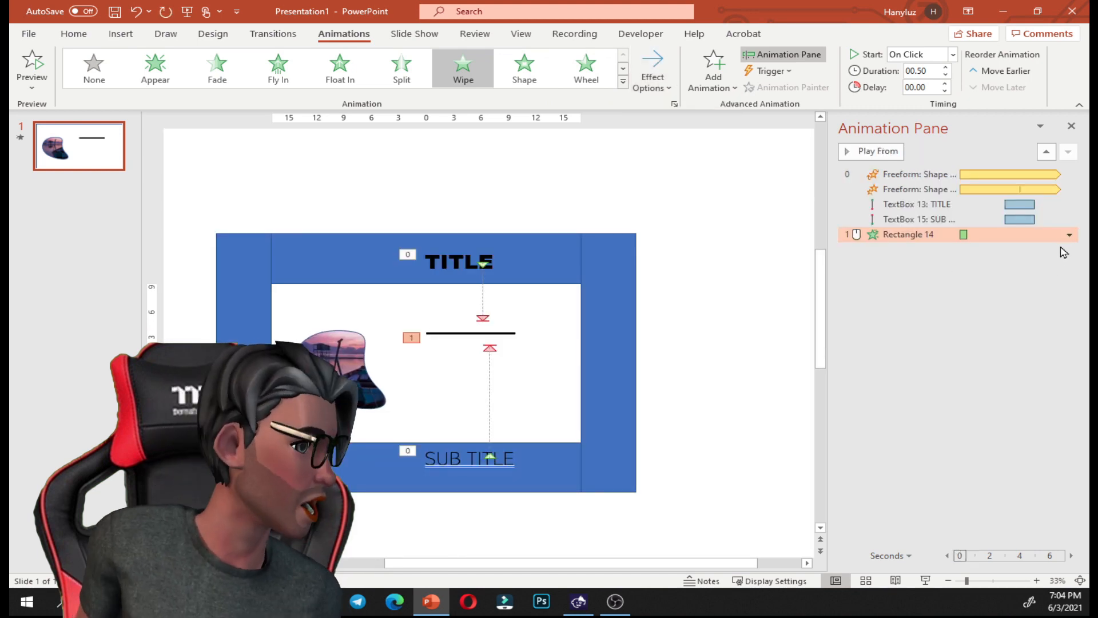
- Set the divider bar's Wipe to Start With Previous and delay it to begin at 4.5 seconds
click(1069, 235)
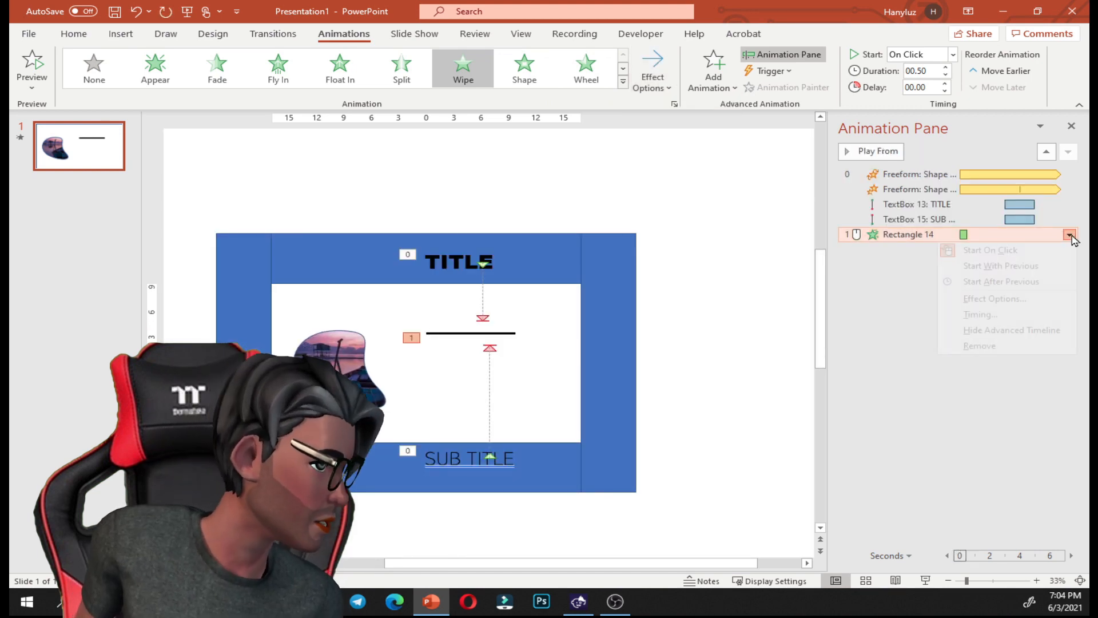
click(1062, 273)
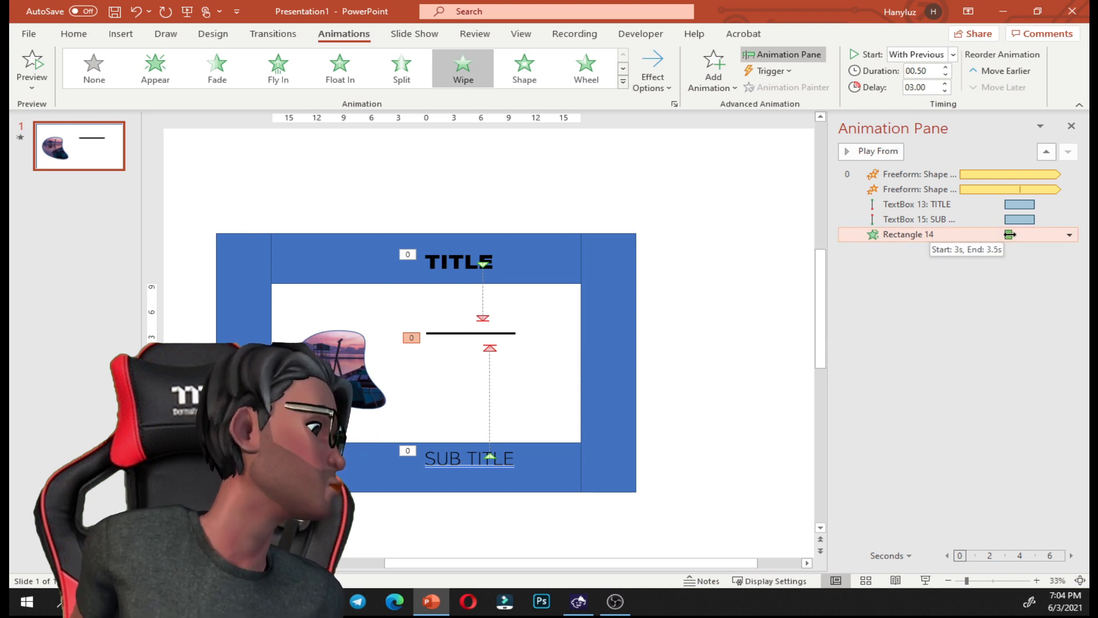
drag(1009, 234, 1031, 234)
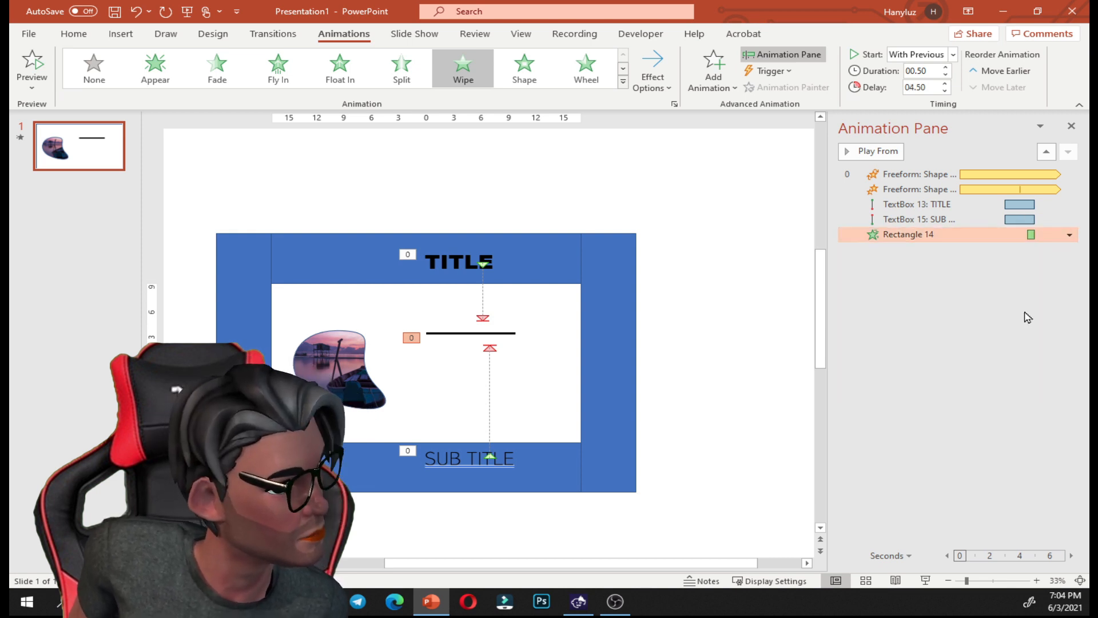
- Give the TITLE and SUB TITLE motion paths a bounce end of 0.30 seconds together, and preview the slide show
click(972, 205)
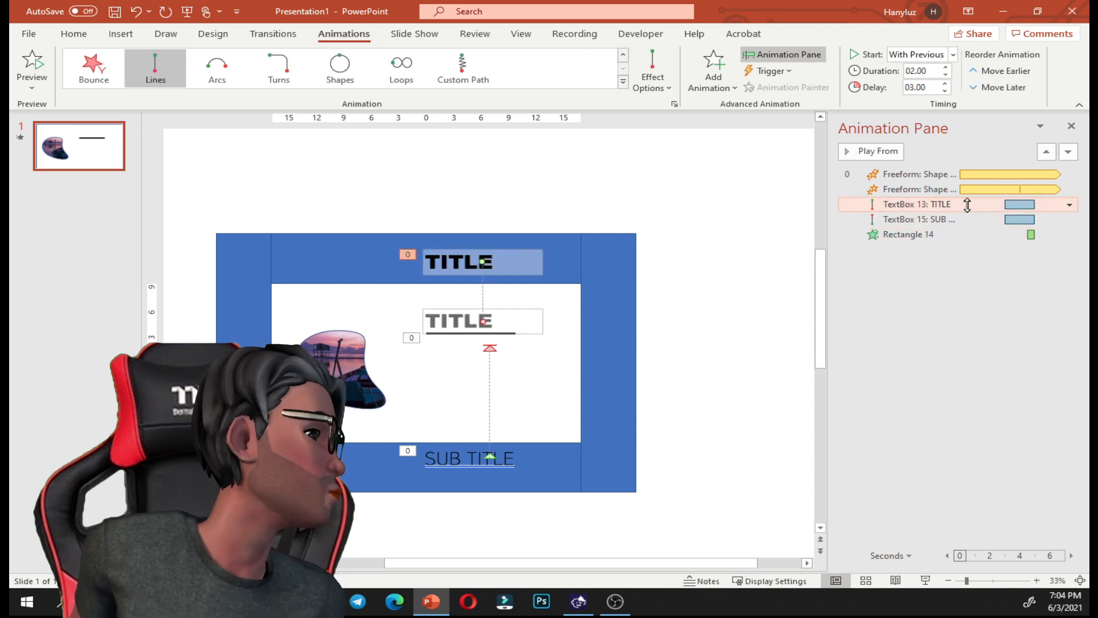
shift+click(981, 219)
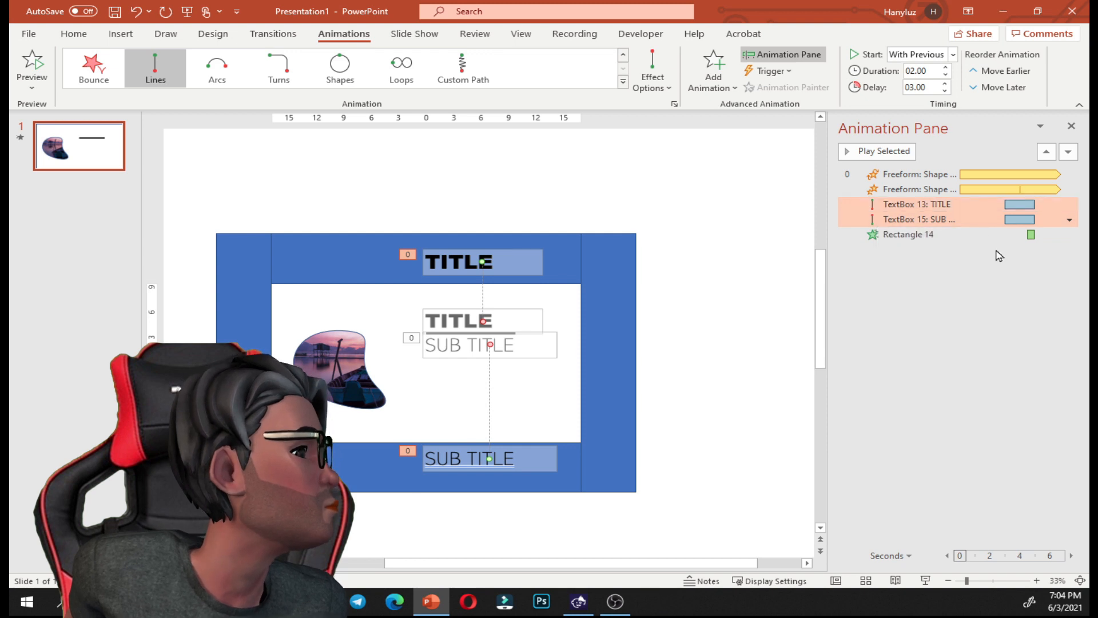
click(979, 205)
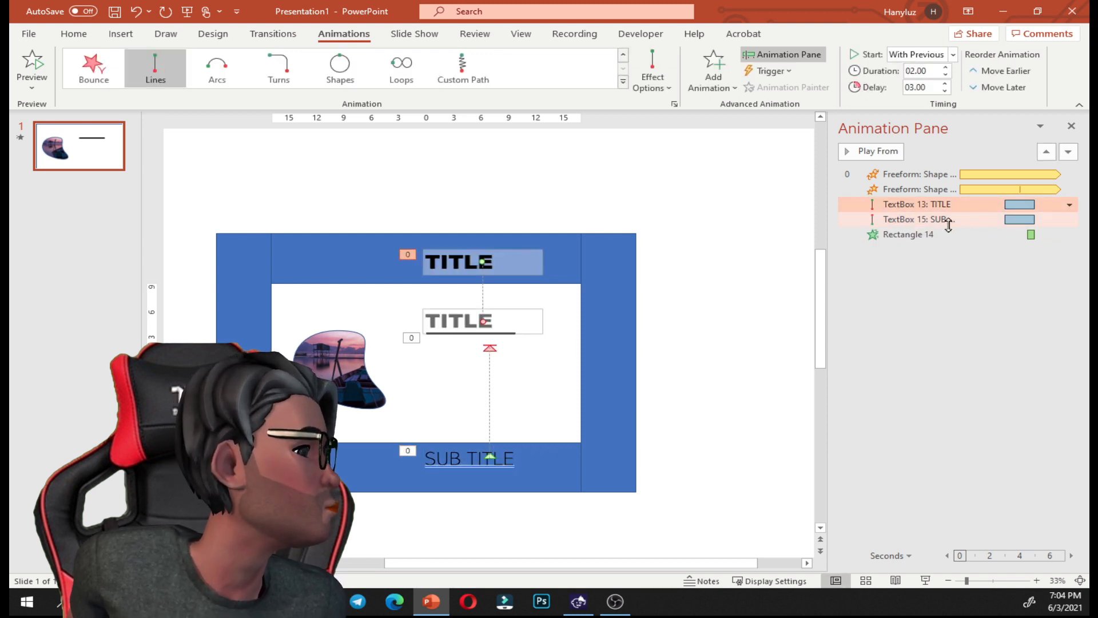
ctrl+click(978, 221)
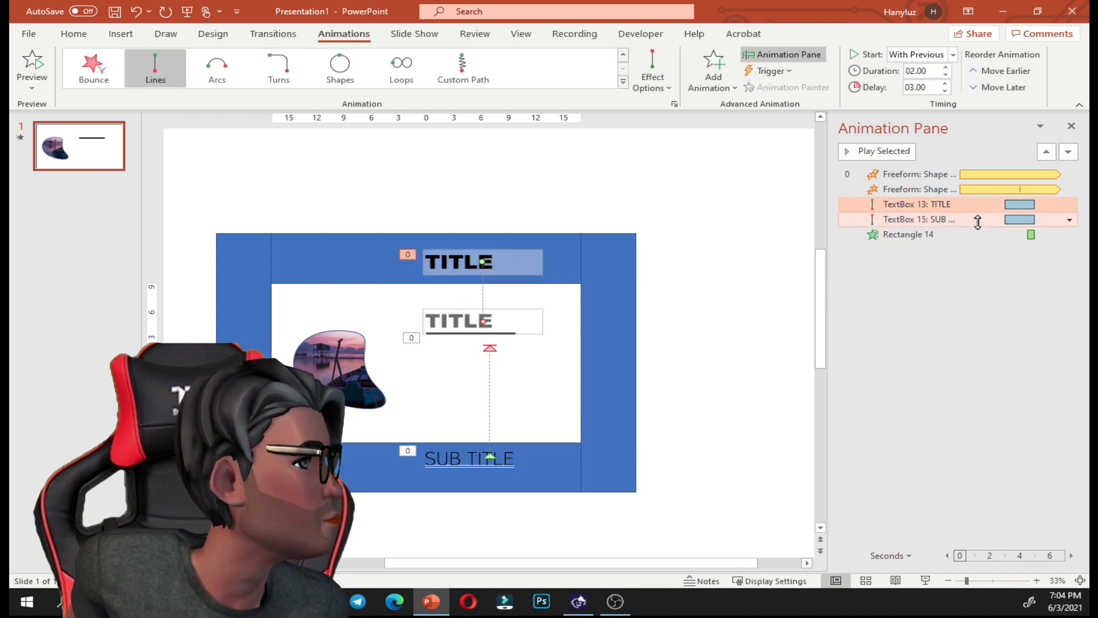
right_click(970, 212)
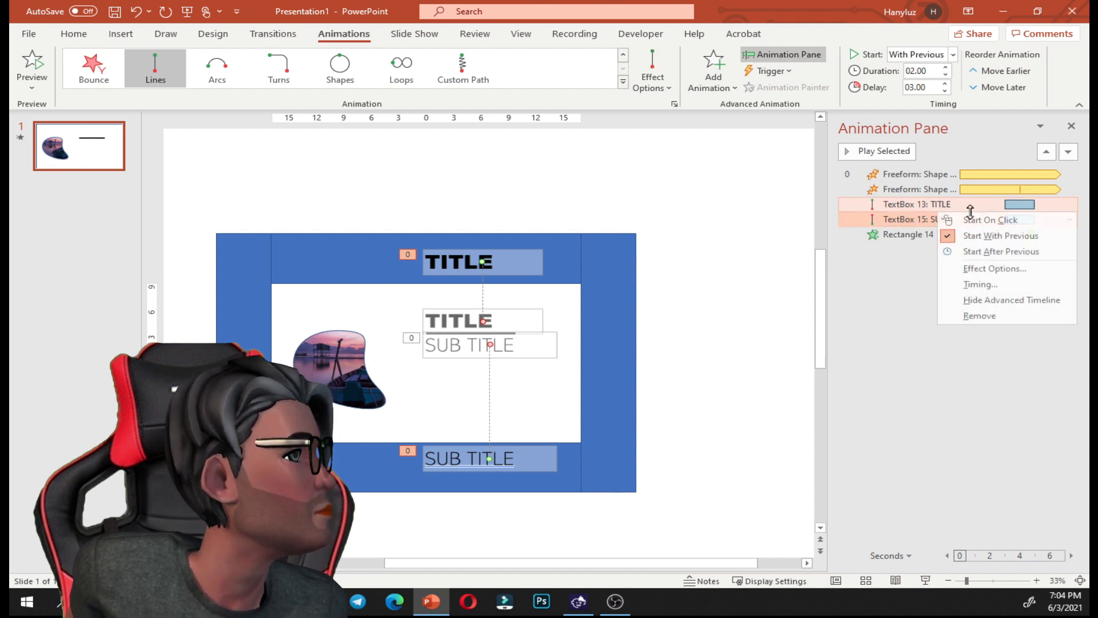
click(979, 284)
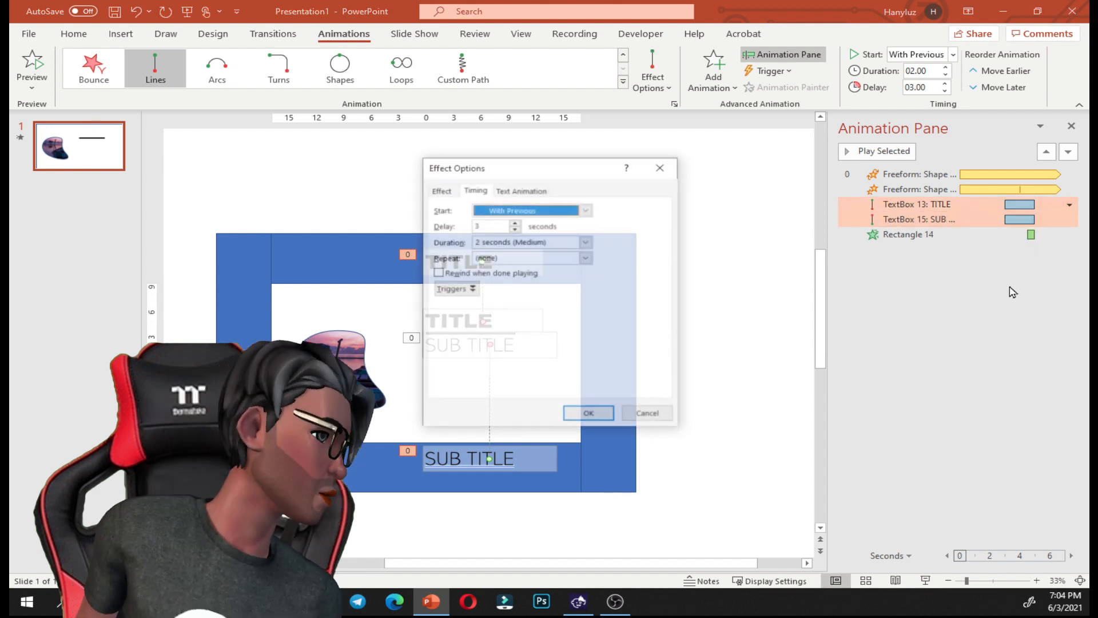
click(440, 189)
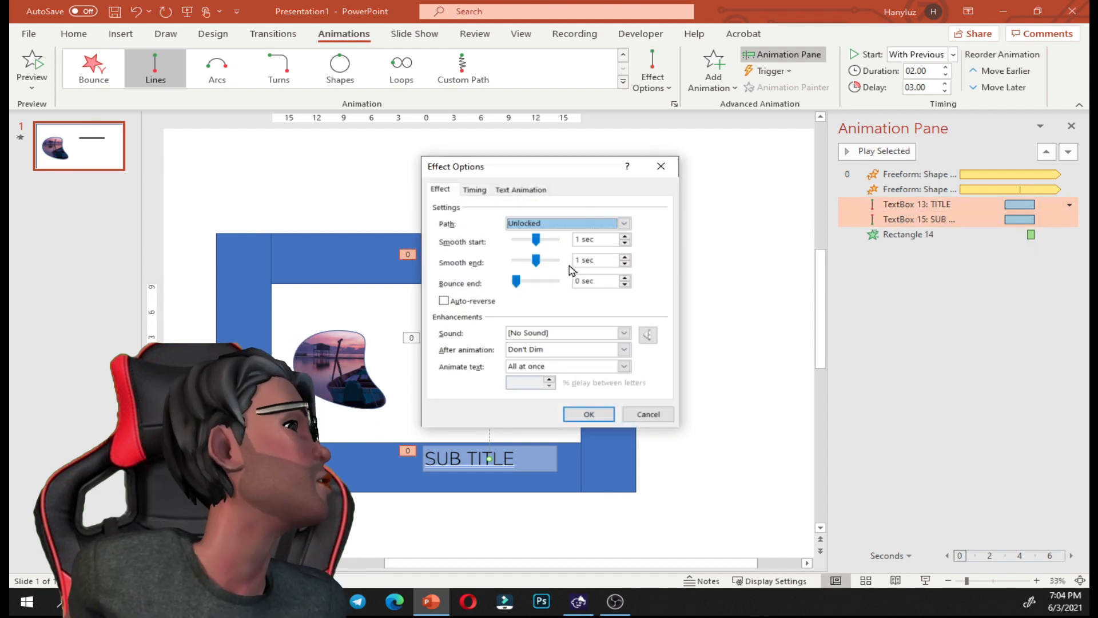
click(625, 279)
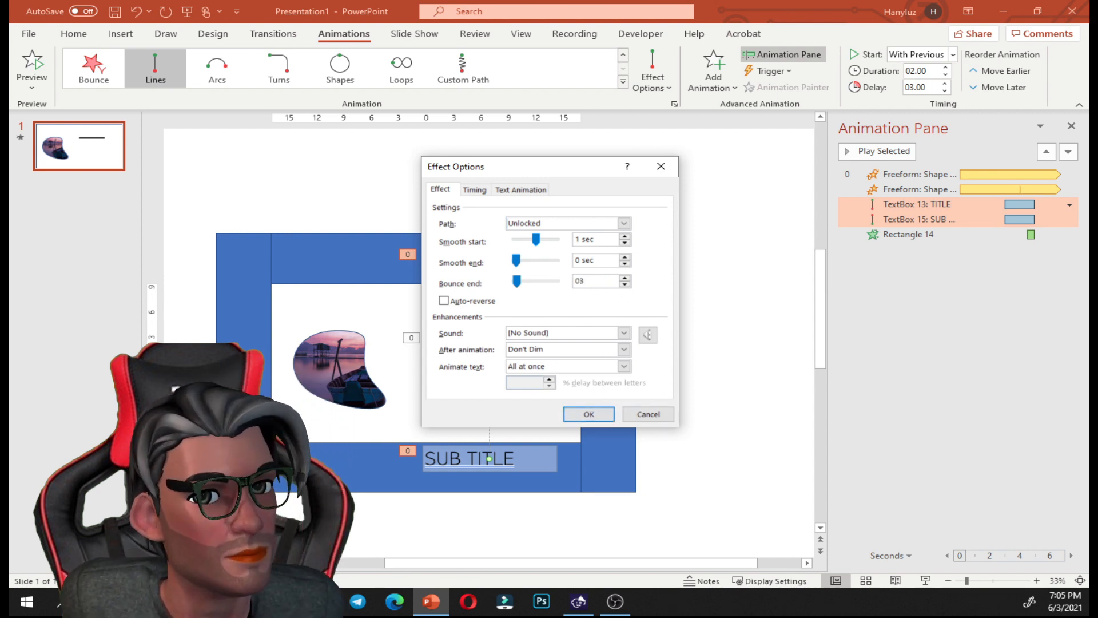
key(BackSpace)
key(BackSpace)
text(0.30)
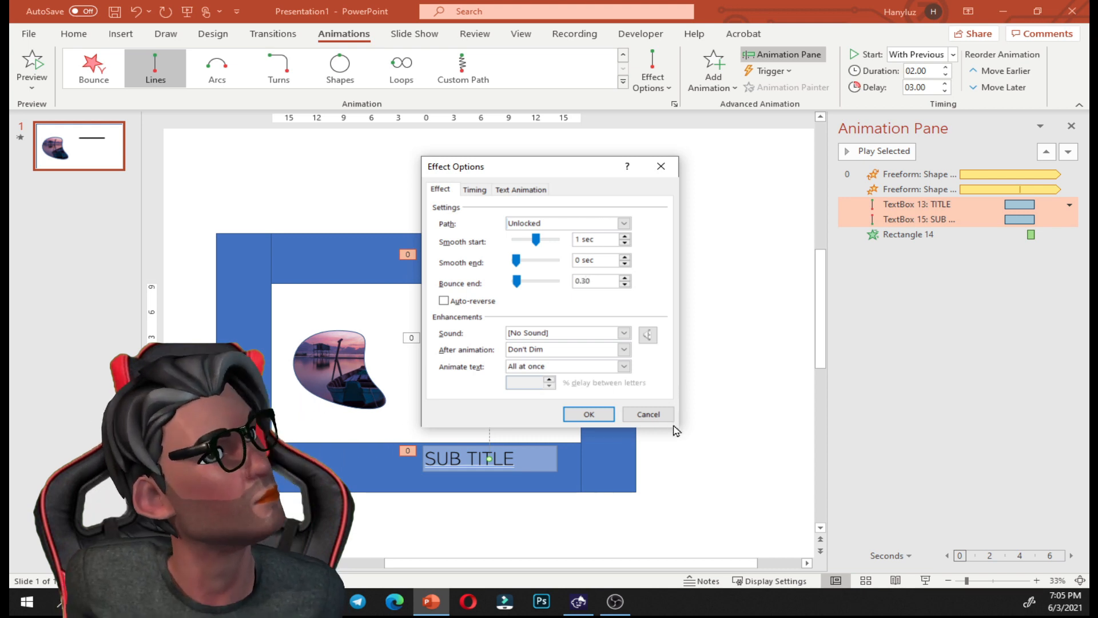
click(589, 414)
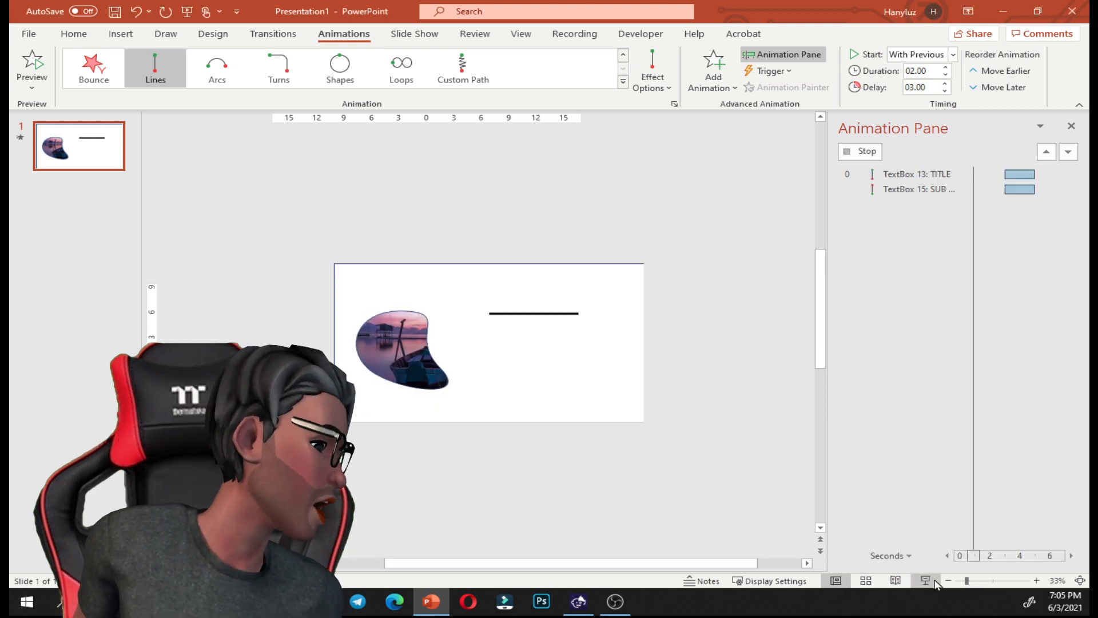
key(F5)
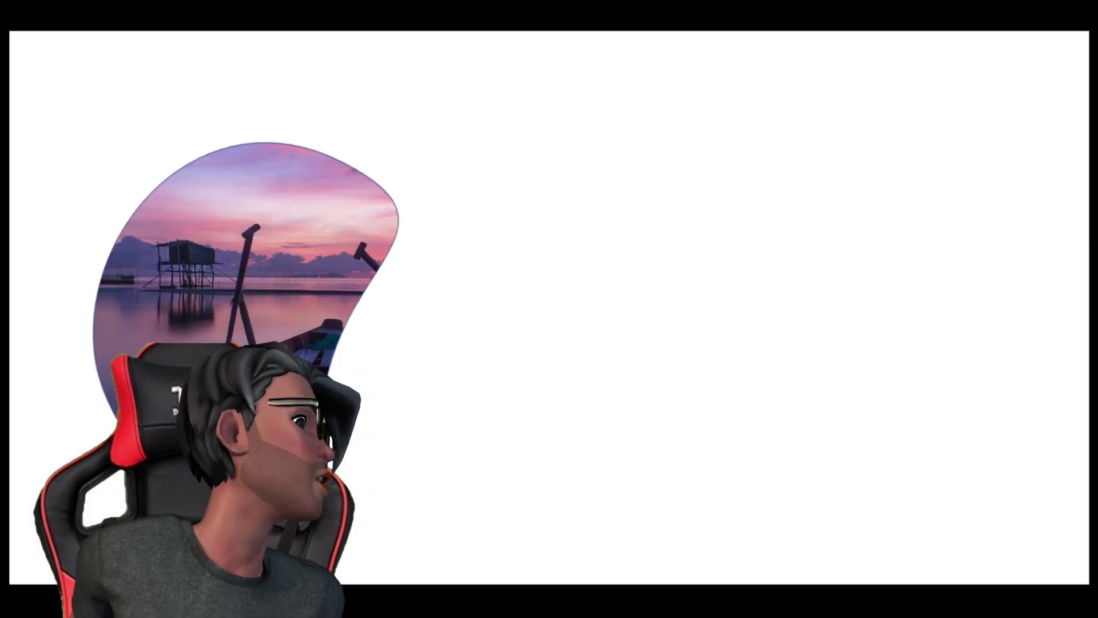